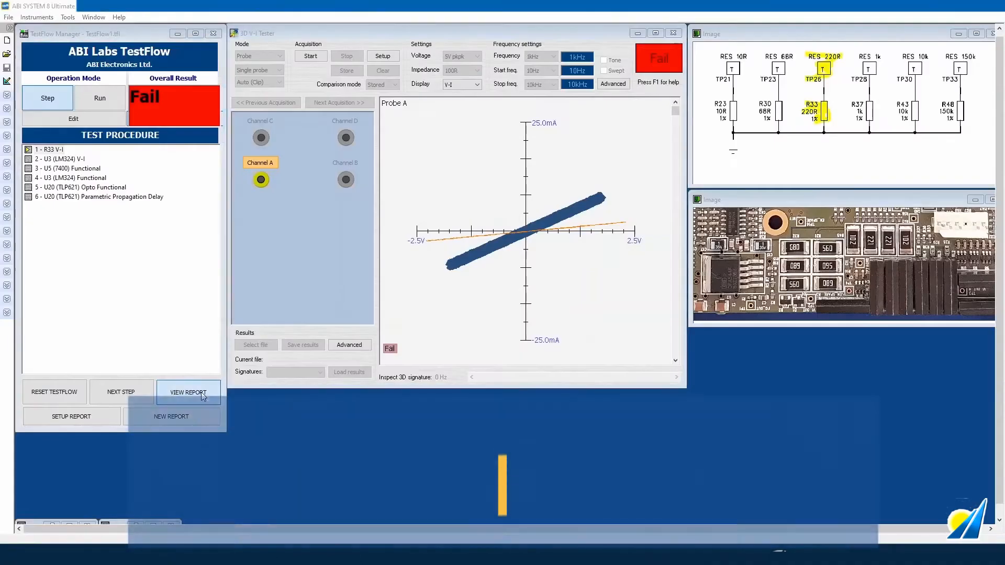
- Open the finished TestFlow's report in an enlarged Report Viewer and insert the chosen PCB photo
click(201, 392)
drag(618, 287, 547, 273)
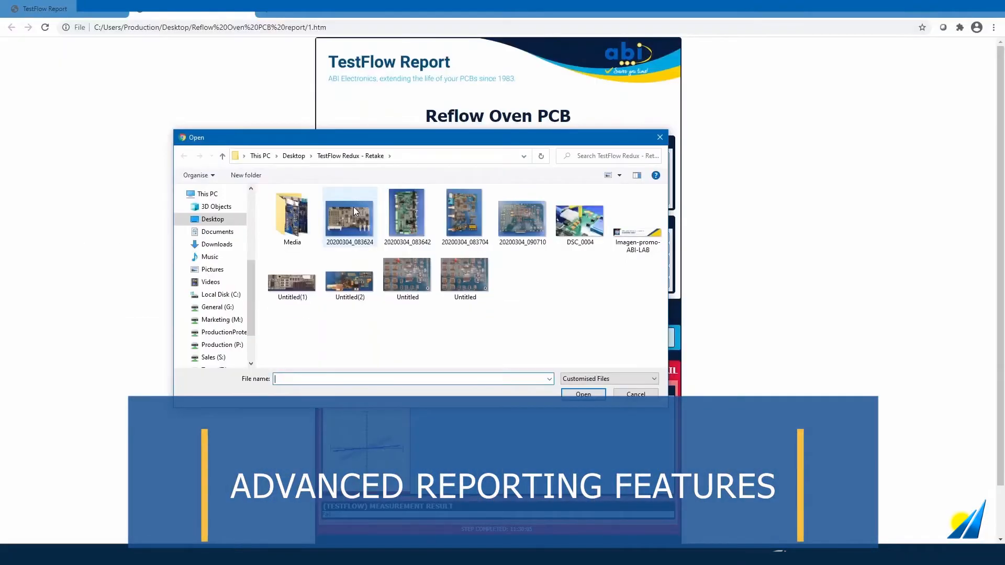
double_click(353, 207)
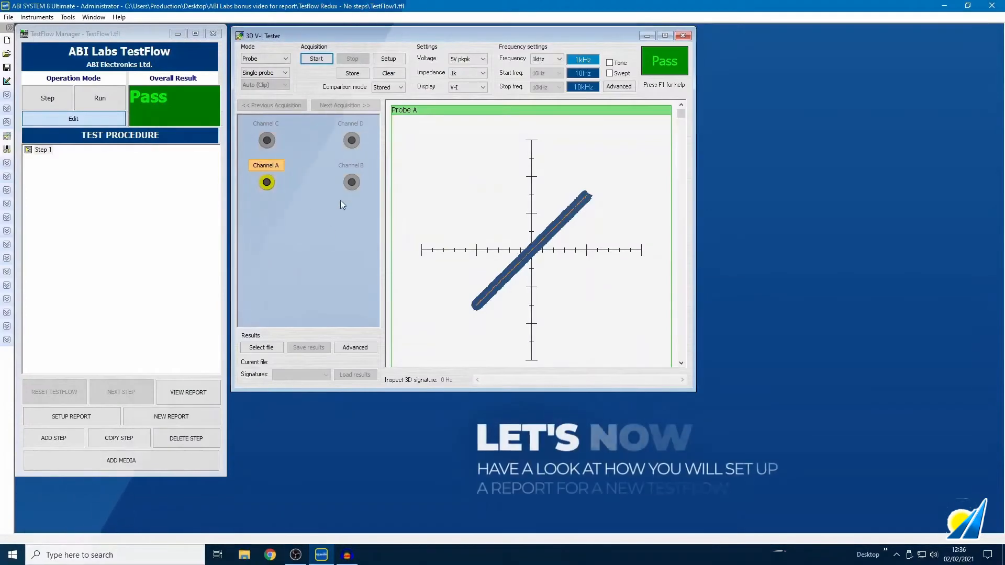
- Capture a Channel A signature in the 3D V-I Tester and store it as the reference mask
click(190, 460)
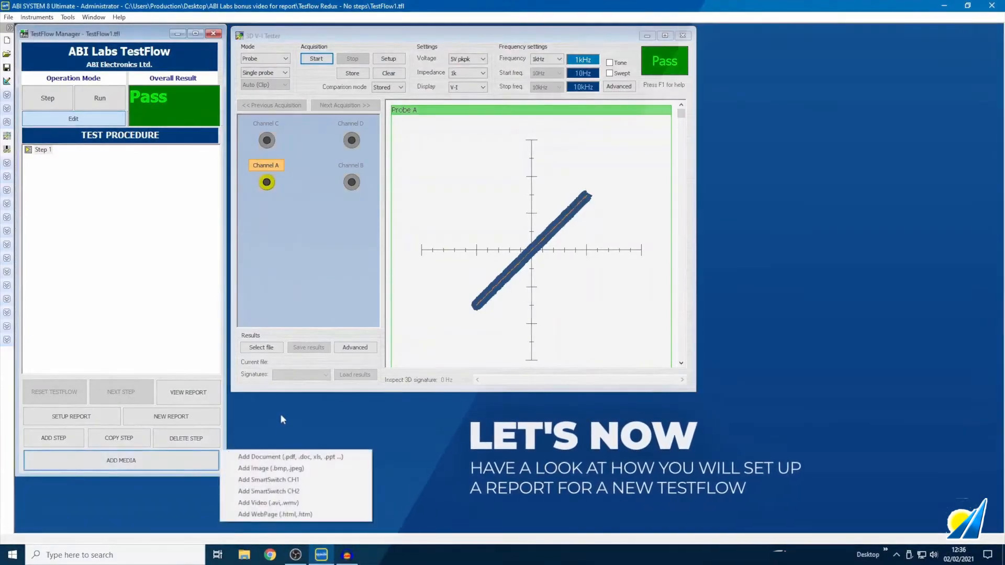
click(287, 469)
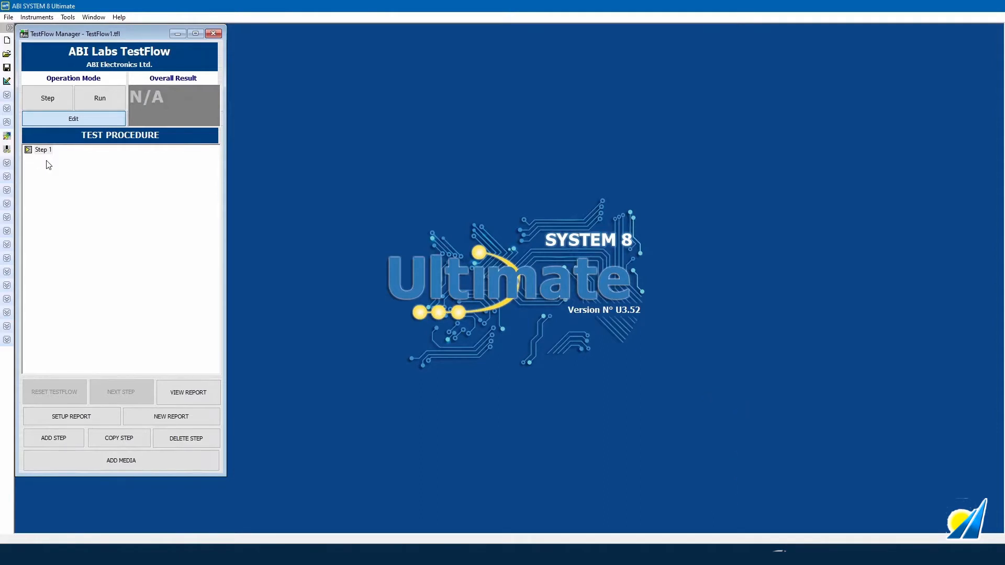
click(9, 137)
drag(142, 105, 290, 40)
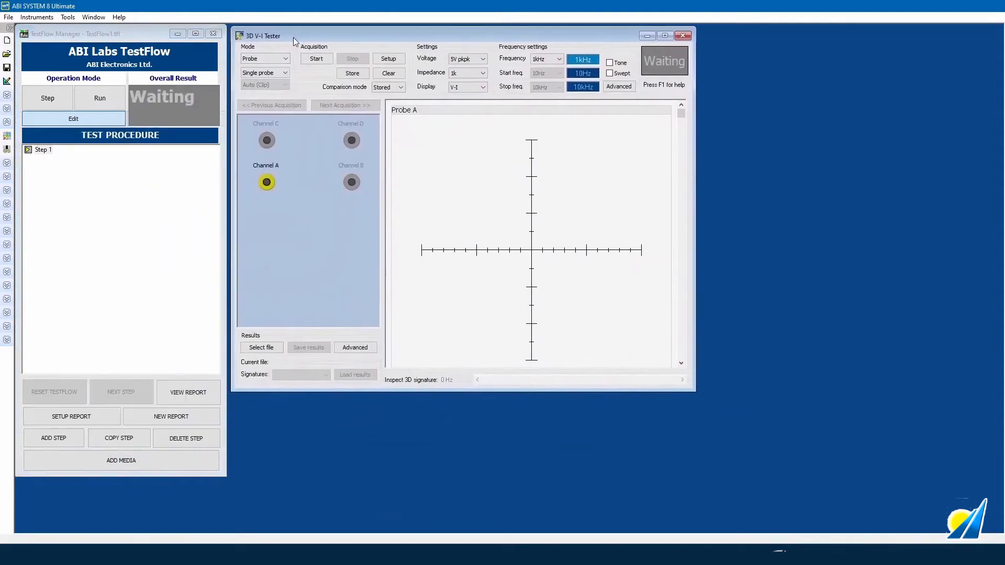
click(314, 59)
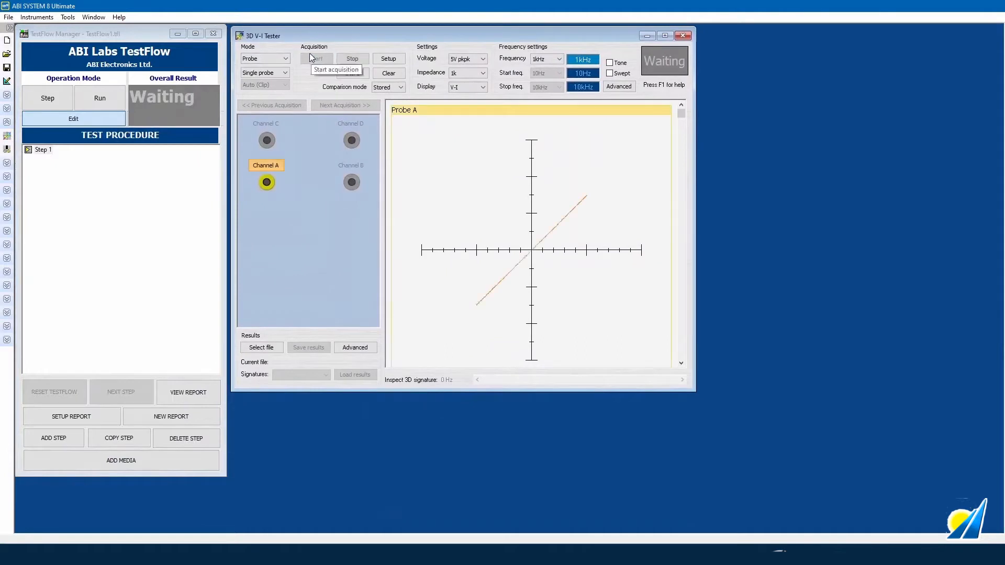
click(356, 58)
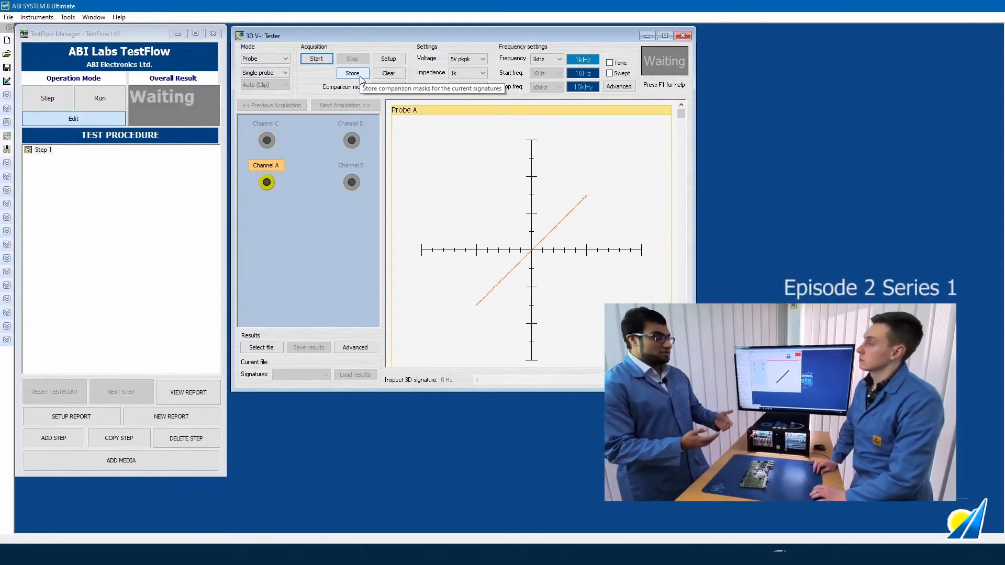
click(360, 76)
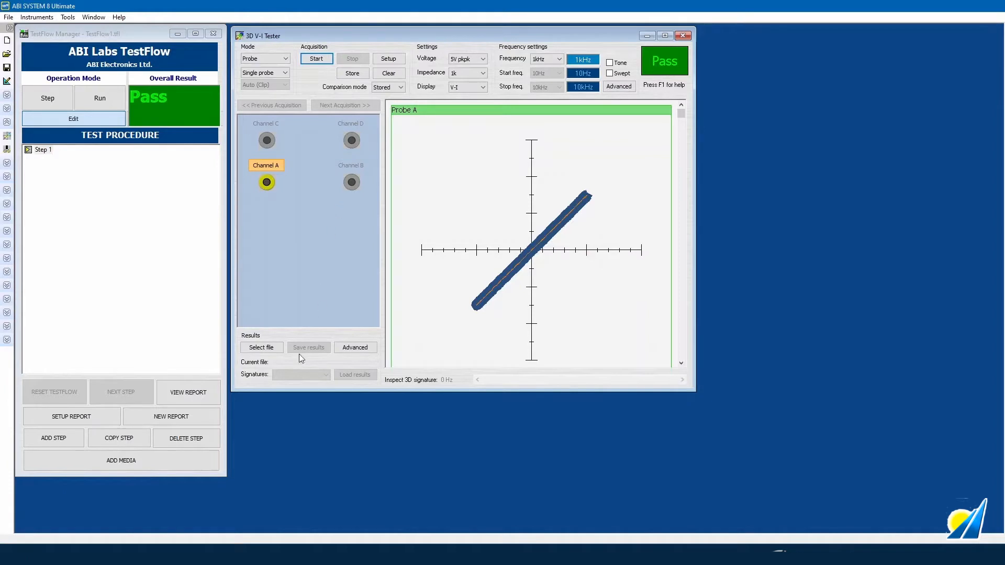
click(189, 458)
- Attach board photo 20200304_083624 to the step, its Image window sized and placed top right
click(284, 468)
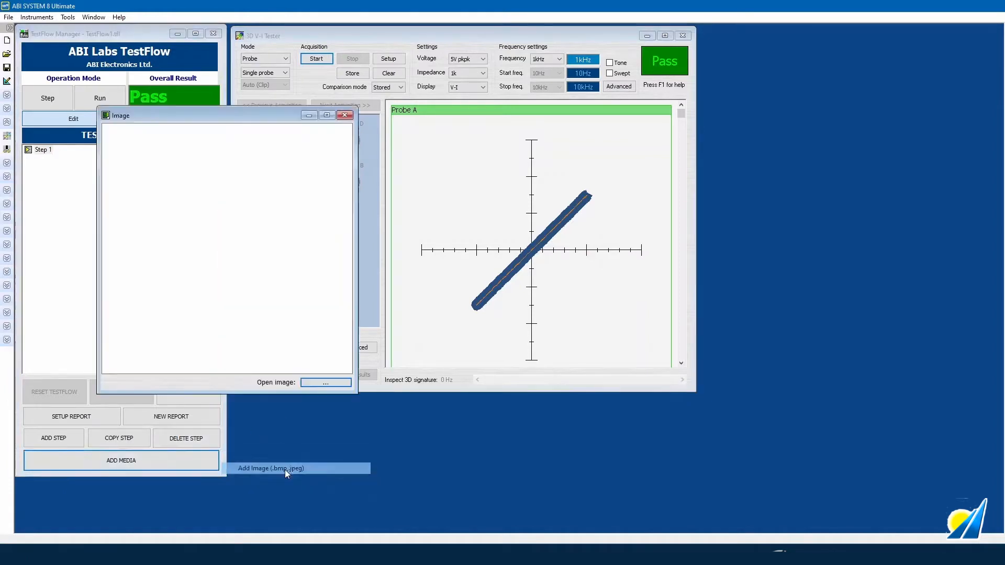
click(324, 382)
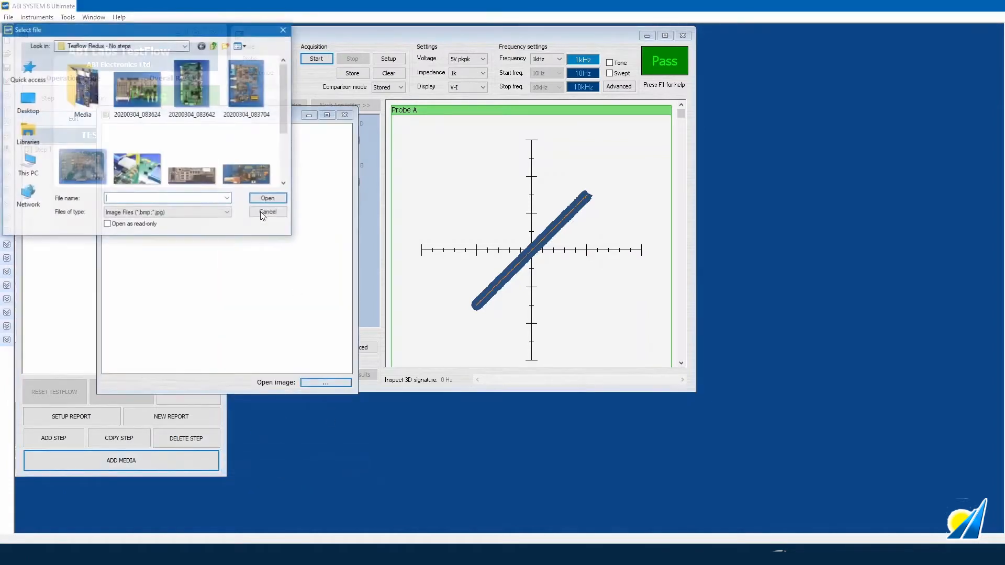
click(126, 107)
double_click(126, 106)
drag(358, 394, 369, 320)
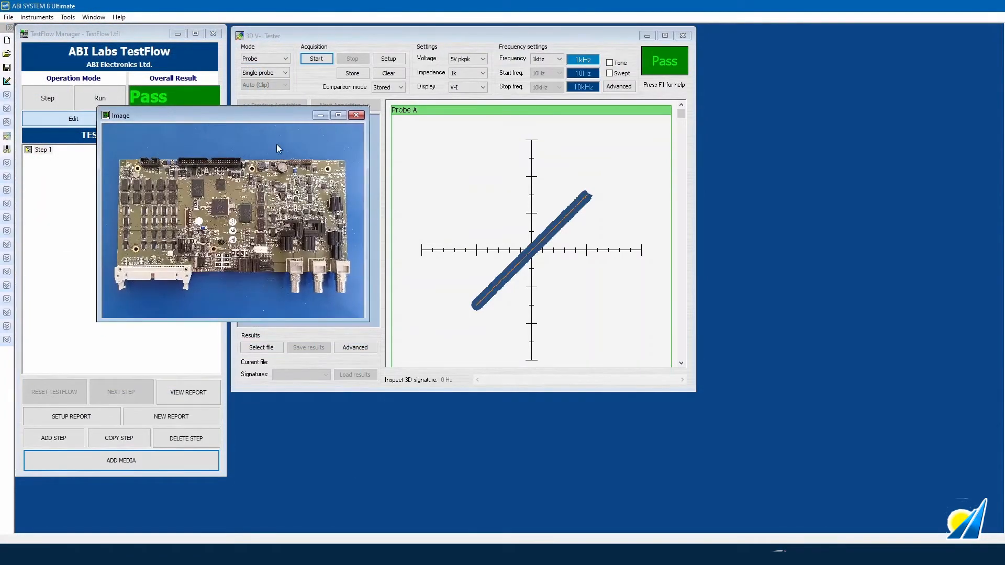
drag(271, 117, 871, 38)
click(96, 416)
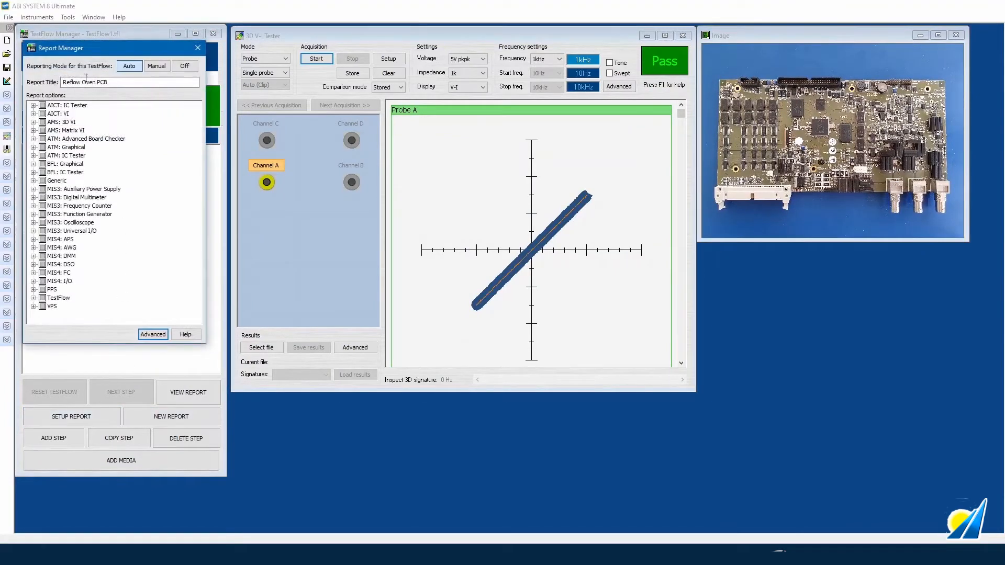
- Keep the report title as Reflow Oven PCB
drag(93, 53, 312, 59)
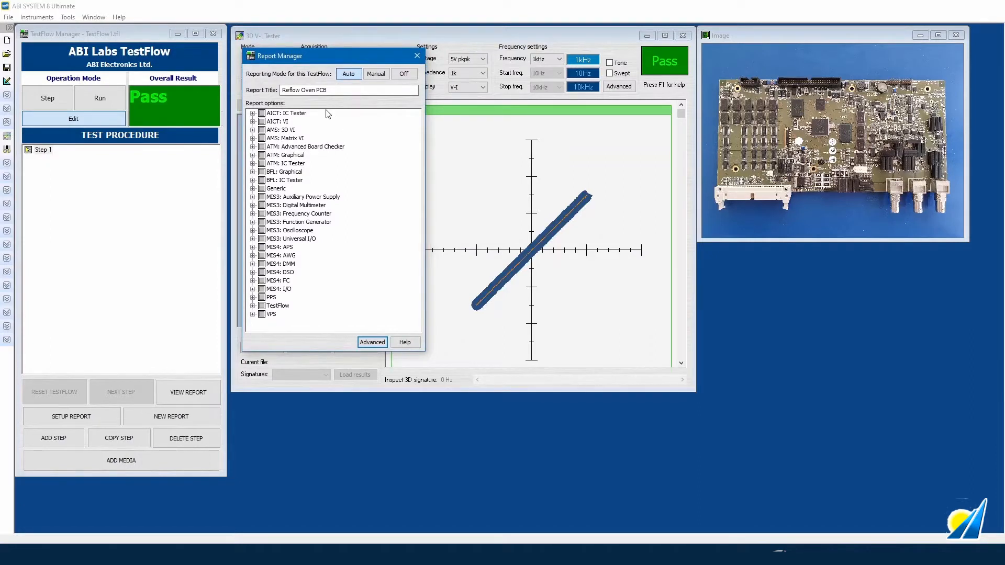
click(340, 90)
drag(340, 91, 277, 89)
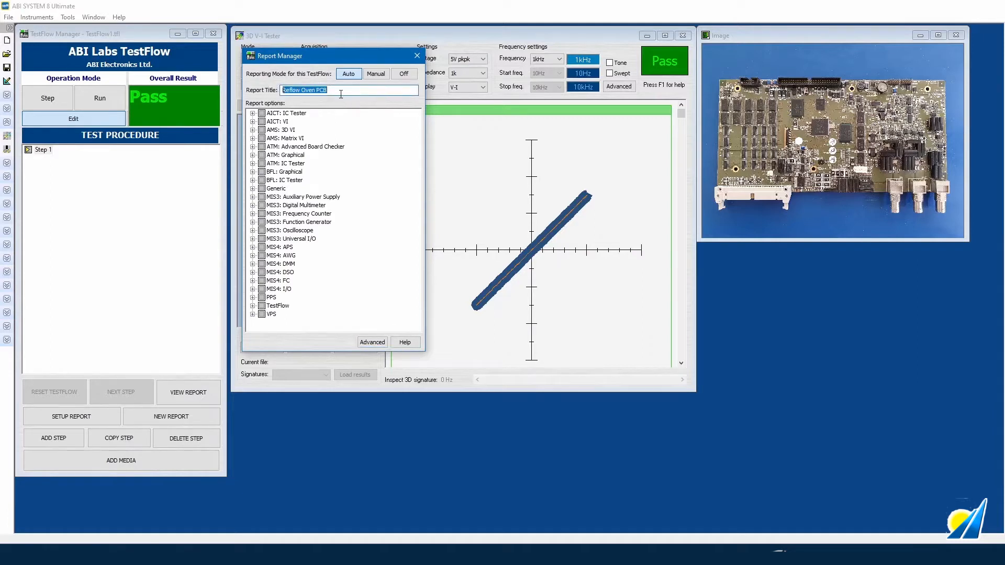
click(325, 89)
- Under AMS: 3D VI, tick VI Data (Combined Options) and Overall result (Individual Options)
click(252, 130)
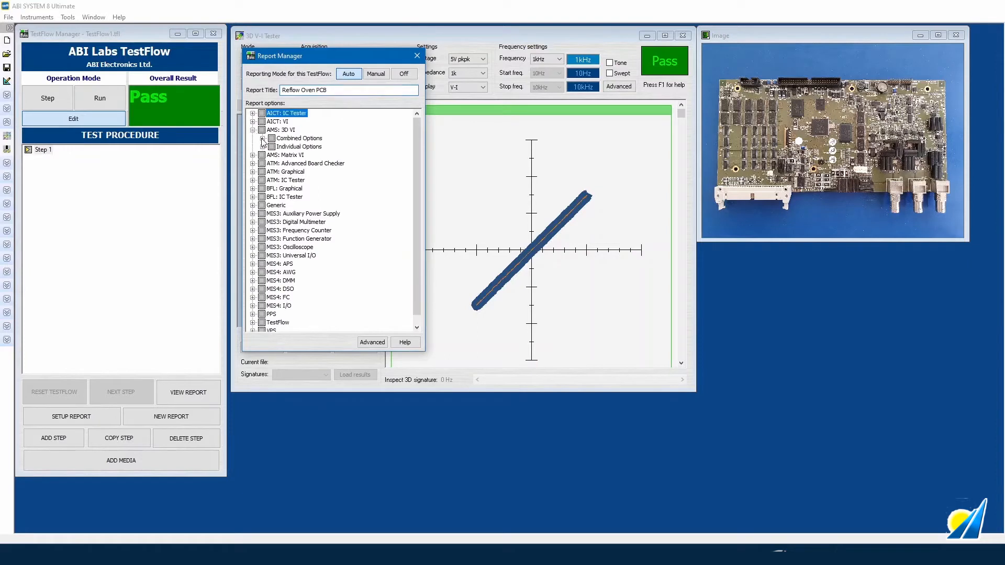
click(263, 139)
click(263, 155)
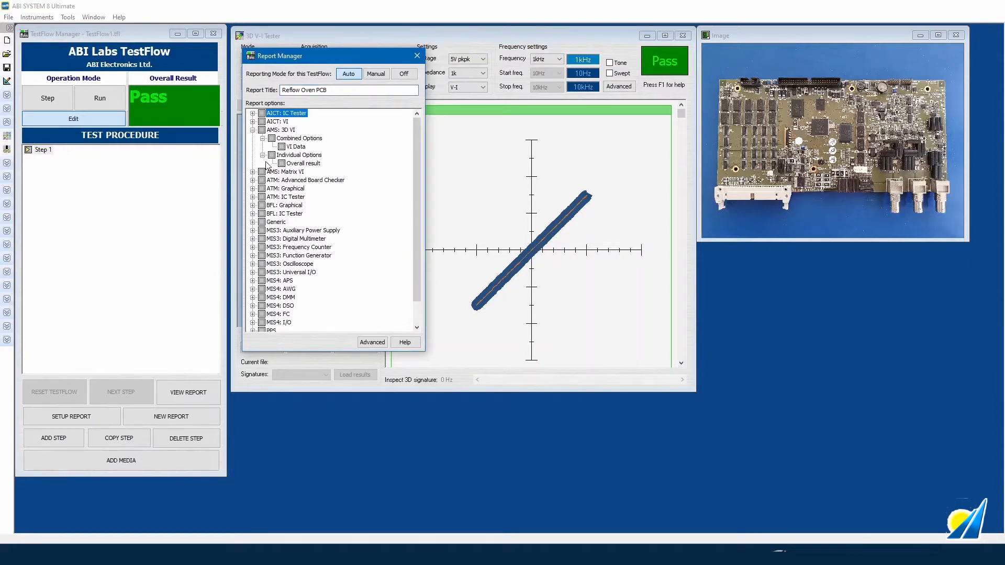
click(288, 147)
drag(351, 61, 294, 64)
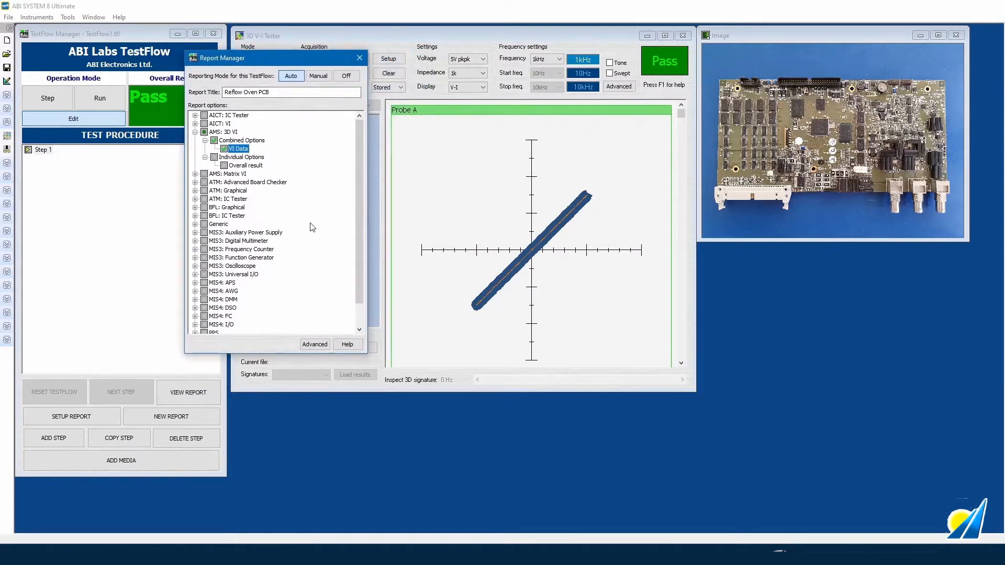
click(224, 166)
click(194, 132)
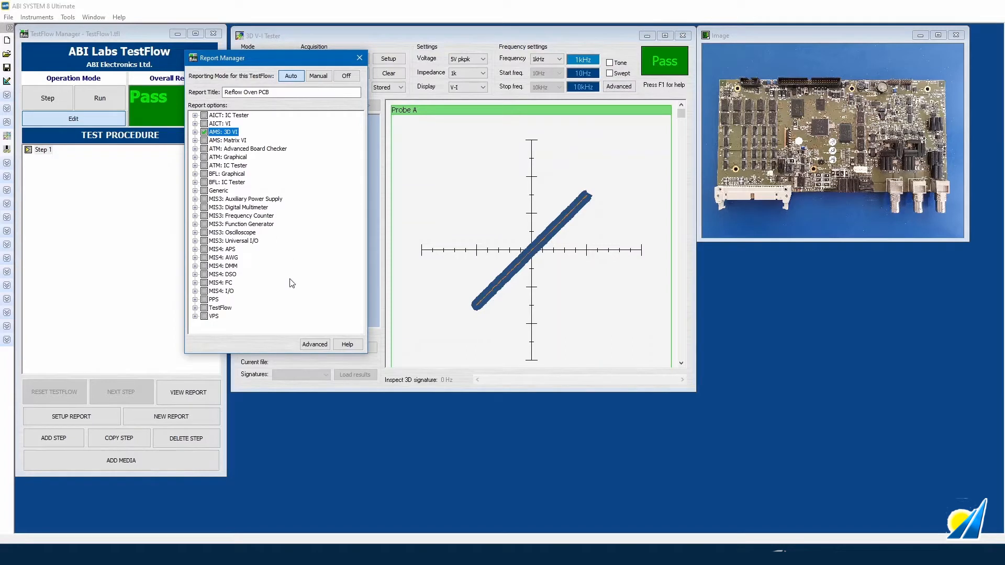
- Tick TestFlow's Capture Open Instruments and Measurement Result, then close the Report Manager
click(194, 308)
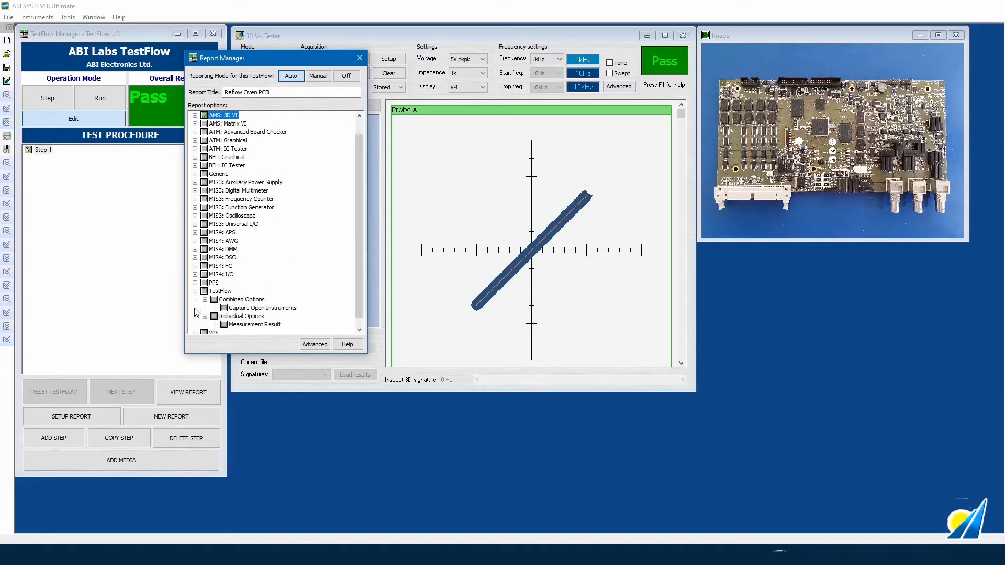
click(224, 308)
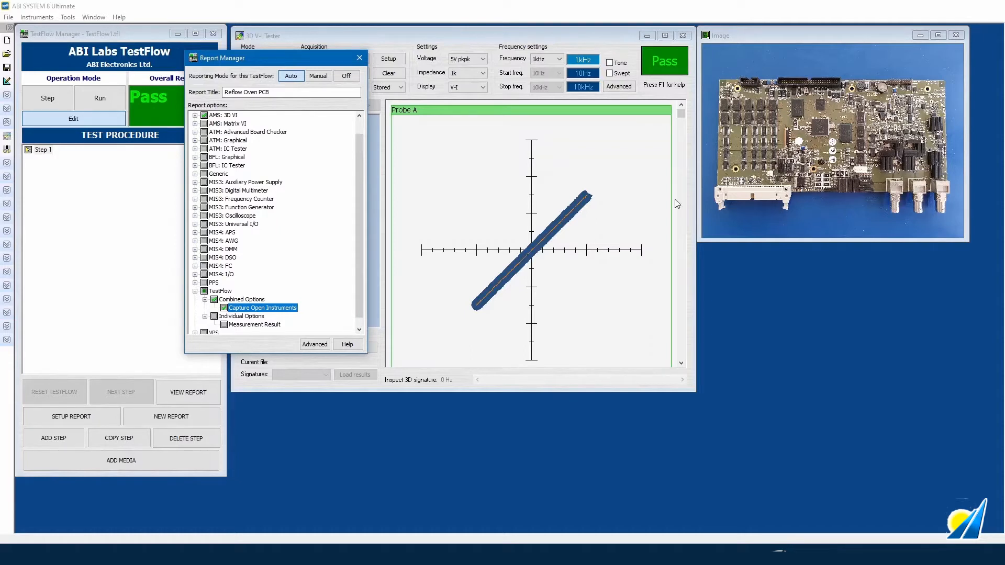
click(238, 317)
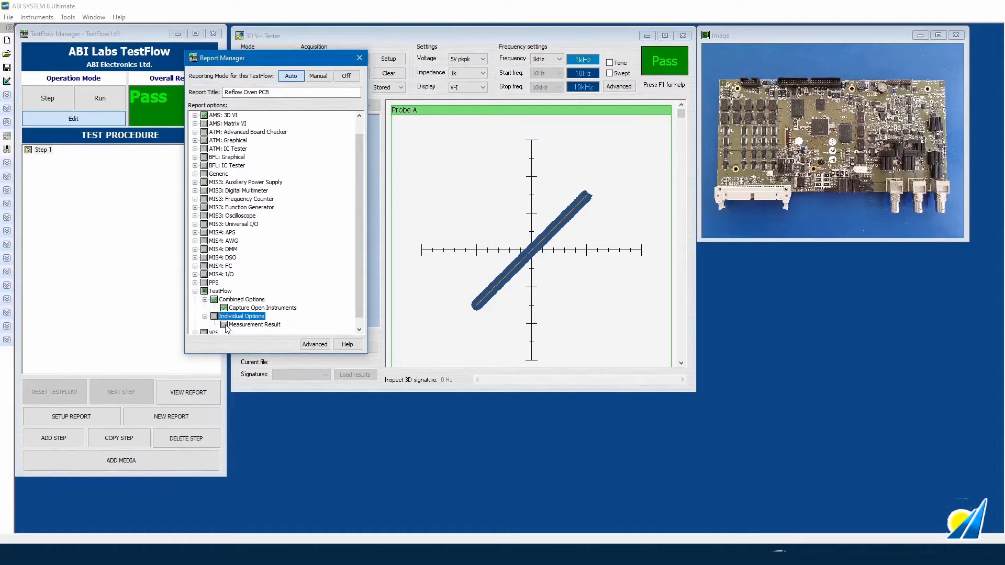
click(226, 326)
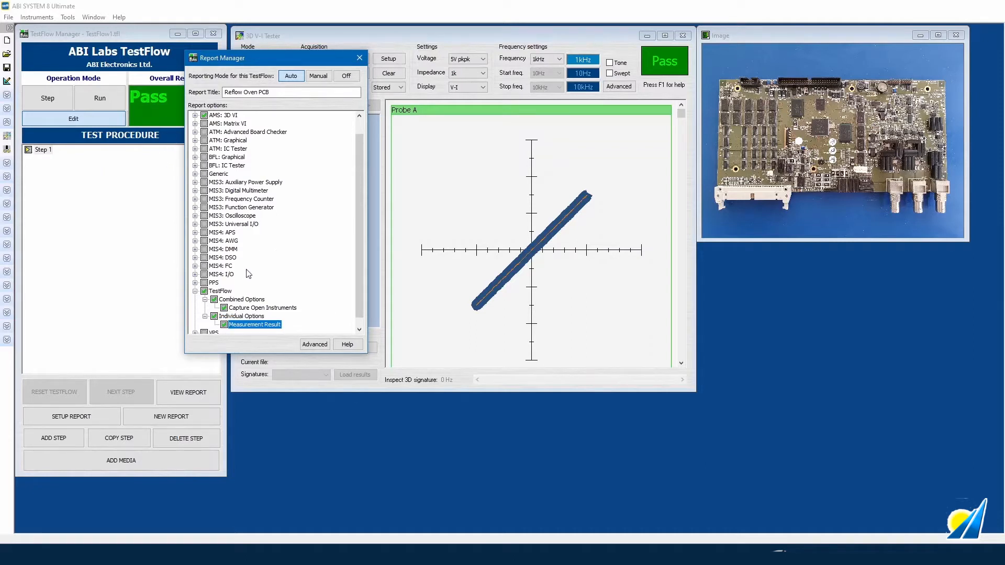
click(194, 292)
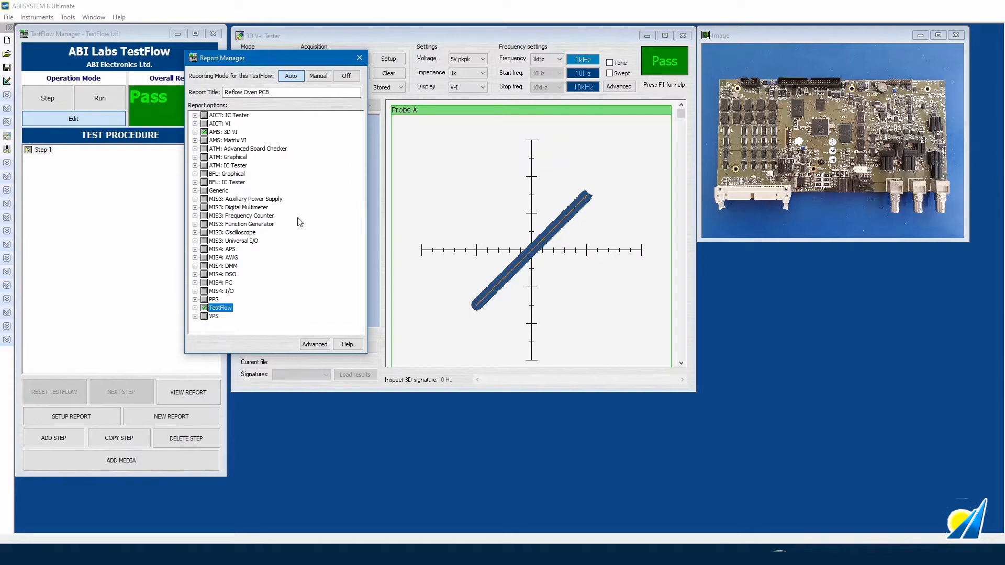
click(360, 58)
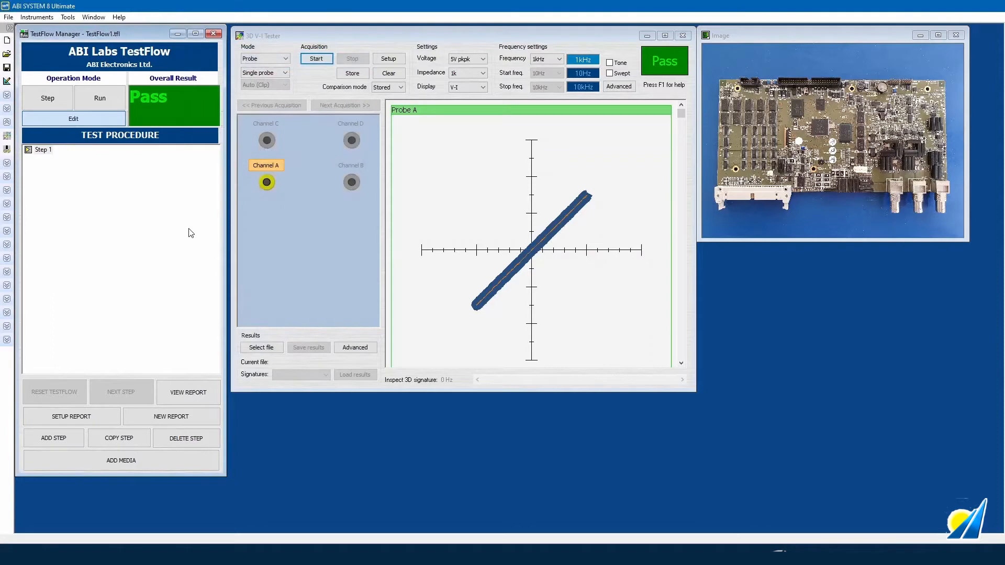
- Rename the first step to '1 - R33 VI'
click(42, 152)
click(42, 152)
text(1 - R33 VI)
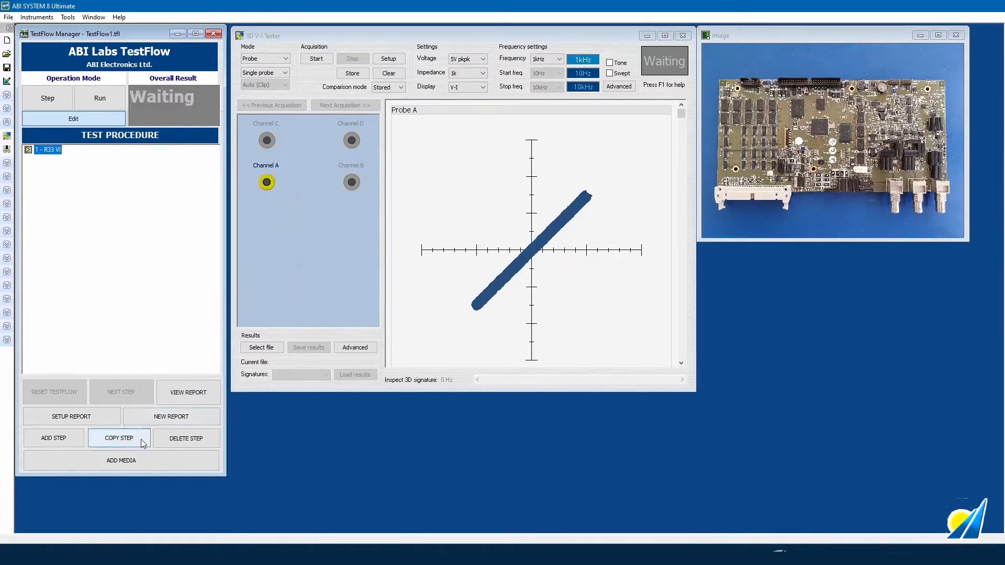
- Duplicate the R33 VI step and rename the copy 'LM324 VI'
click(119, 438)
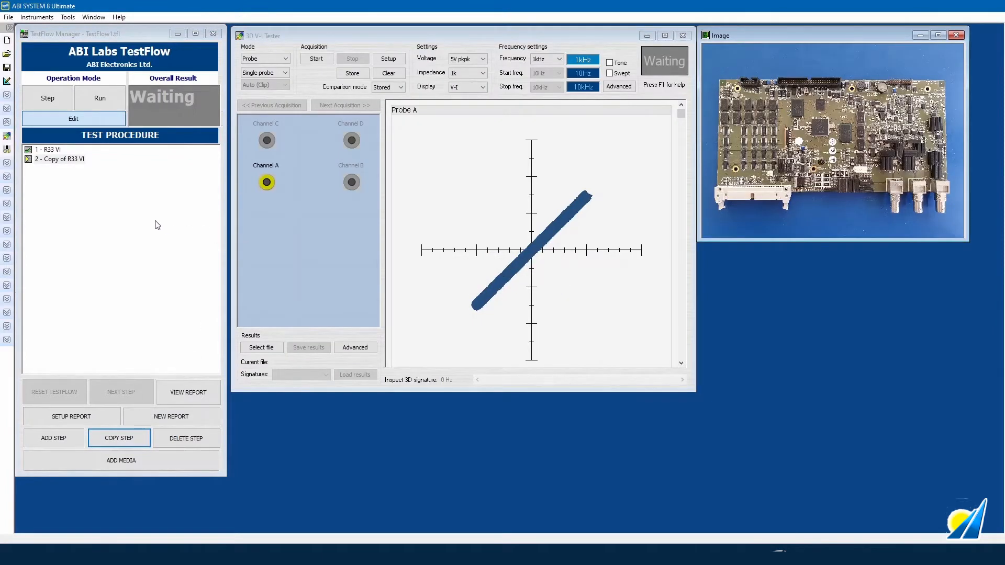
click(72, 160)
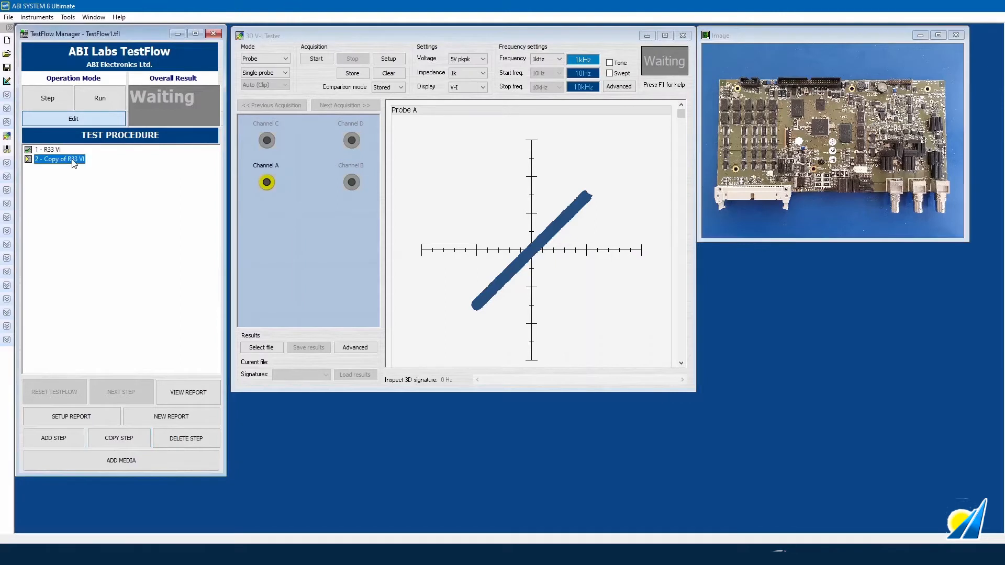
click(72, 160)
text(LM324 VI)
key(Return)
- Set the 3D V-I tester to a 14-pin clip with swept frequency and start acquiring
click(251, 60)
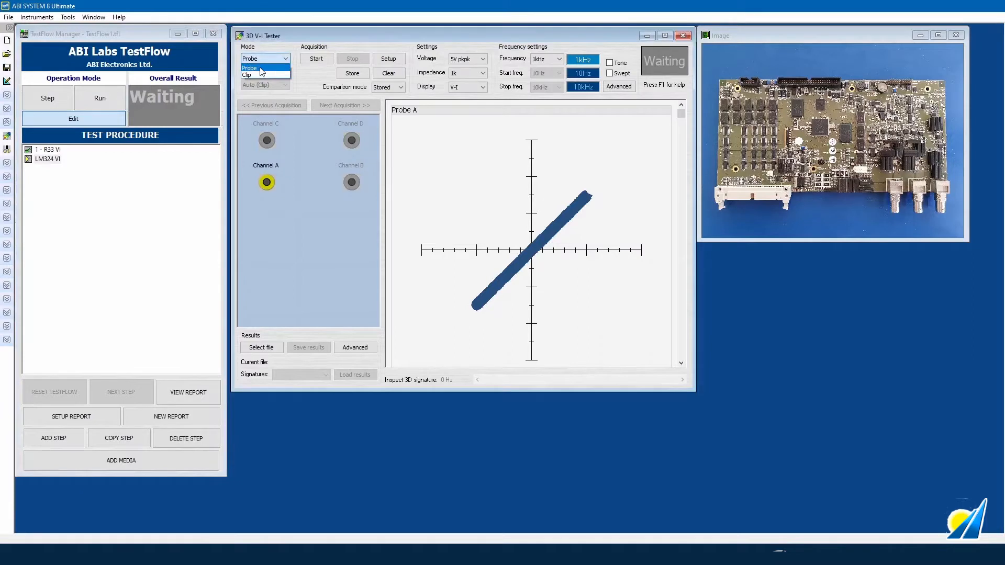
click(260, 75)
click(259, 73)
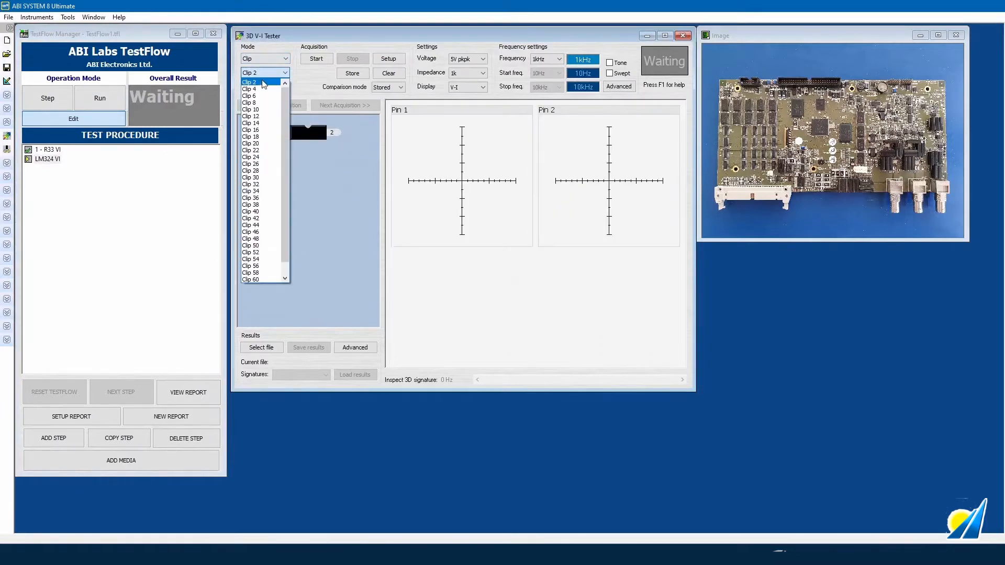
click(257, 124)
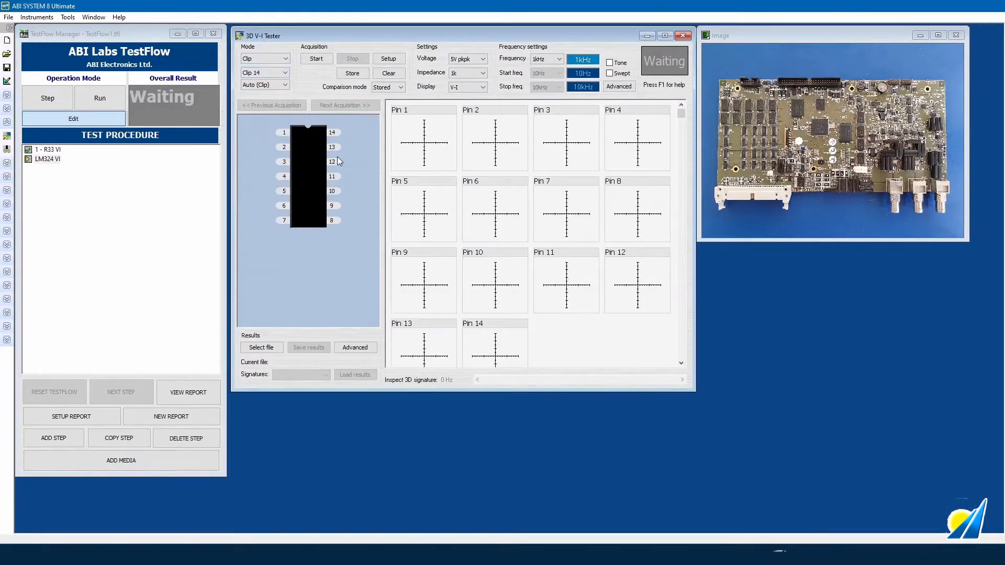
click(610, 74)
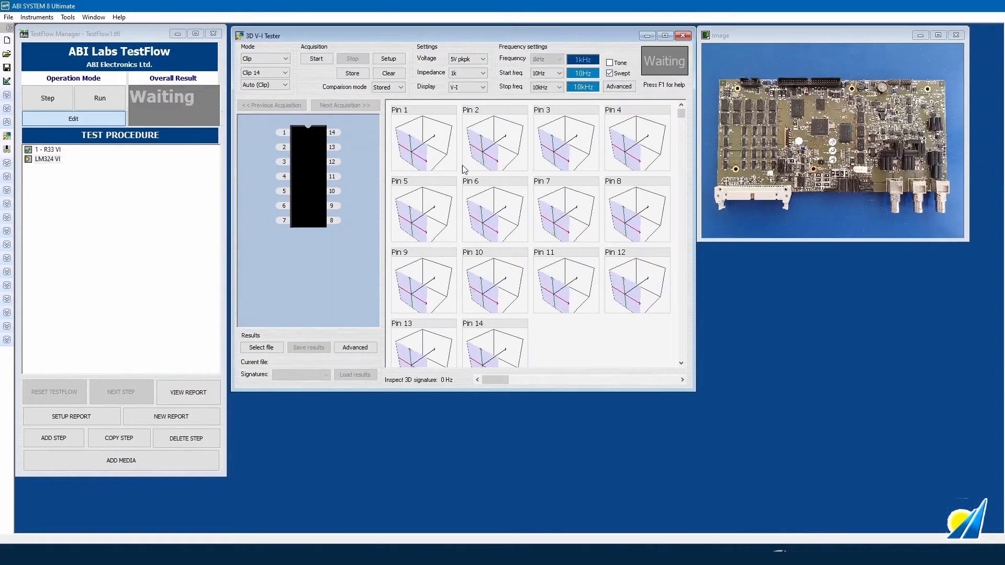
click(315, 62)
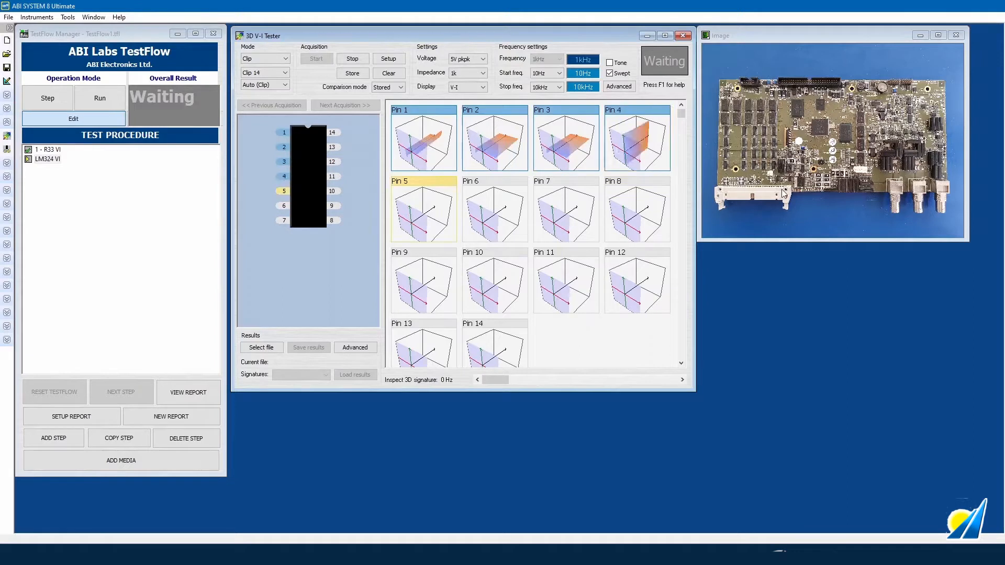
- Replace the board photo with the clipped-chip close-up, then stop and store the 14 pin signatures
click(954, 37)
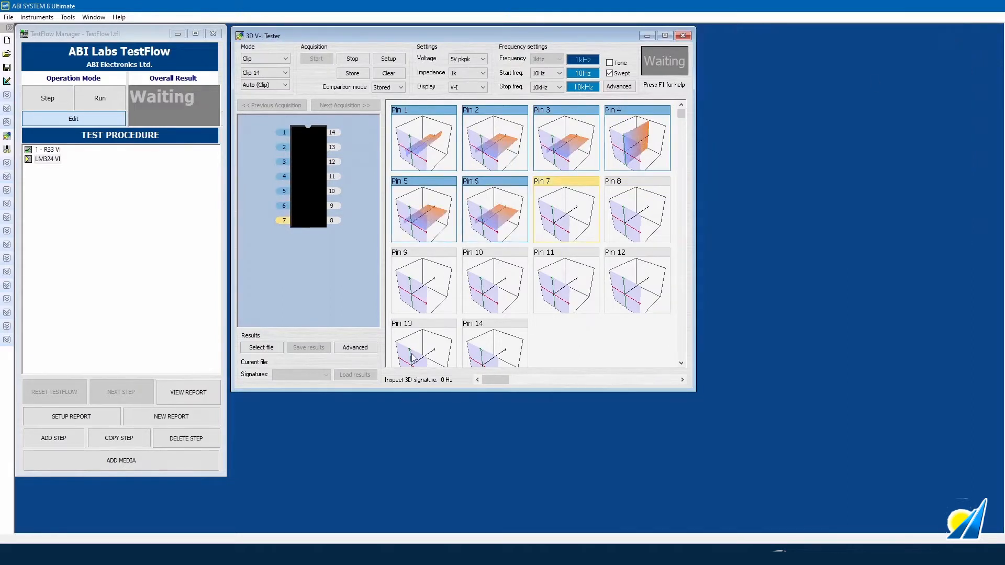
click(187, 461)
click(251, 469)
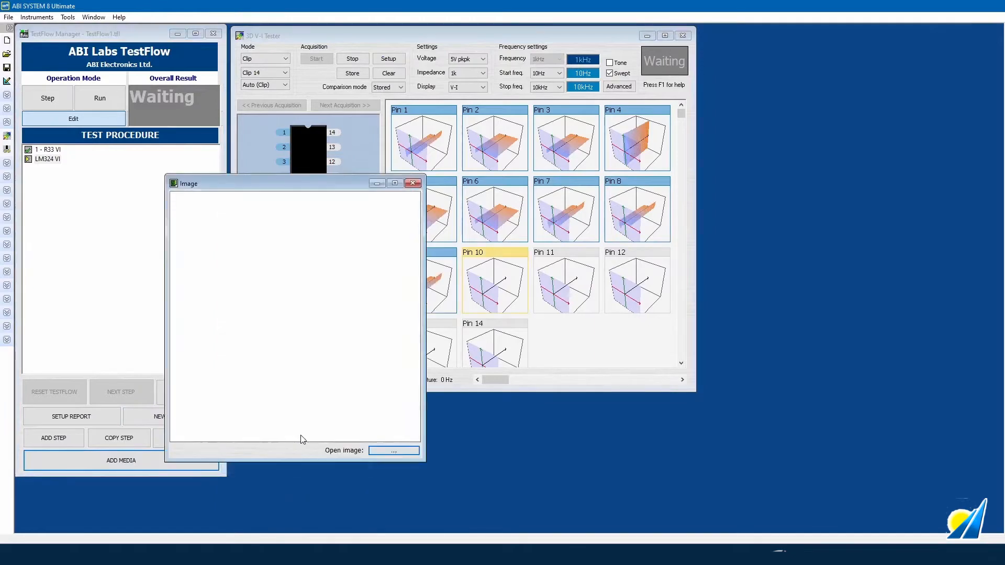
click(398, 454)
double_click(75, 162)
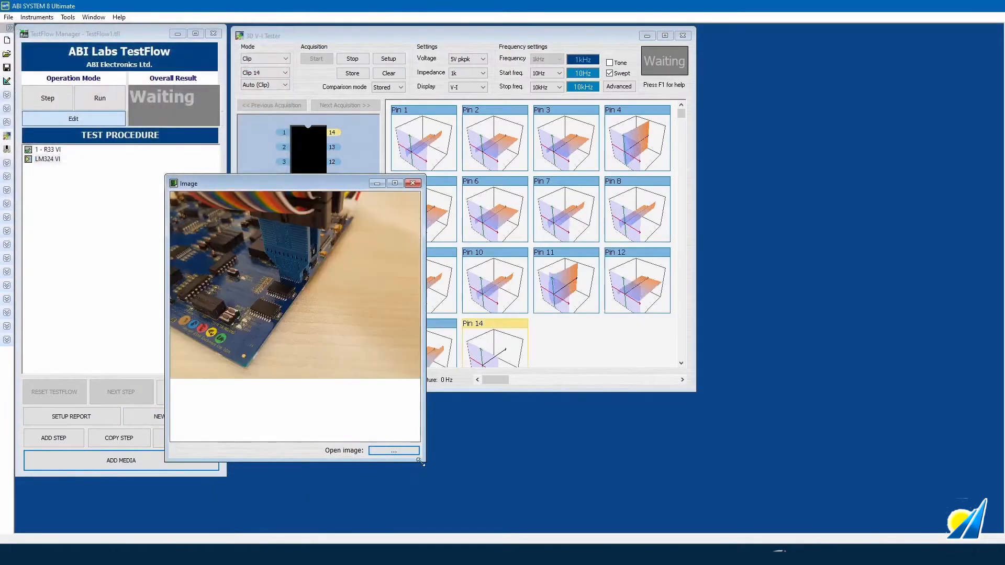
drag(442, 445, 460, 409)
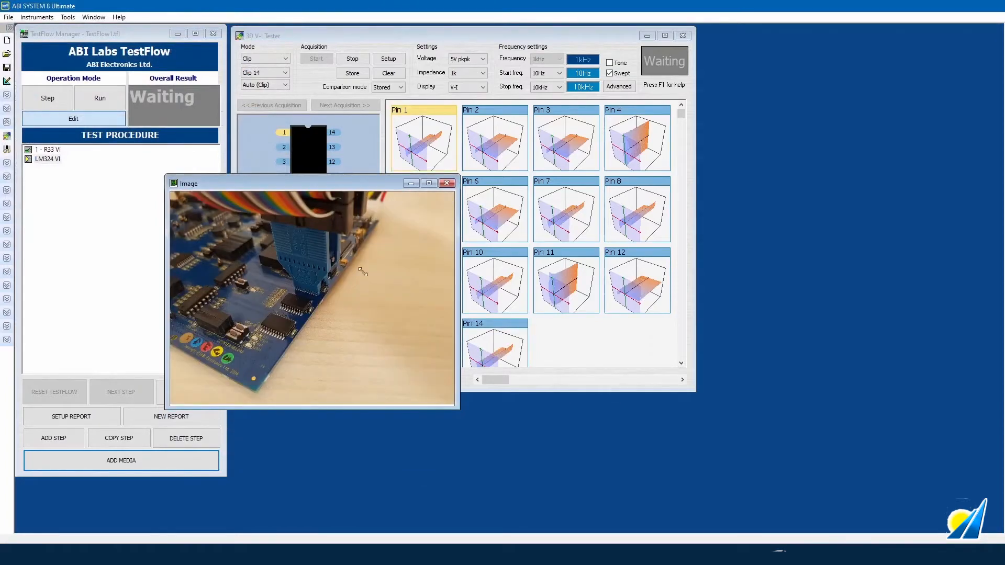
drag(349, 187, 882, 31)
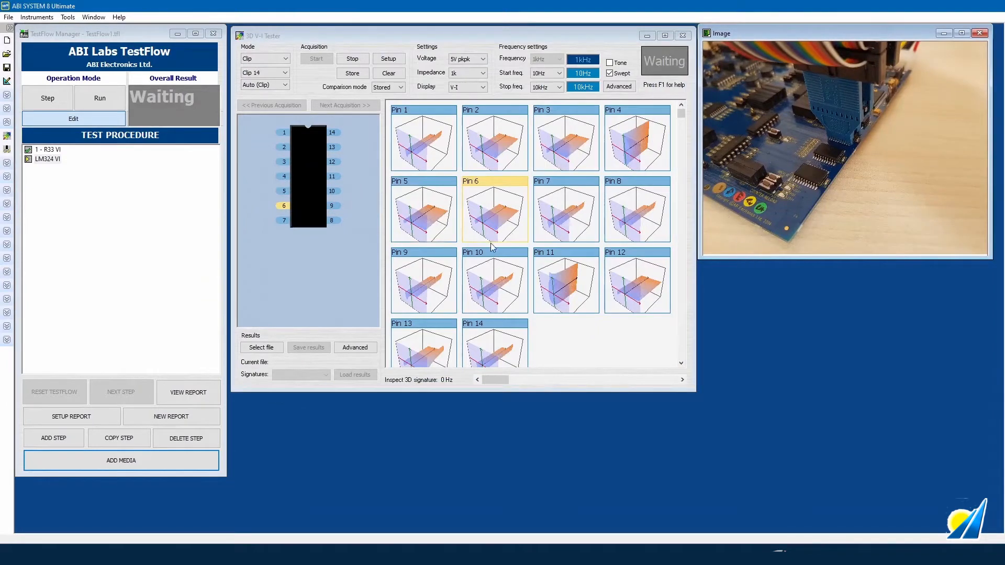
click(351, 59)
click(354, 74)
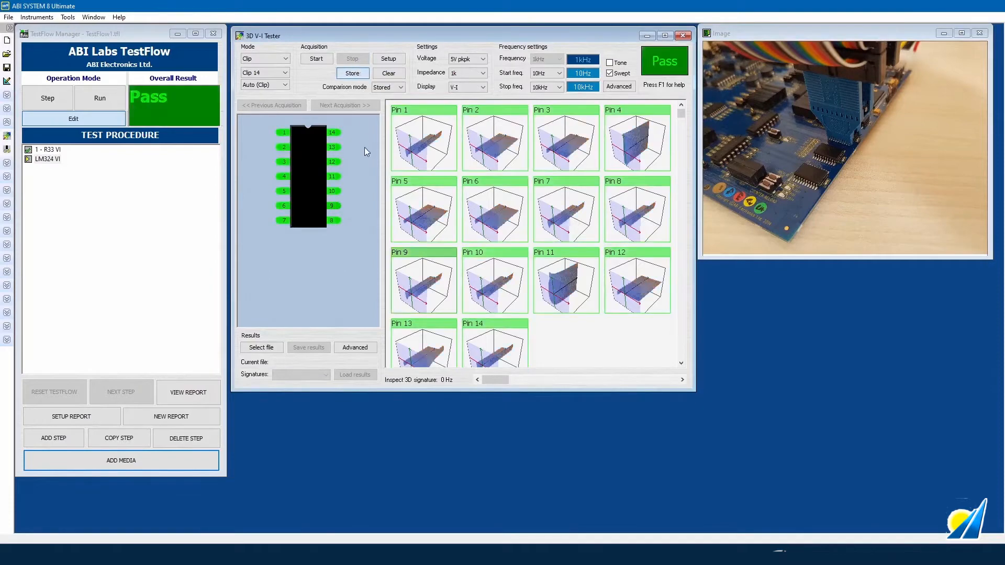
- Review the Report Manager settings and close it without changes
click(101, 418)
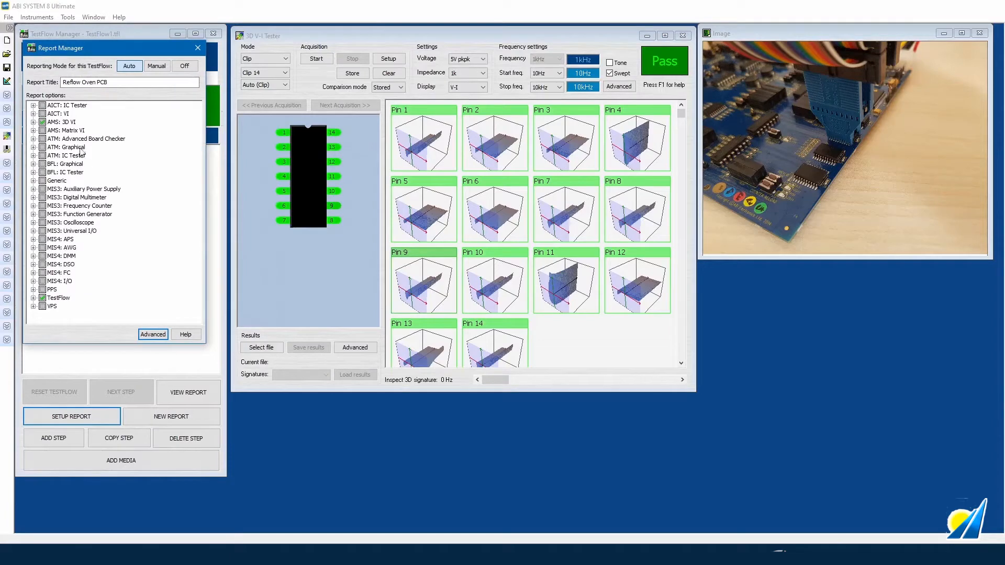
click(197, 47)
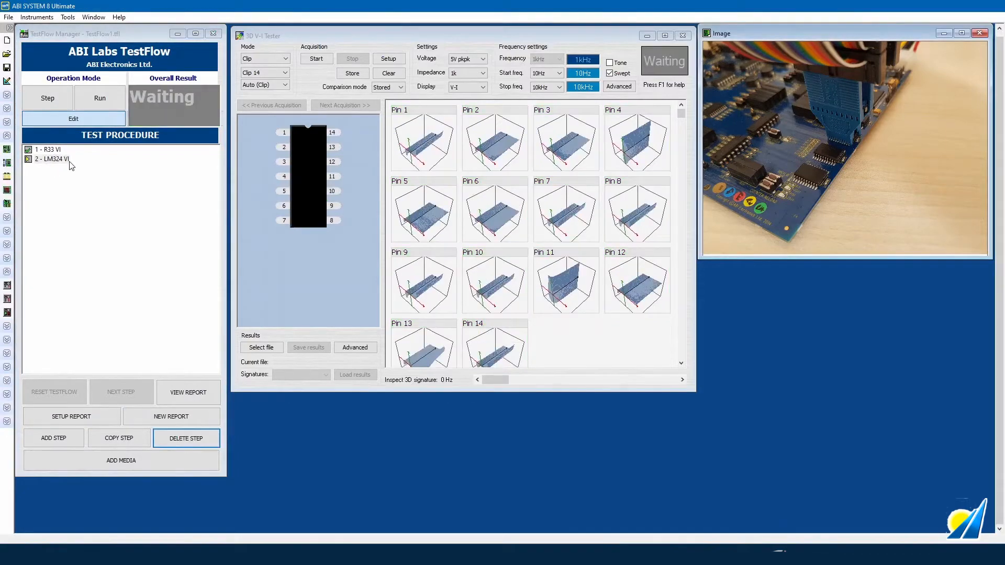
- Add a third step with Single loop mode and the Programmable Power Supply open
click(67, 438)
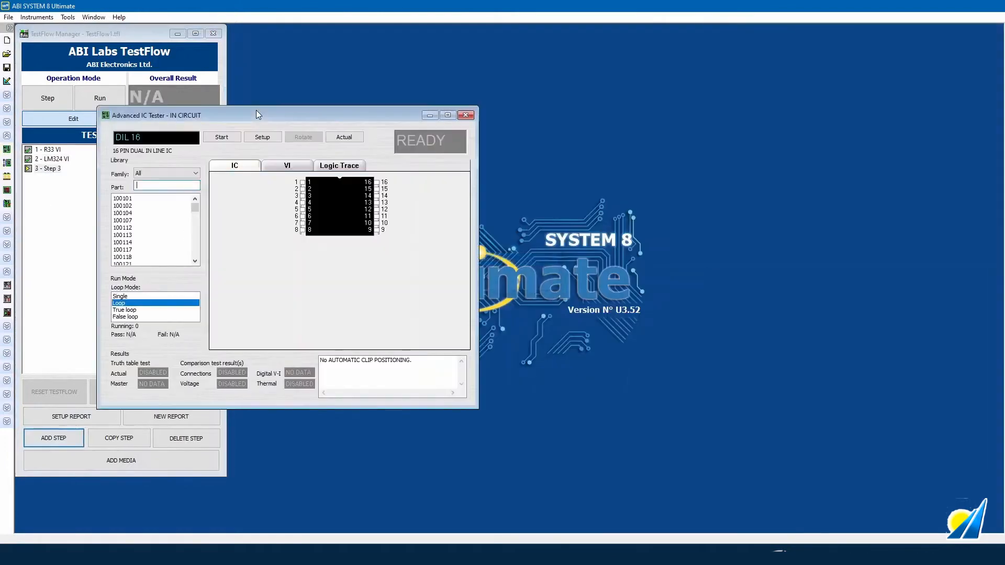
mouse_move(256, 115)
mouse_down()
mouse_move(376, 49)
mouse_move(387, 28)
mouse_up()
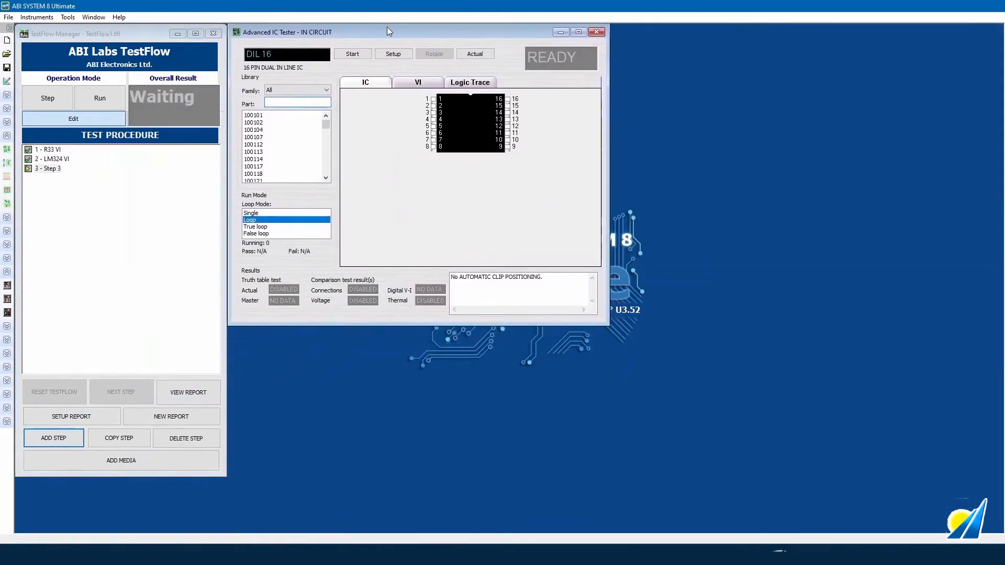
click(265, 213)
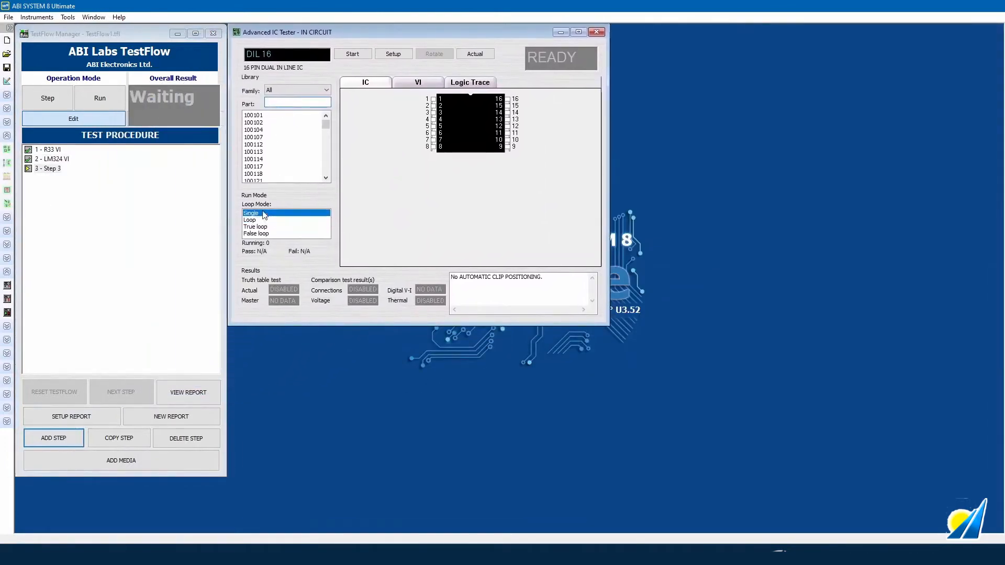
click(7, 285)
drag(276, 142, 387, 338)
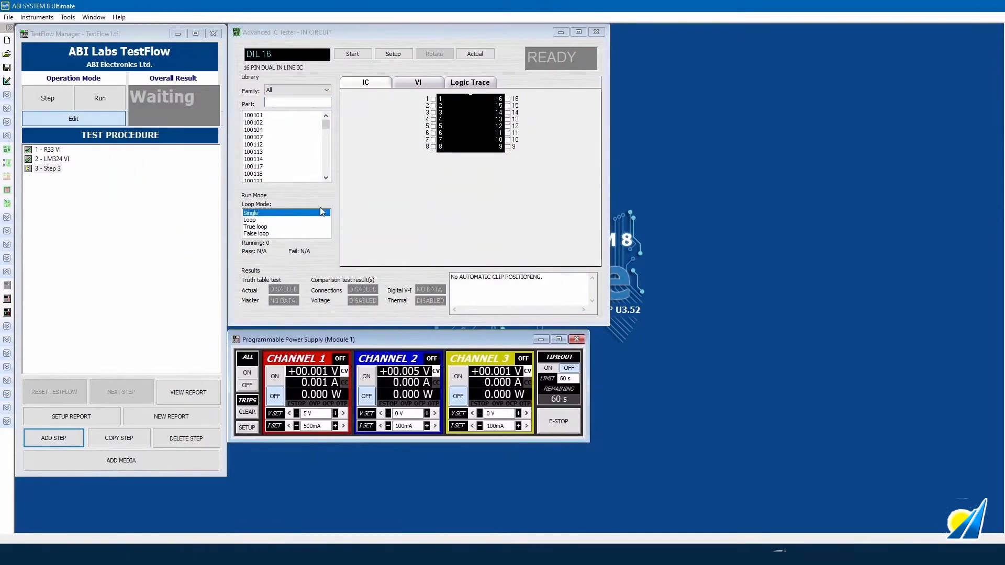
- Set the IC tester's part to 7400
click(277, 103)
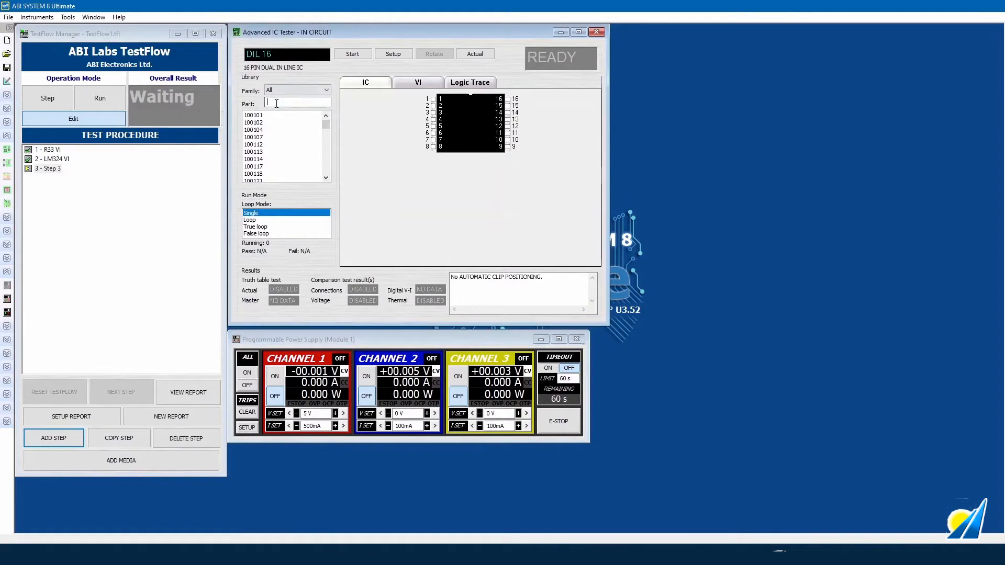
text(7400)
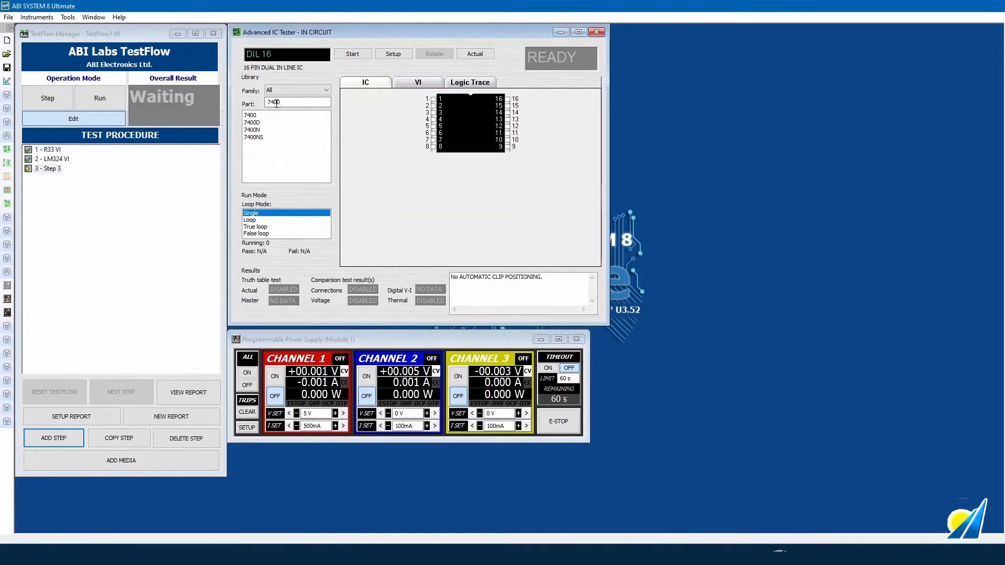
click(278, 115)
- Enable the connections, voltage and thermal tests plus power-supply control for the 7400 test
click(404, 53)
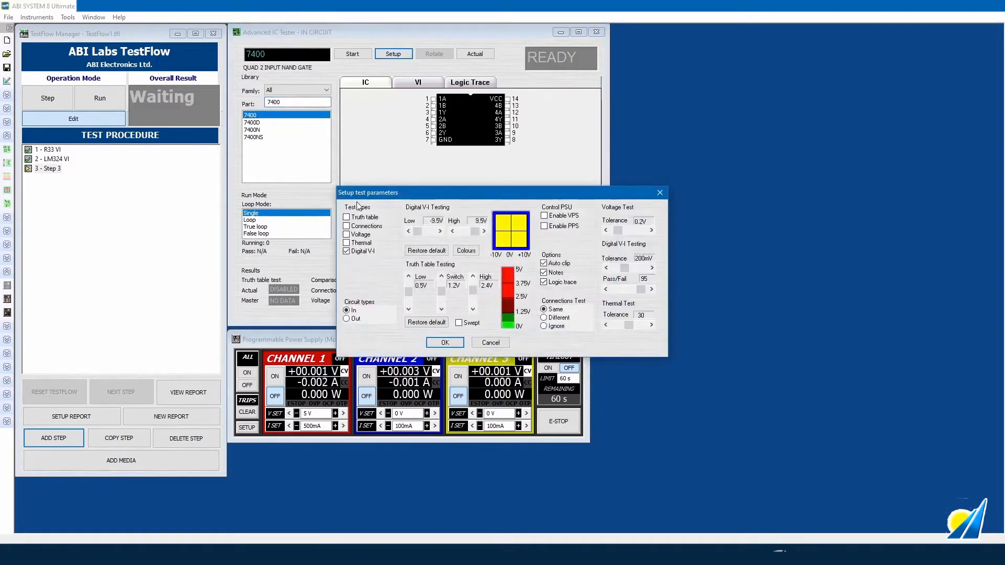
click(365, 226)
click(361, 235)
click(361, 243)
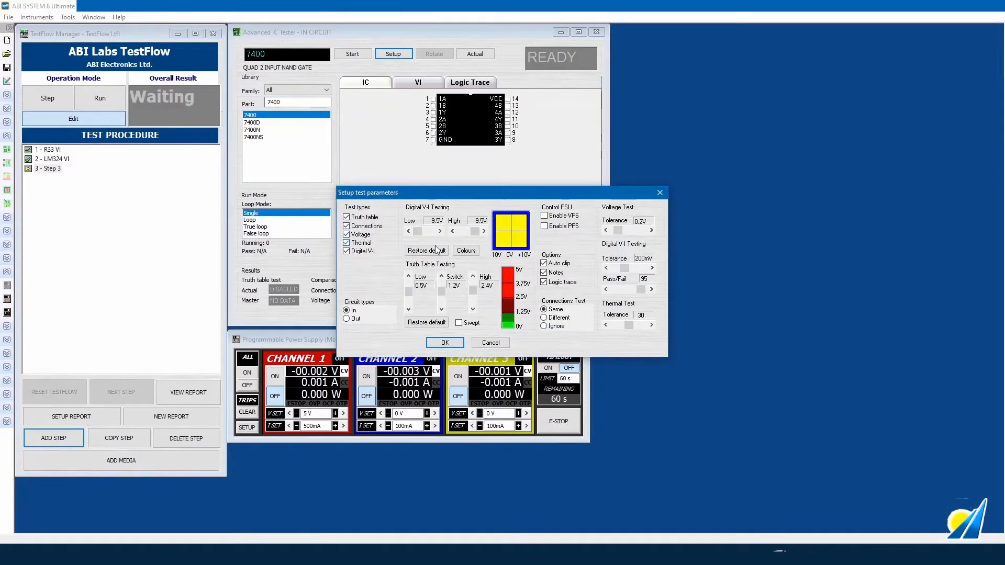
click(571, 231)
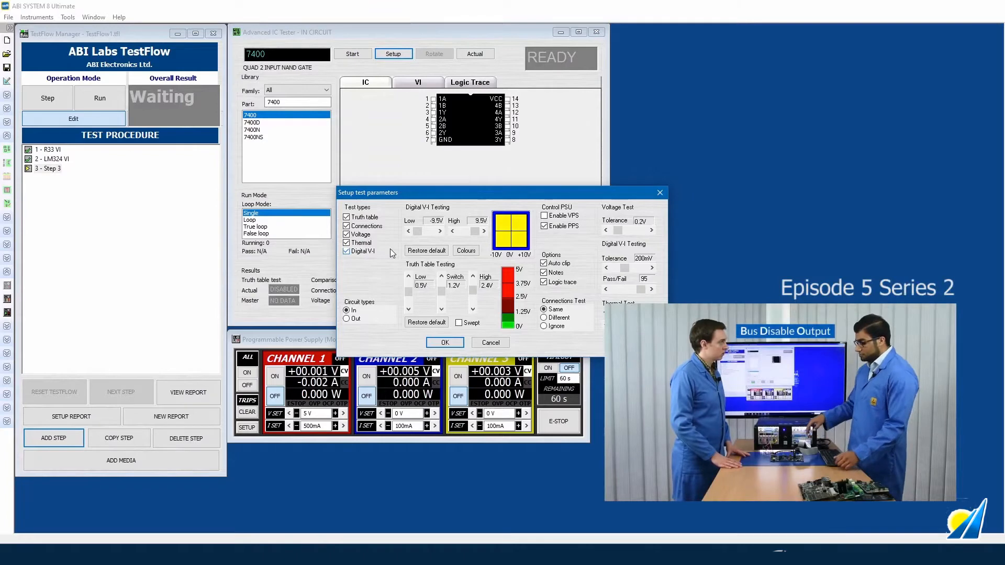
click(445, 344)
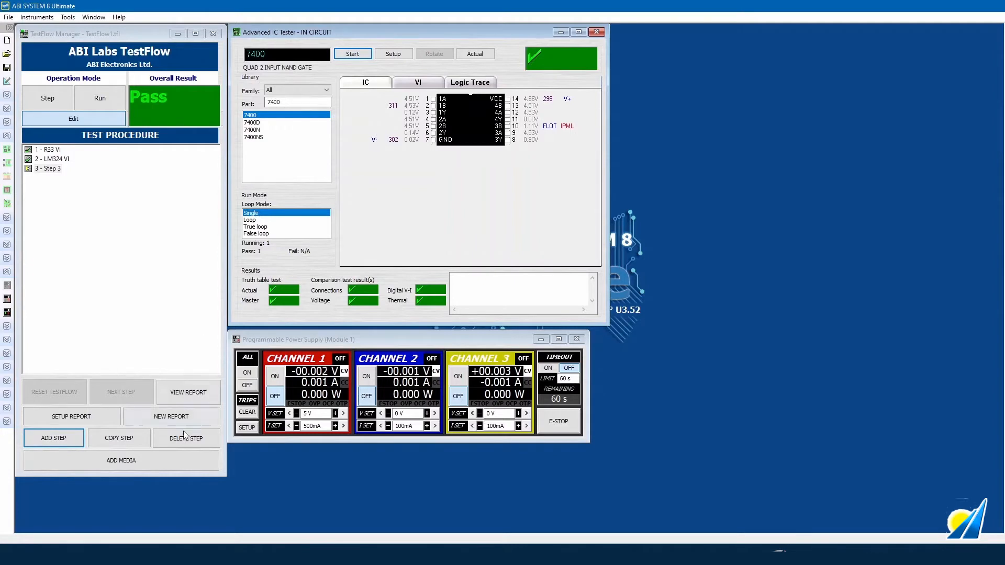
click(100, 416)
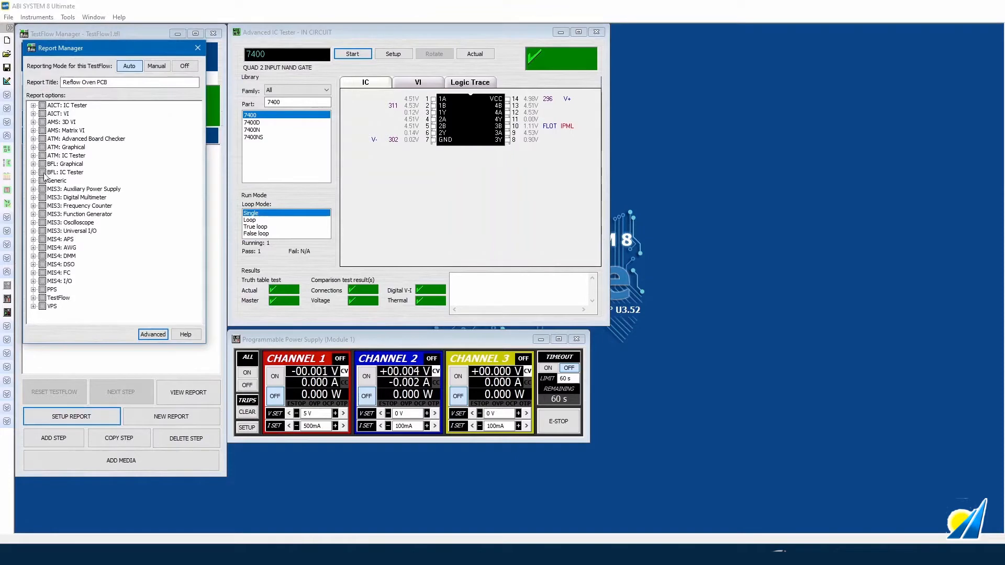
- Include all ATM: IC Tester data in the report
click(33, 155)
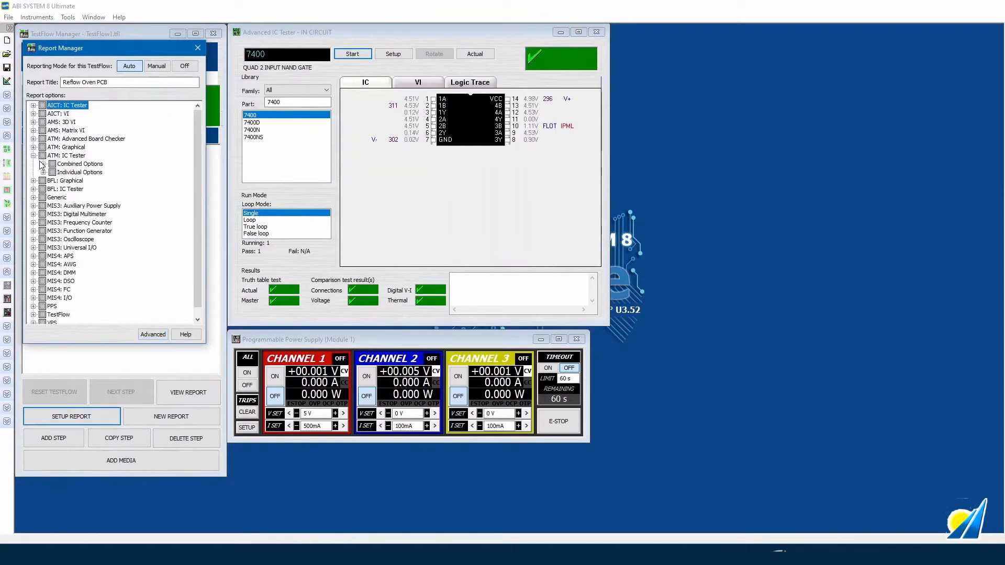
click(43, 164)
click(43, 206)
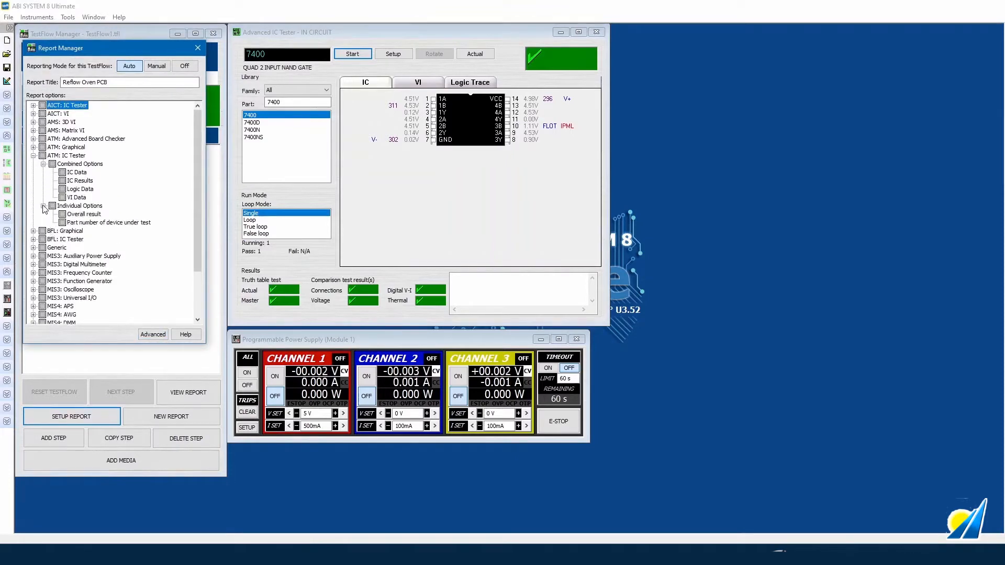
click(42, 156)
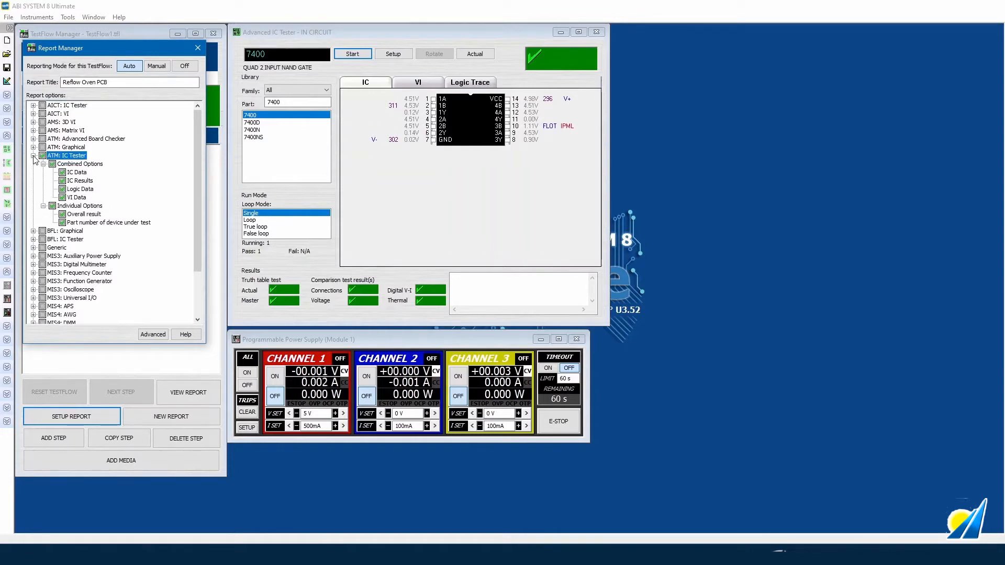
click(33, 155)
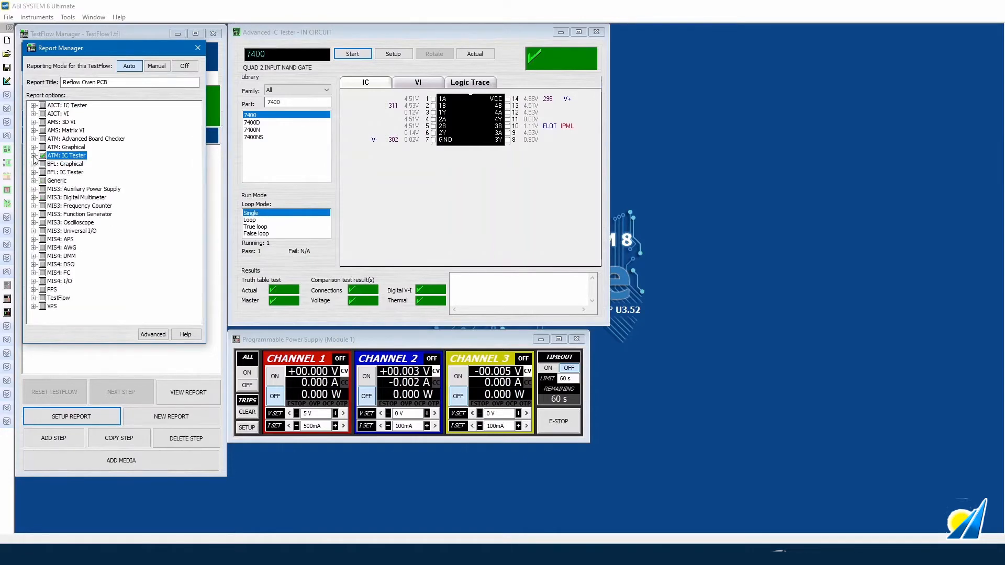
- Add PPS Channel Data to the report options
click(33, 289)
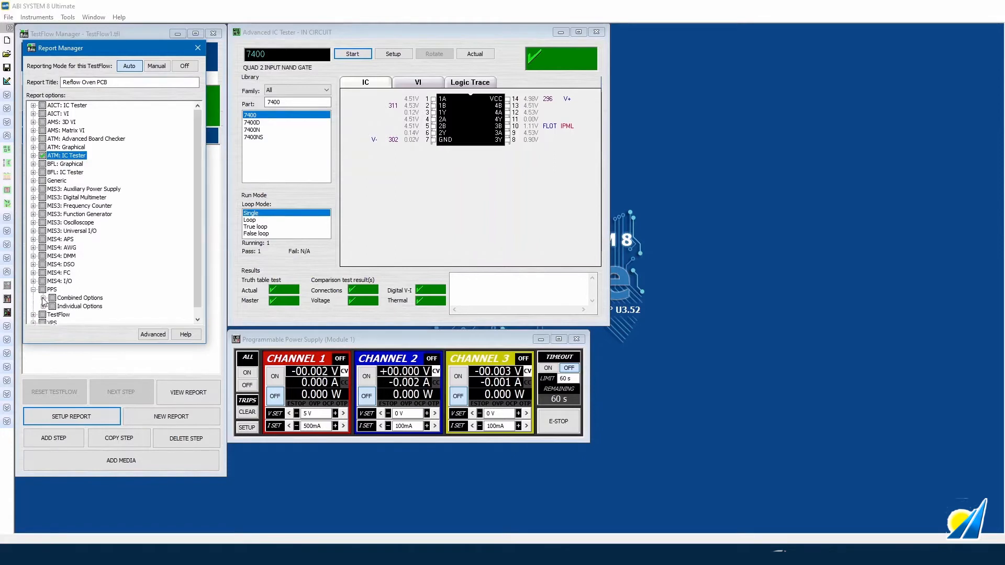
click(43, 299)
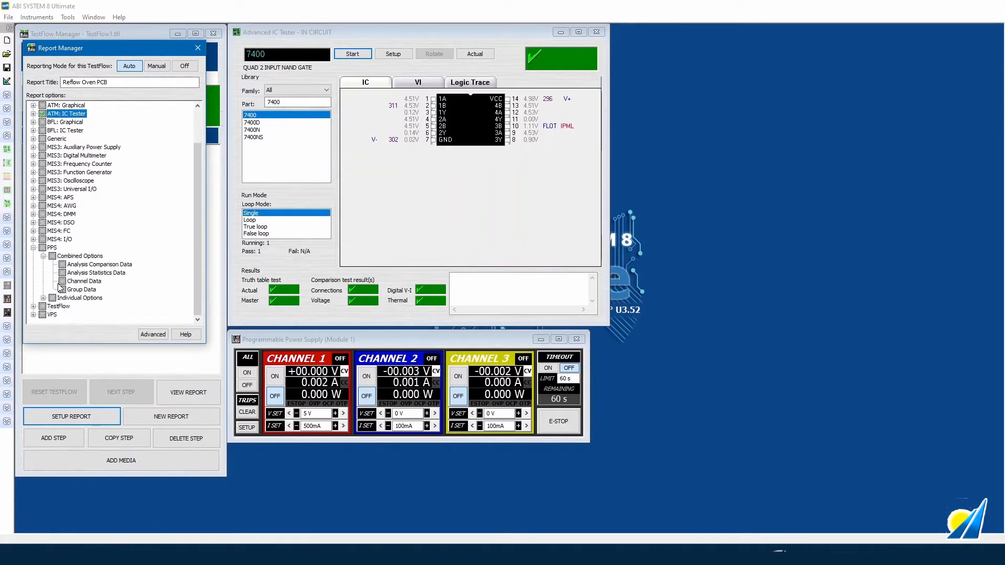
click(62, 281)
click(33, 248)
- Include TestFlow Capture Open Instruments in the report and close Report Manager
click(33, 297)
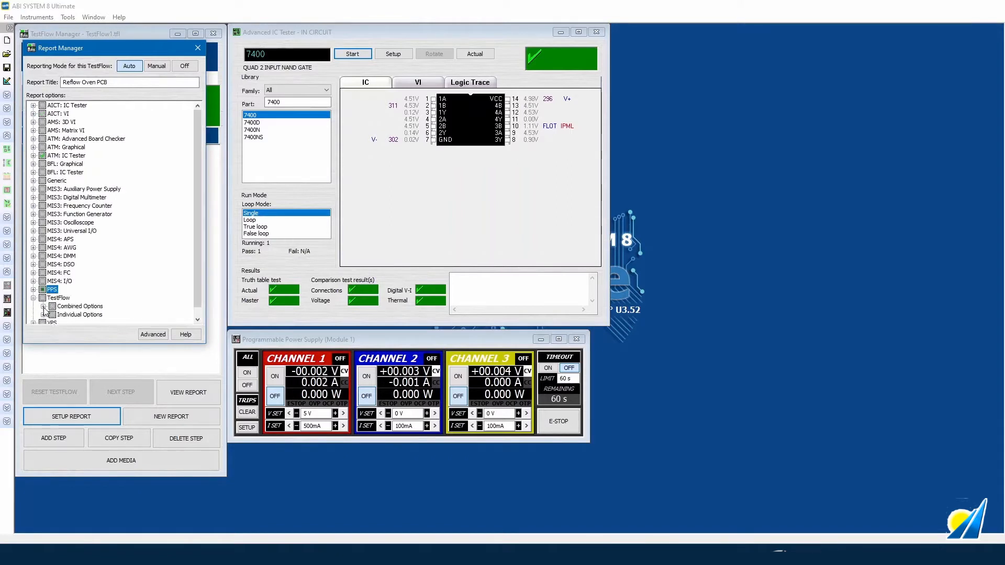
click(43, 307)
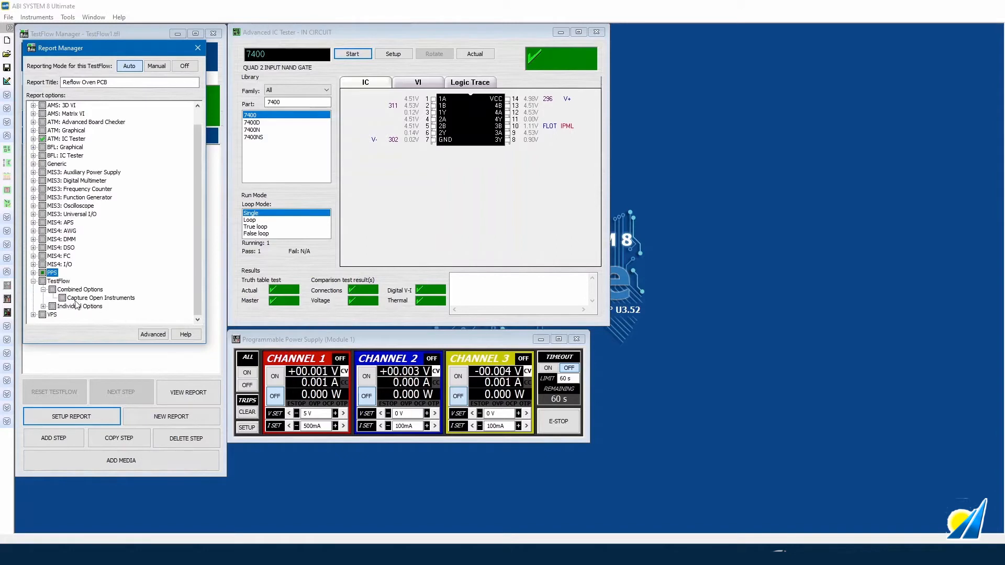
click(61, 298)
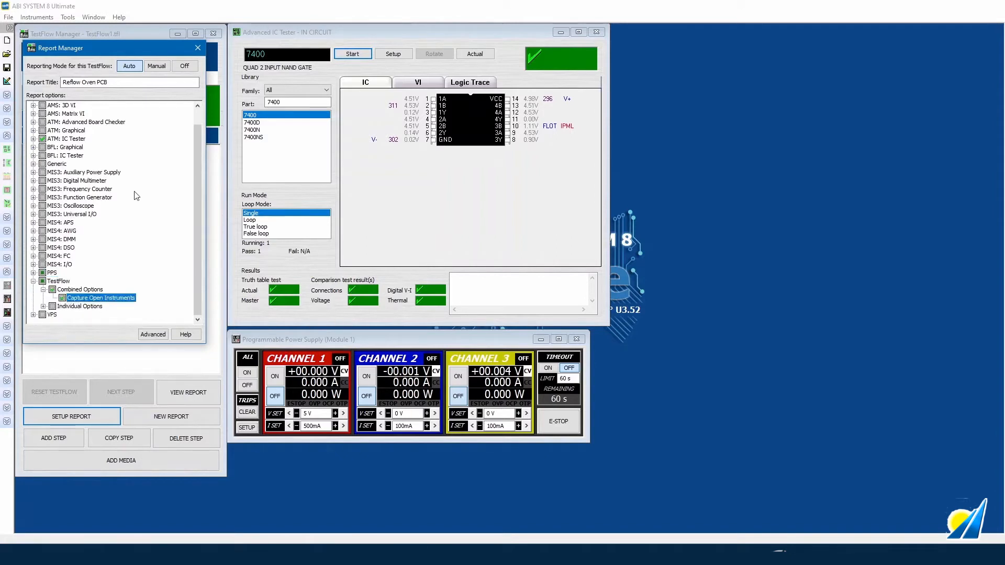
click(198, 48)
click(52, 168)
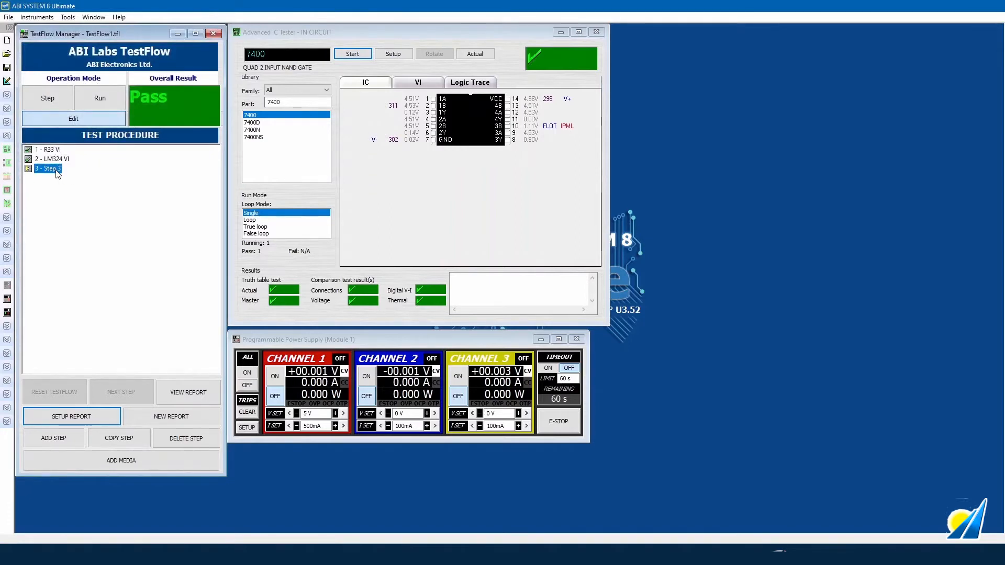
- Rename the third TestFlow step to 'Functional test 7400'
click(52, 168)
text(Functional test 7400)
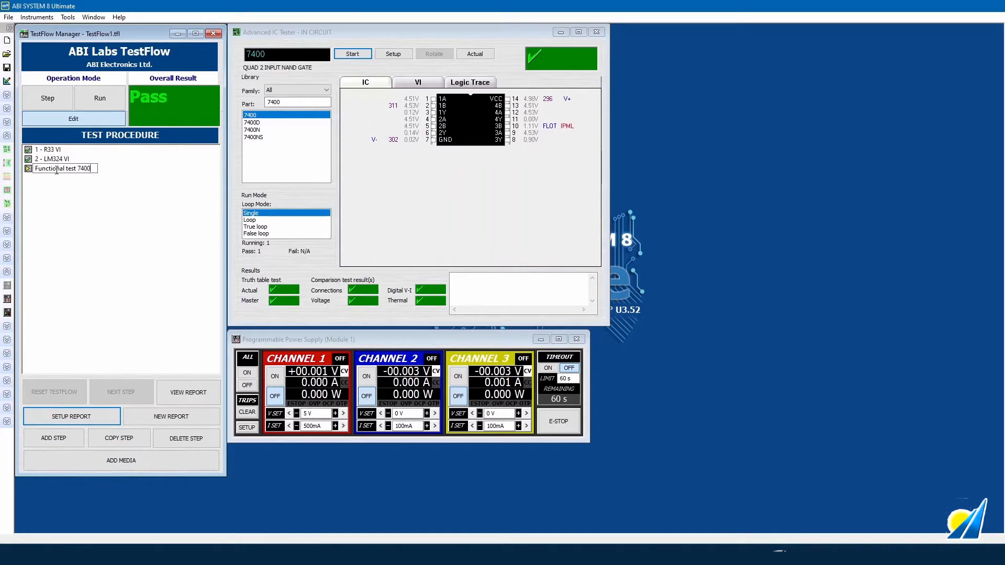
key(Return)
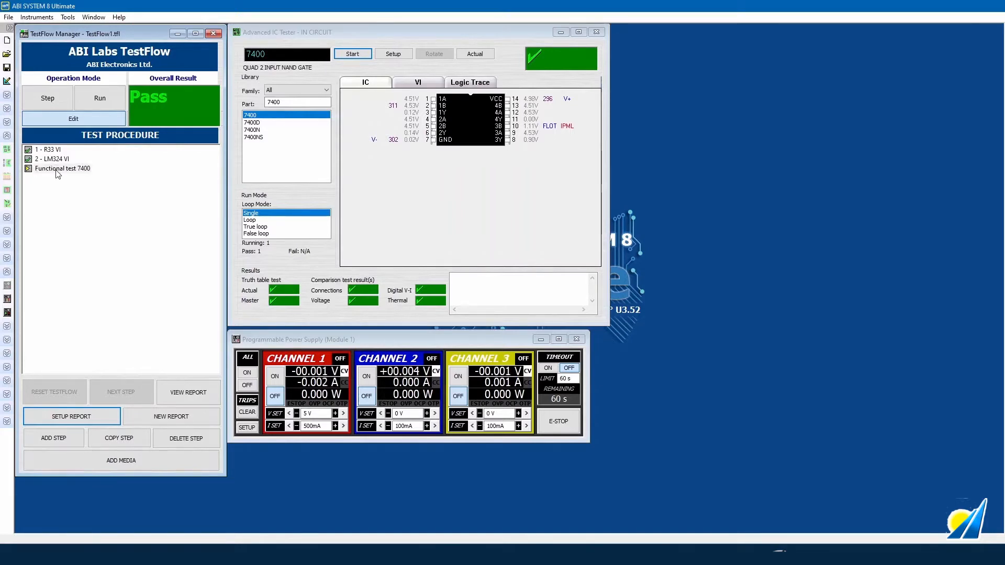
- Add step 4 and arrange the oscilloscope beside the manager with the power supply below it
click(55, 439)
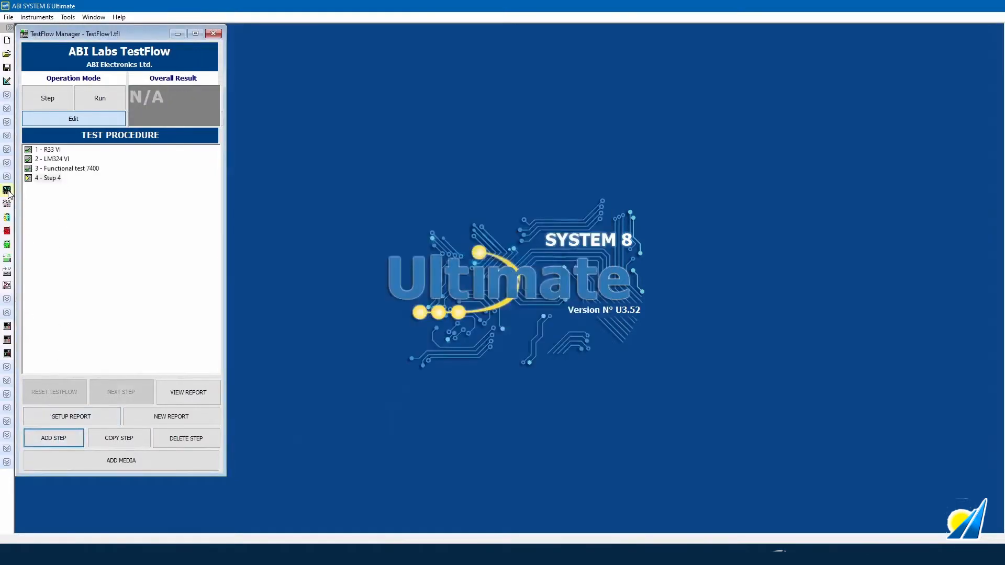
drag(262, 130, 379, 36)
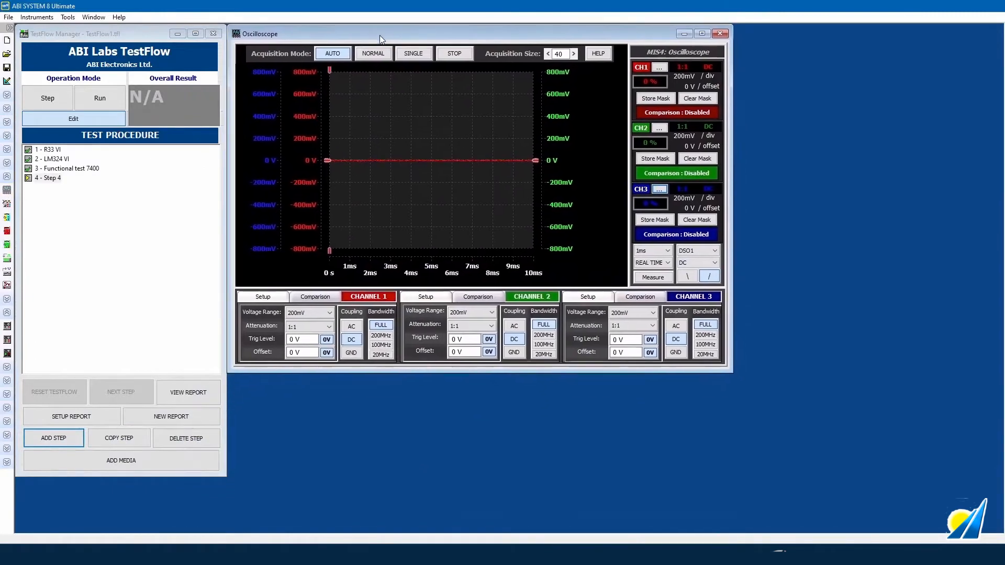
click(8, 330)
drag(277, 150, 385, 393)
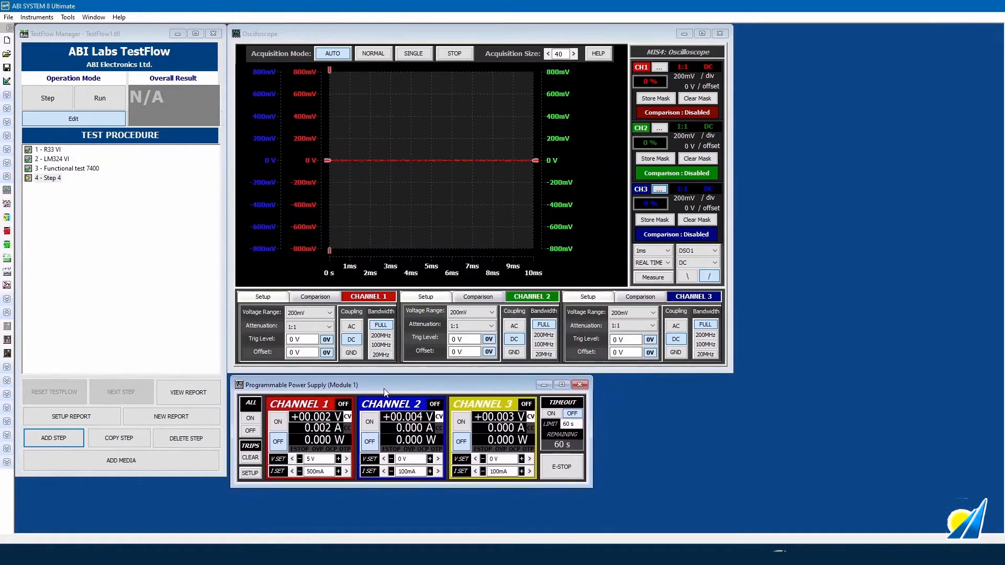
- Hide the oscilloscope's channel 2 and channel 3 traces
right_click(573, 172)
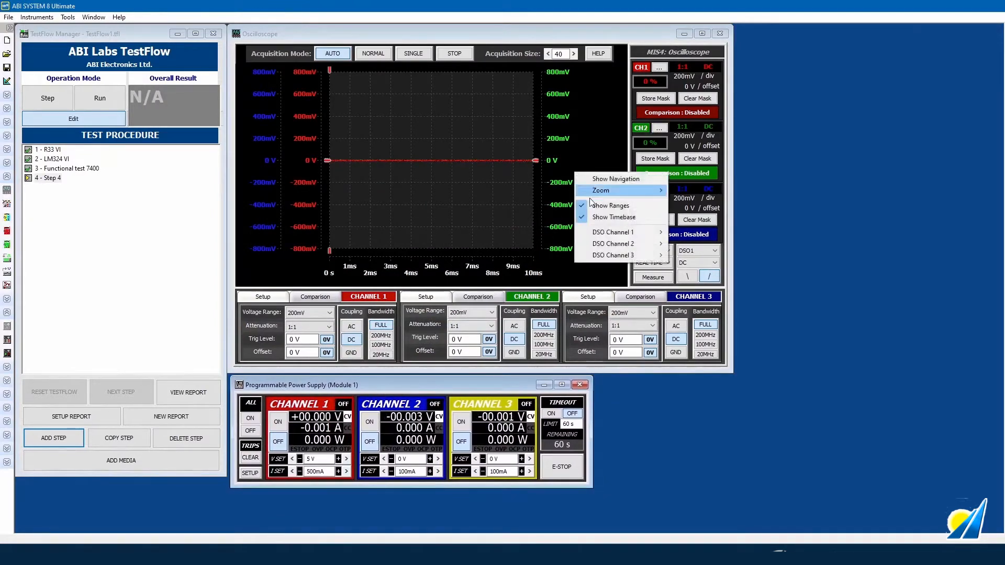
mouse_move(621, 244)
click(677, 245)
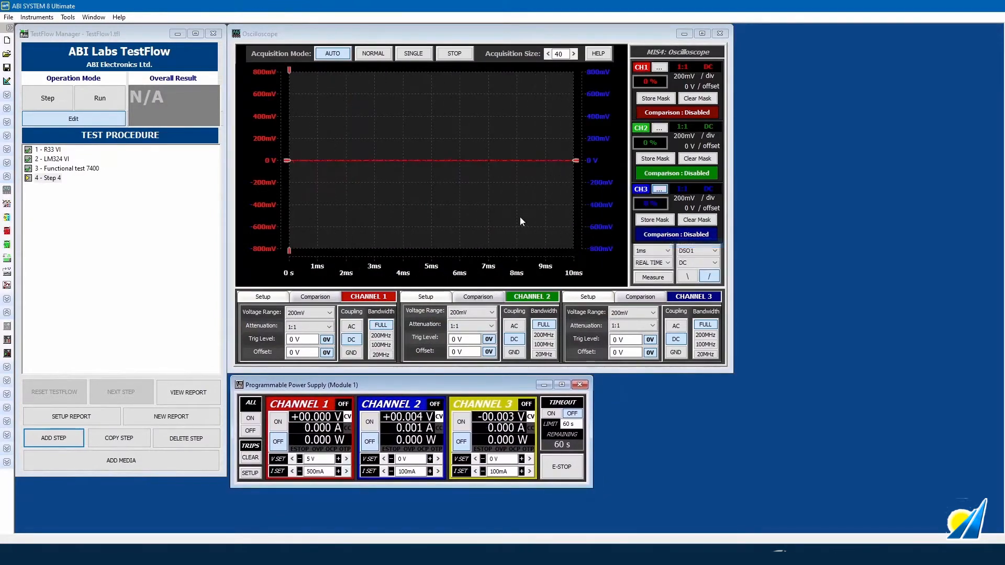
right_click(511, 216)
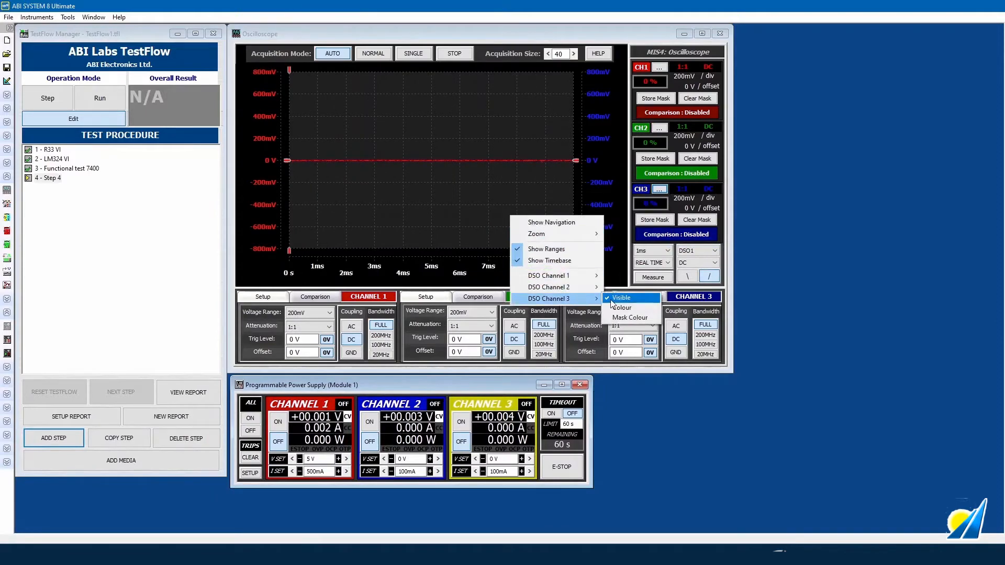
click(611, 298)
- Set channel 1 to 1V range and 50ns timebase, and switch on supply channel 1
click(330, 317)
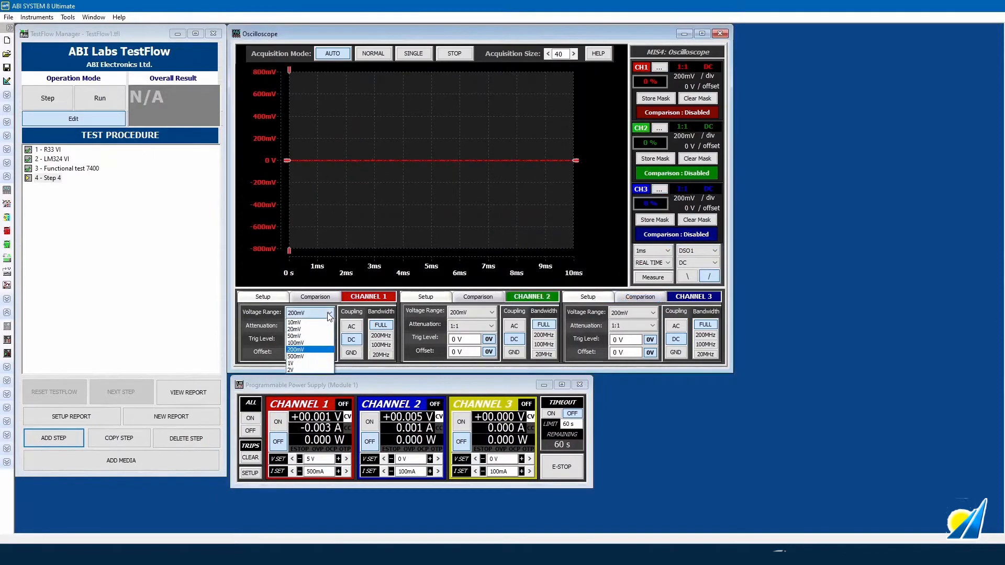
click(298, 365)
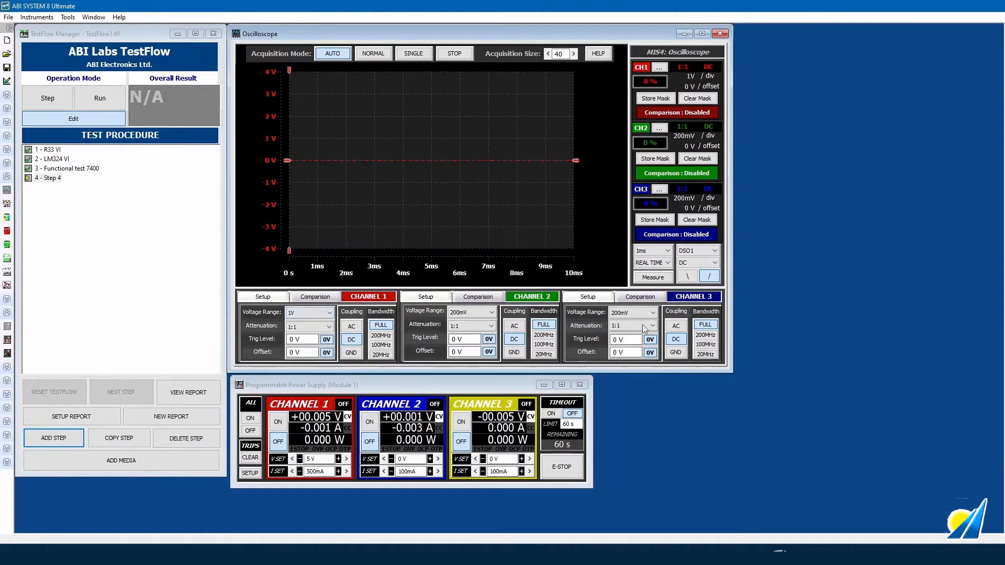
click(654, 251)
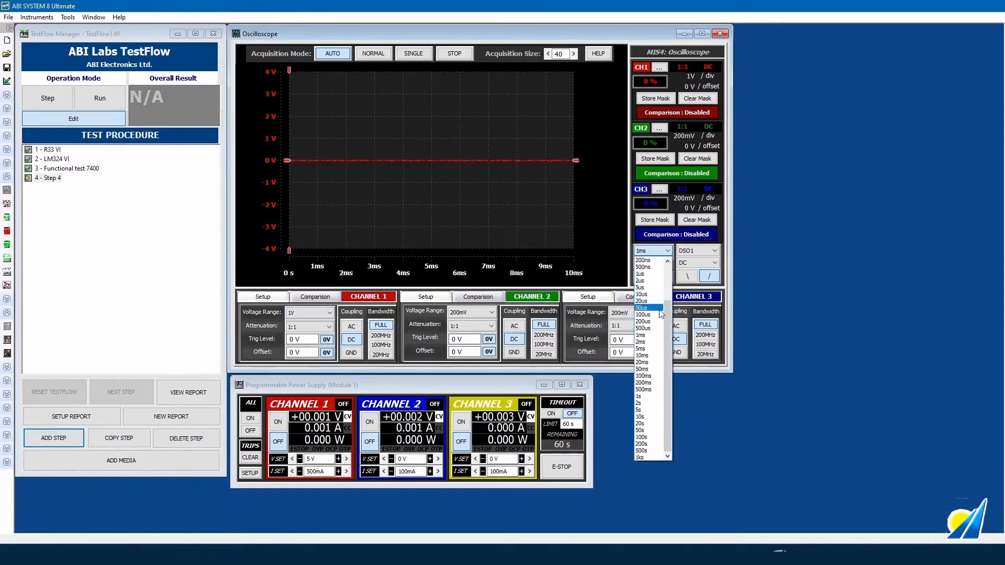
scroll(654, 295, up, 2)
click(652, 288)
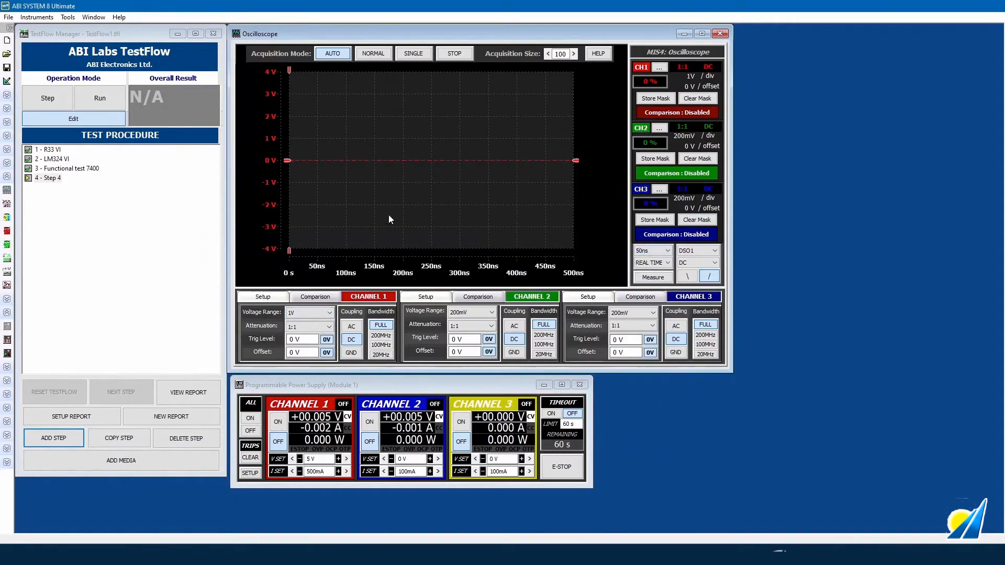
click(278, 426)
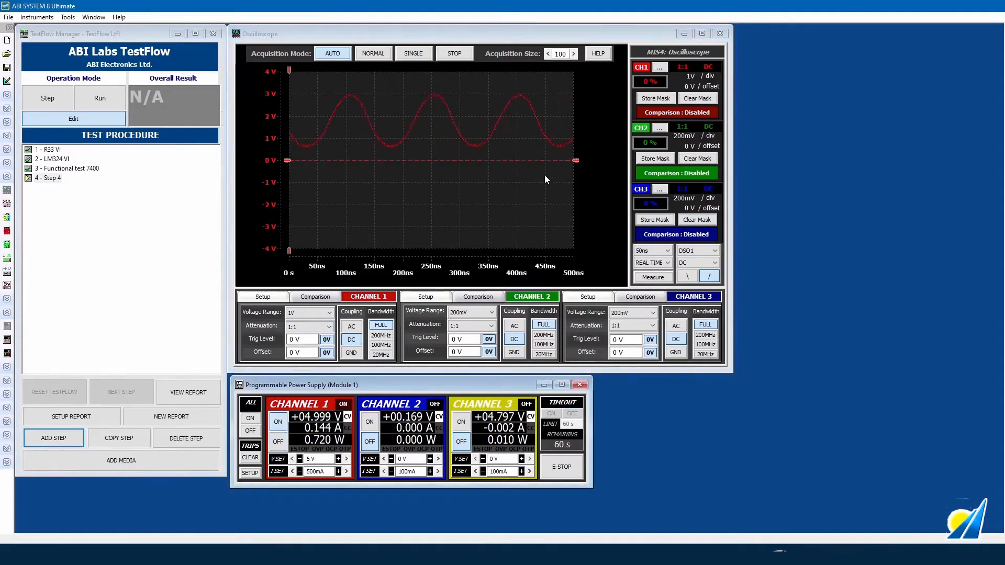
- Trigger channel 1 at 1.8 V, store its waveform mask, and take a single acquisition
click(575, 160)
mouse_move(576, 160)
mouse_down()
mouse_move(564, 133)
mouse_move(568, 209)
mouse_move(571, 202)
mouse_up()
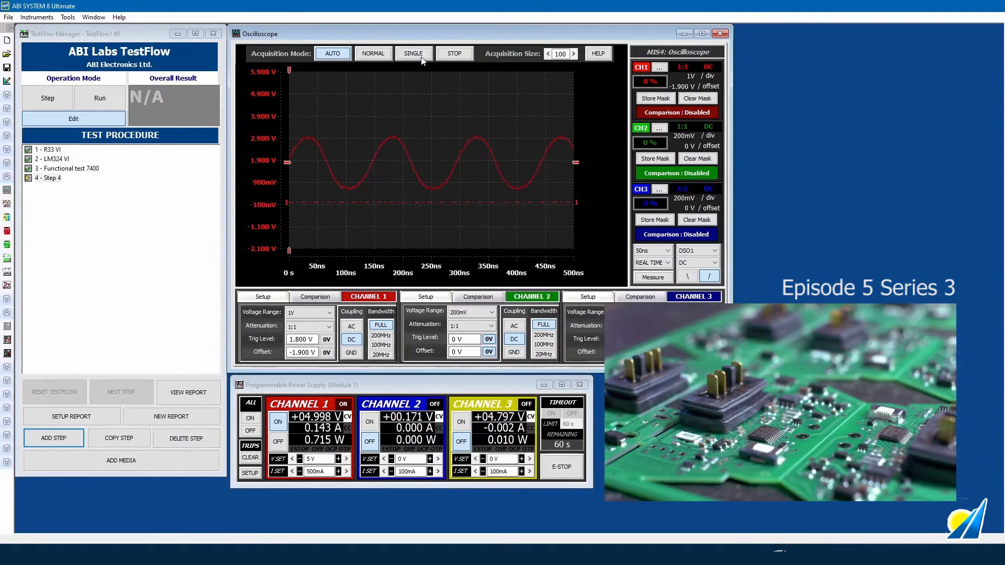
click(655, 98)
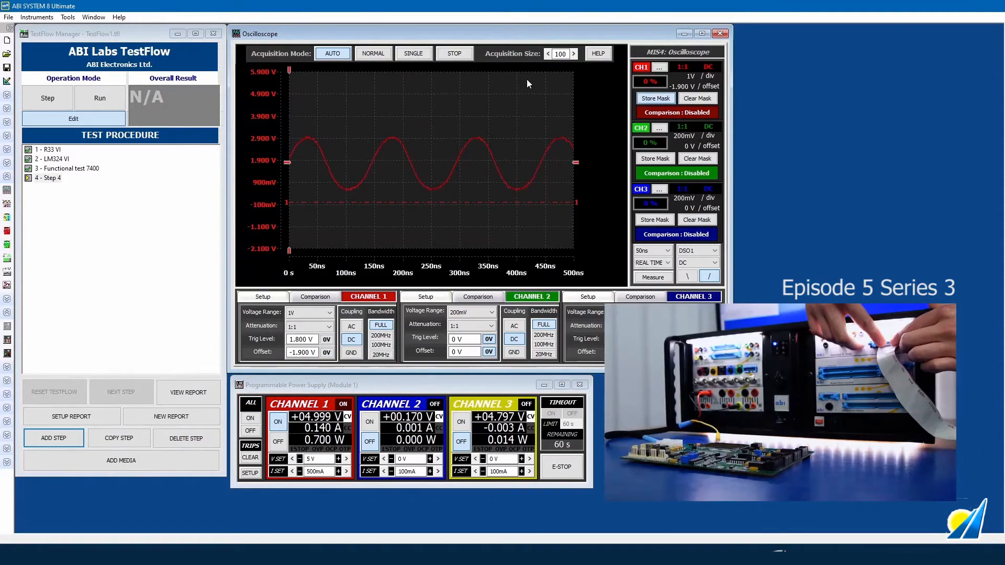
click(677, 112)
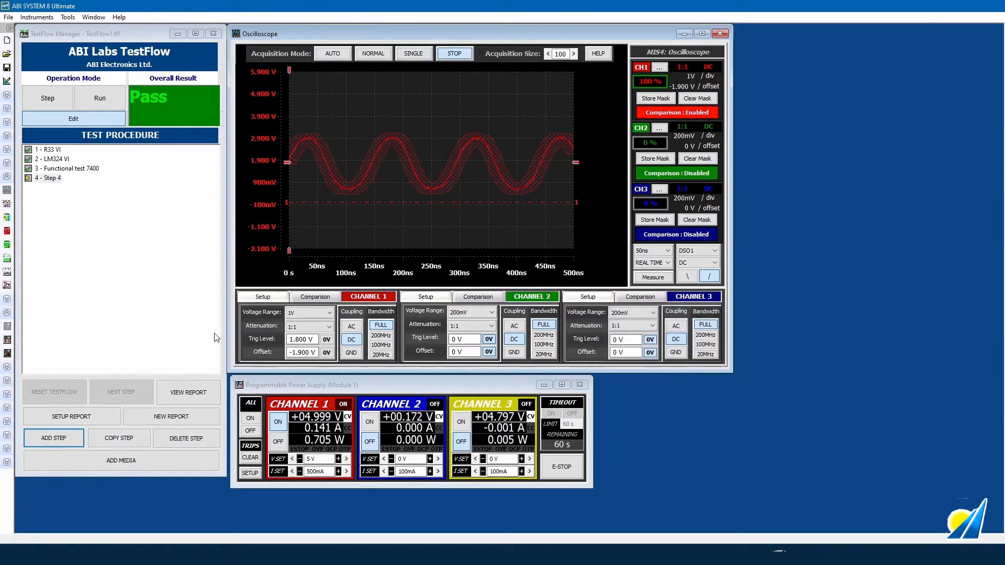
click(119, 419)
drag(121, 56, 248, 55)
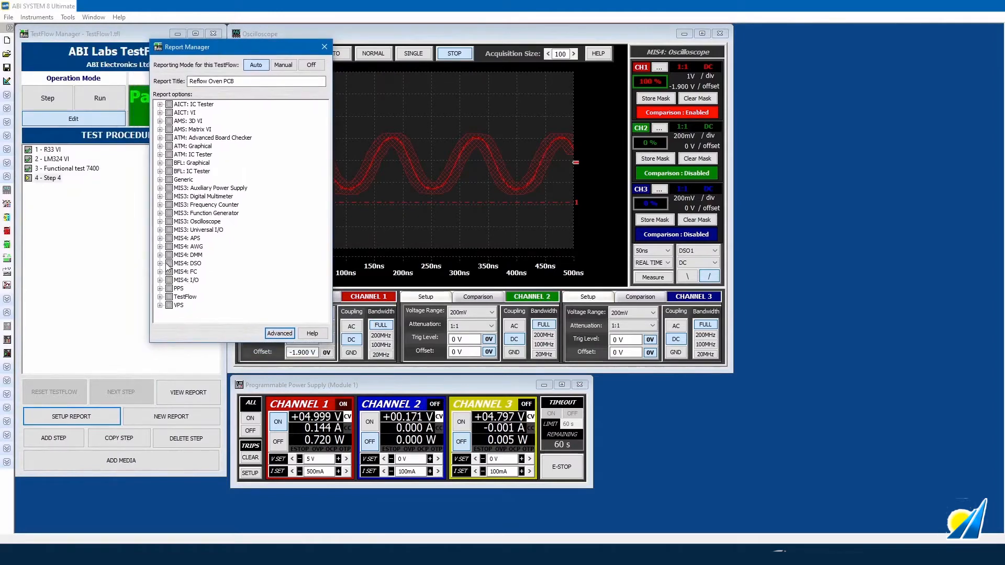
- Report DSO channel 1 amplitude, frequency, period and all TestFlow results
click(160, 263)
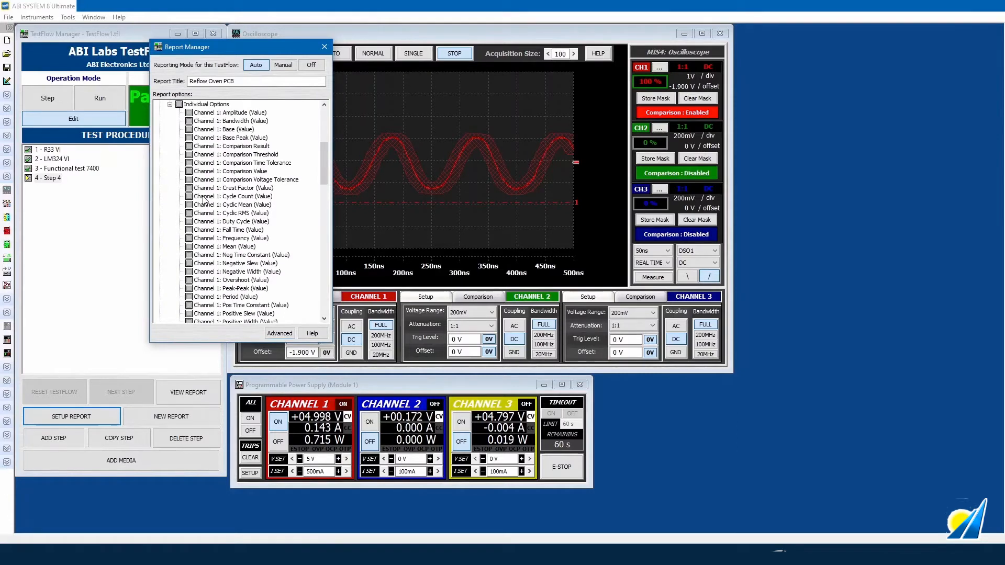
click(188, 114)
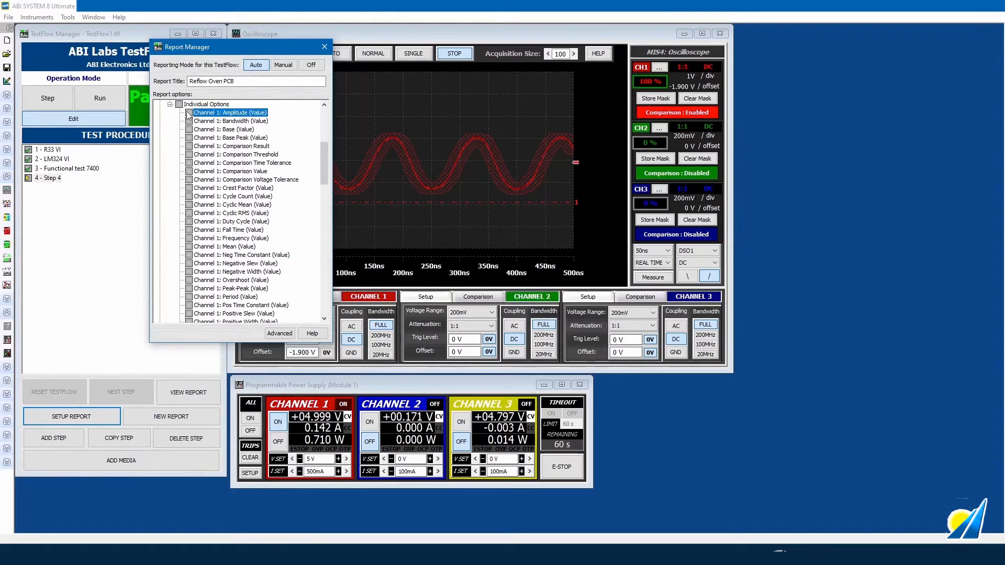
click(187, 239)
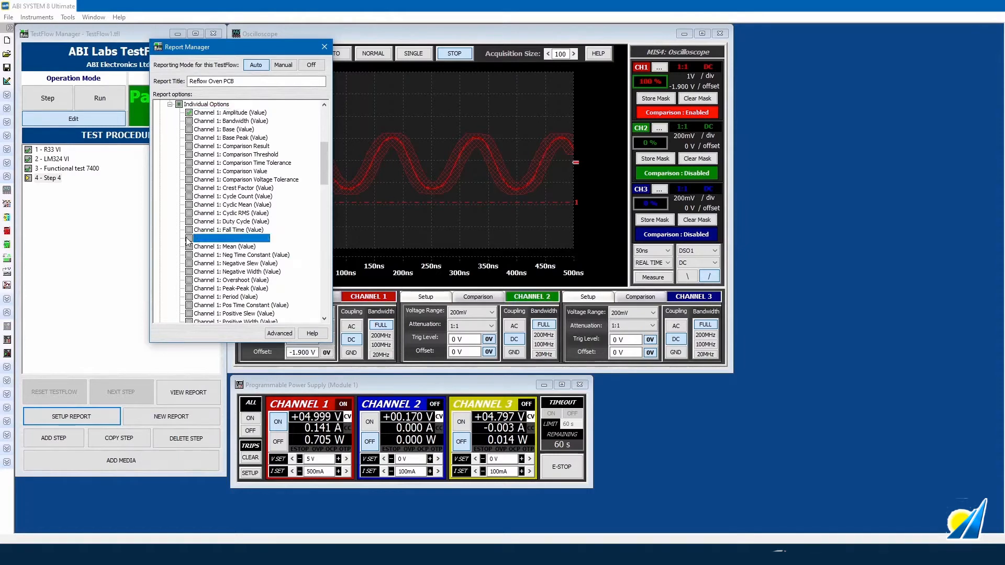
click(188, 297)
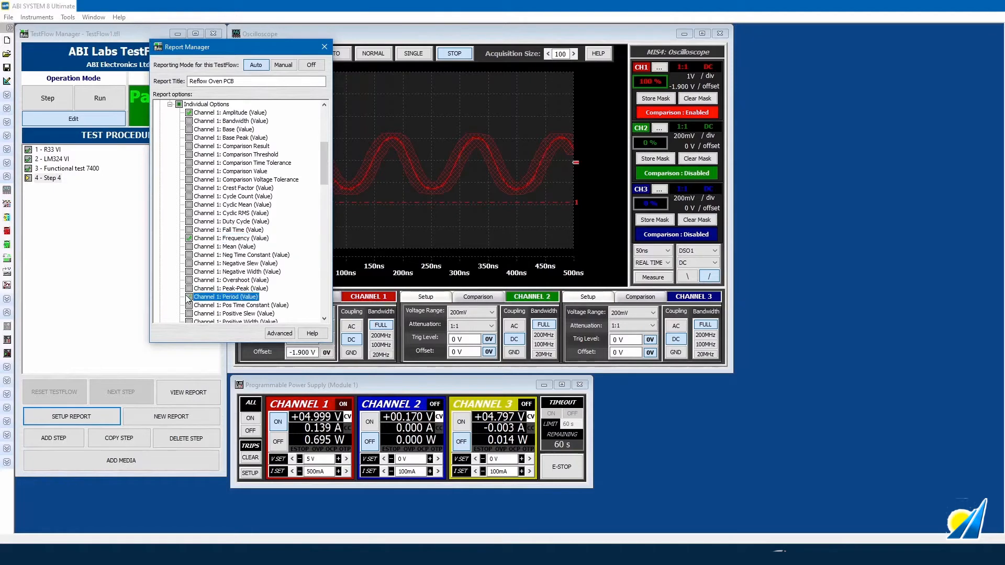
click(170, 105)
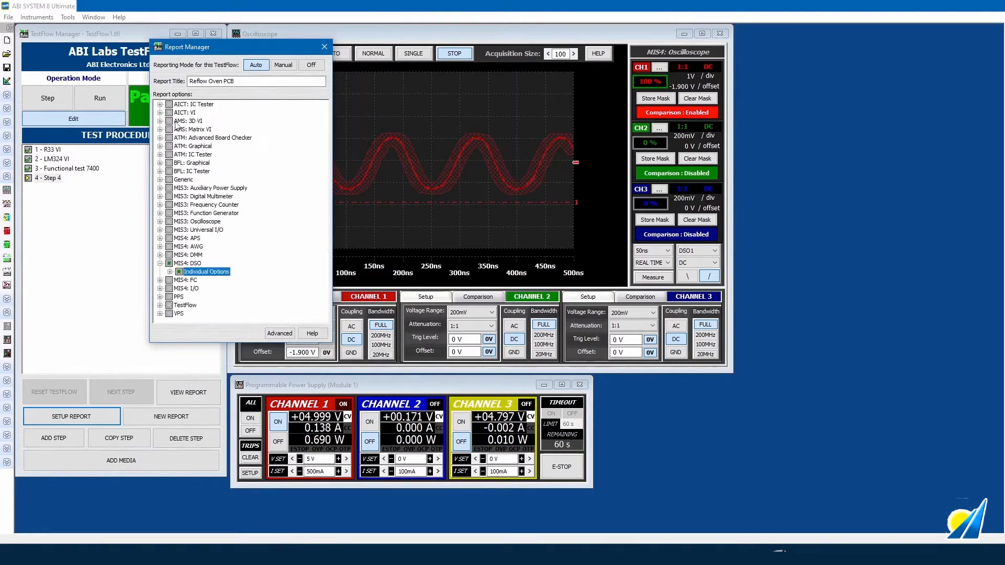
click(160, 306)
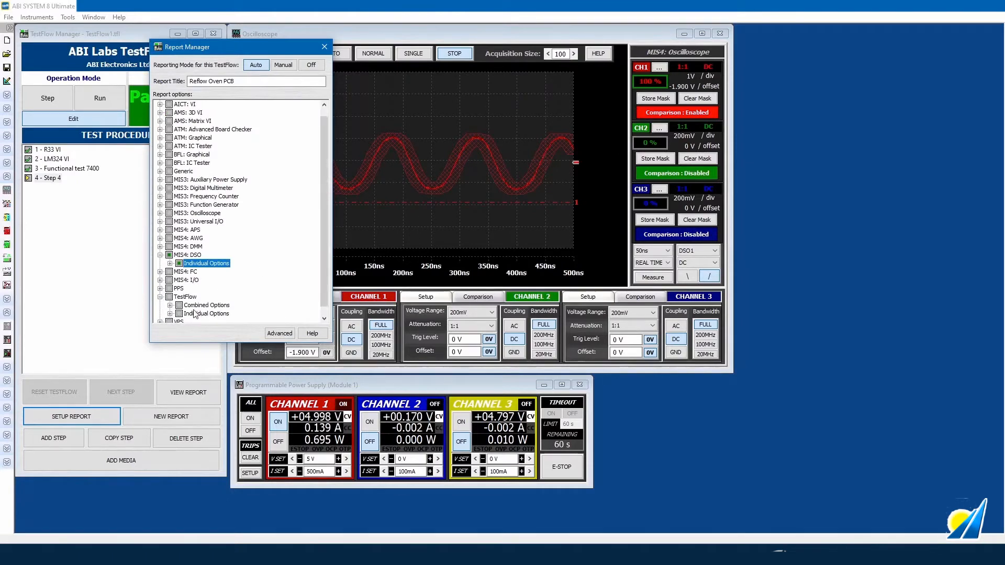
click(170, 297)
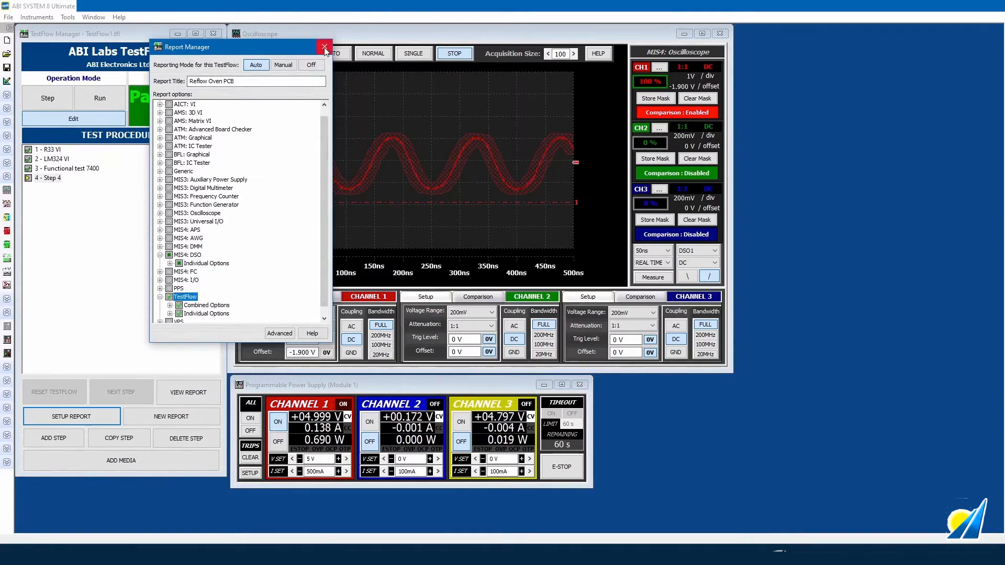
click(324, 47)
- Rename step 4 to 'PIC CLK Signal'
click(56, 180)
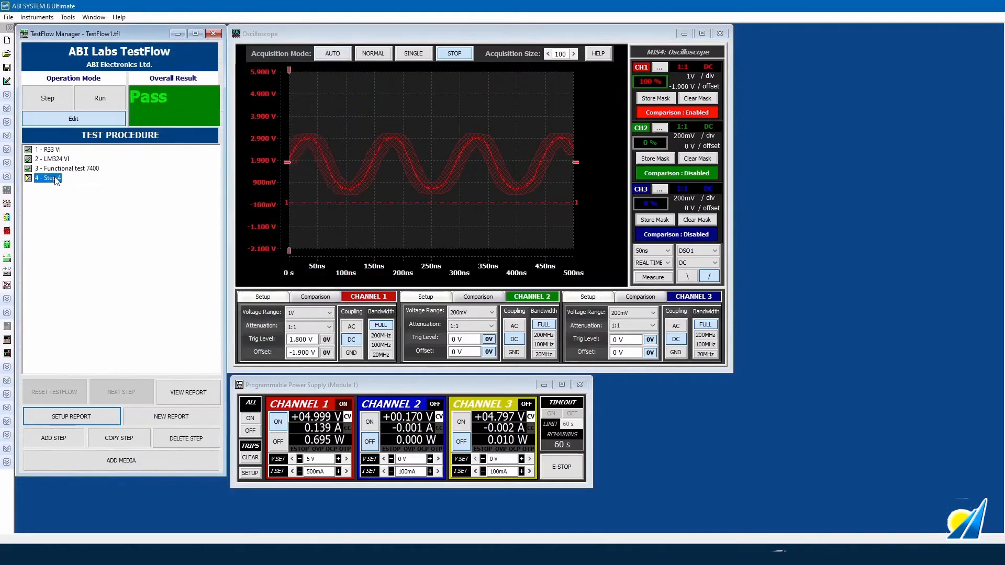
click(56, 178)
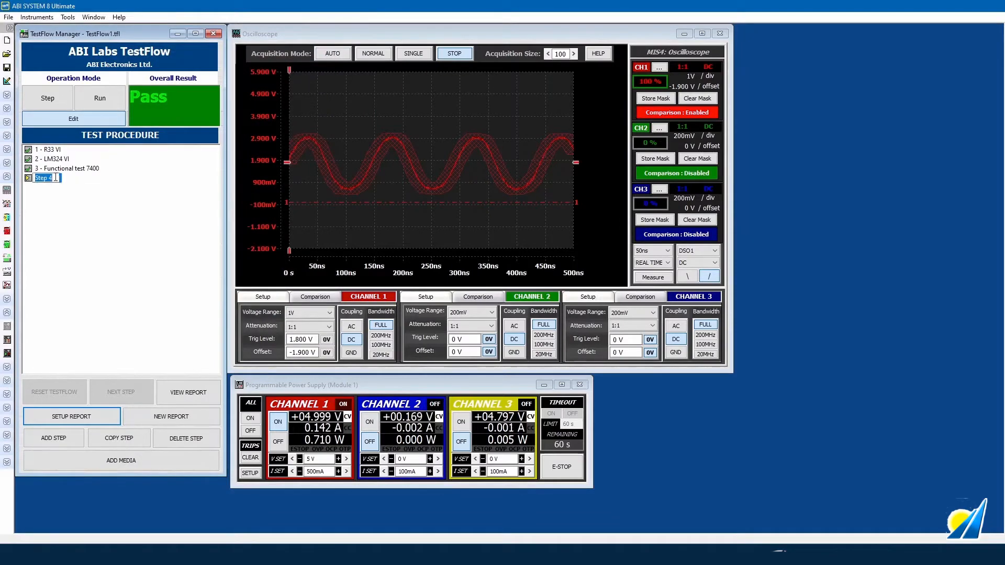
text(PIC CLK Signal)
- Start a new report test.htm, overwriting the old one, and switch TestFlow to Step mode
key(Return)
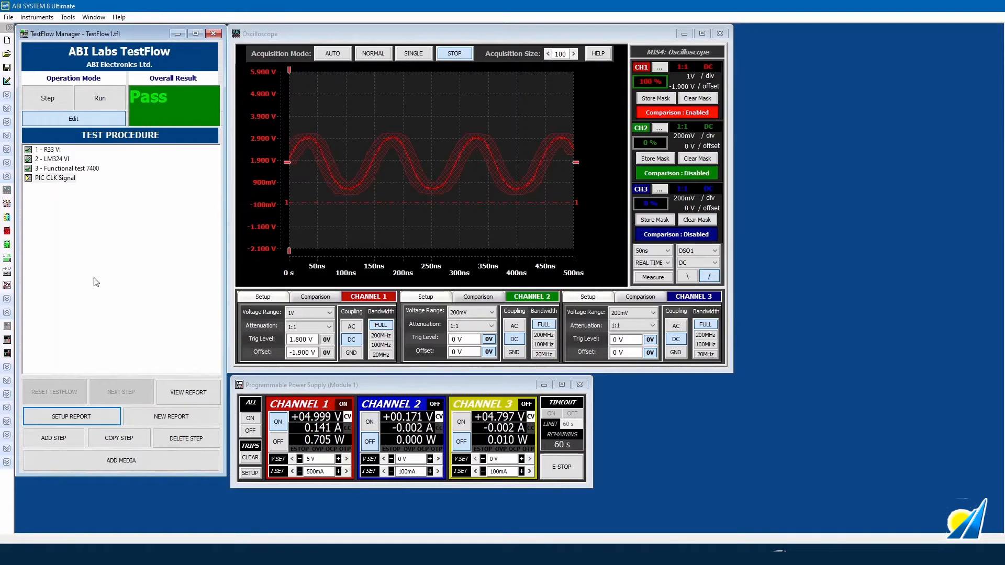
click(171, 417)
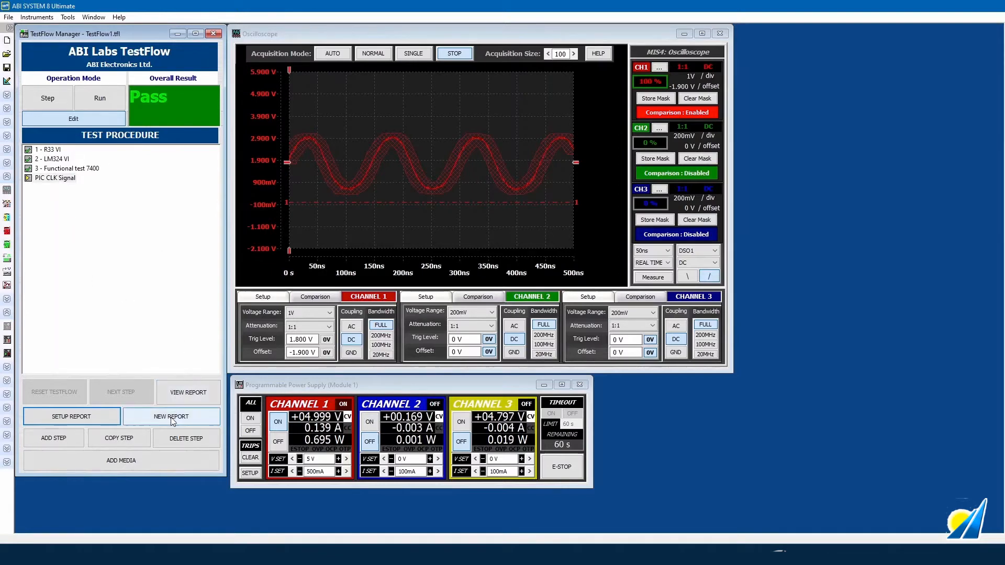
text(test)
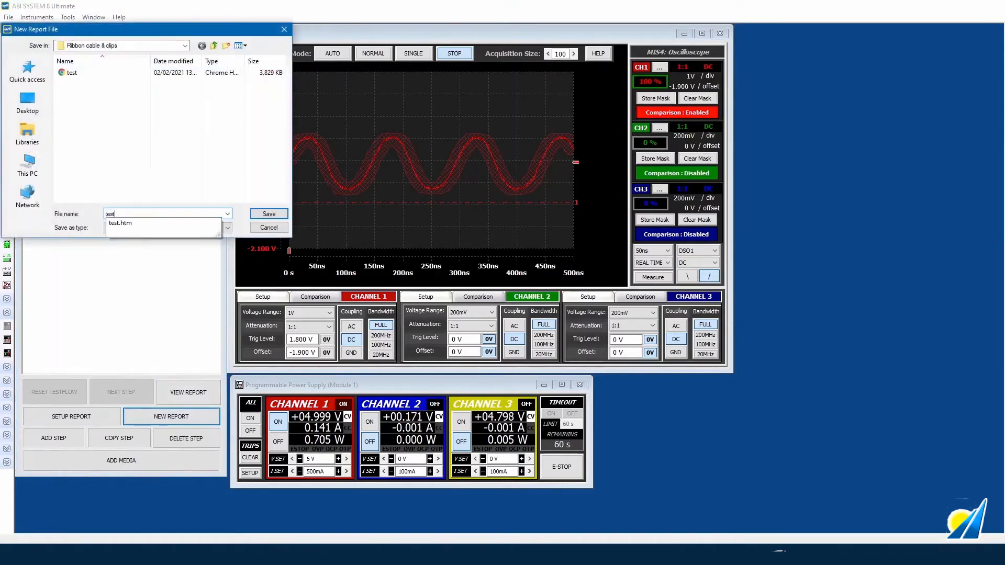
key(Return)
key(Left)
key(Return)
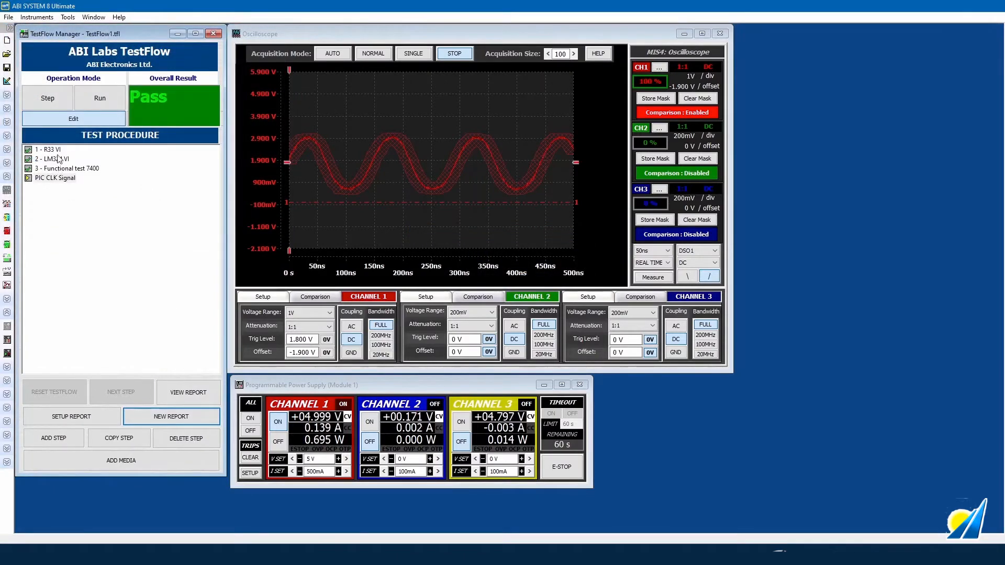
click(58, 102)
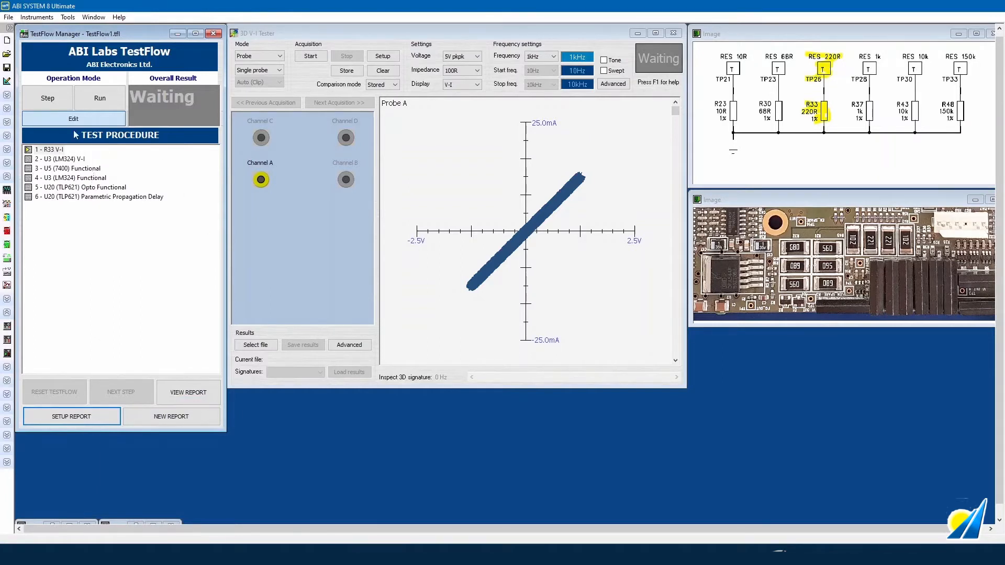
- Open Report Manager for the six-step TestFlow1.tfl
click(91, 414)
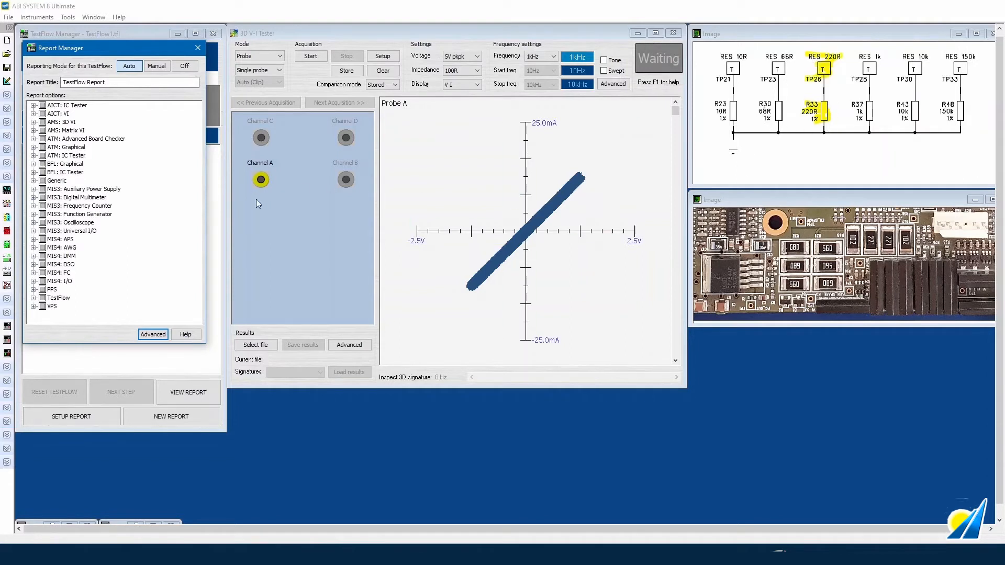
- Include AMS: 3D VI VI Data and Overall result in the report
click(33, 122)
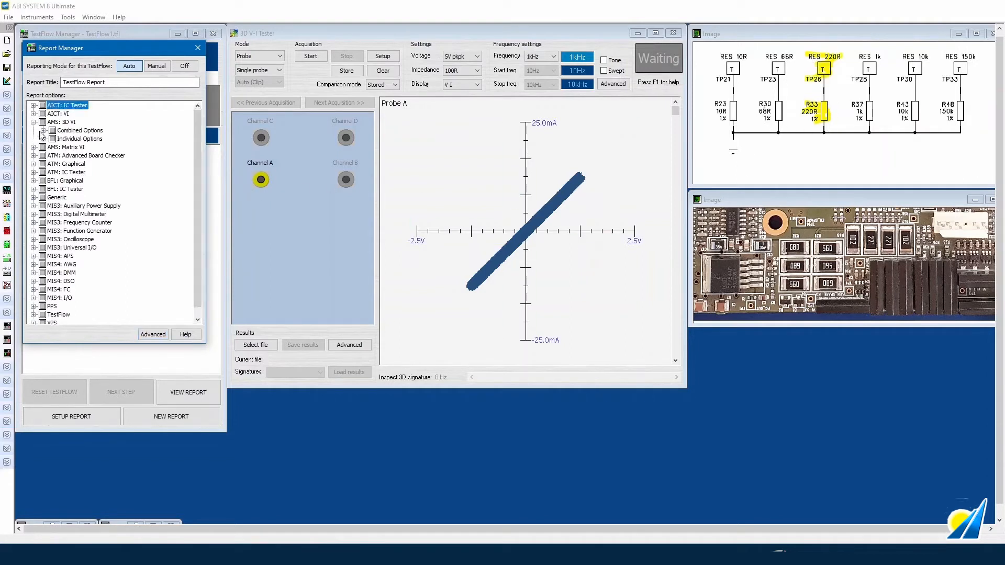
click(44, 130)
click(44, 147)
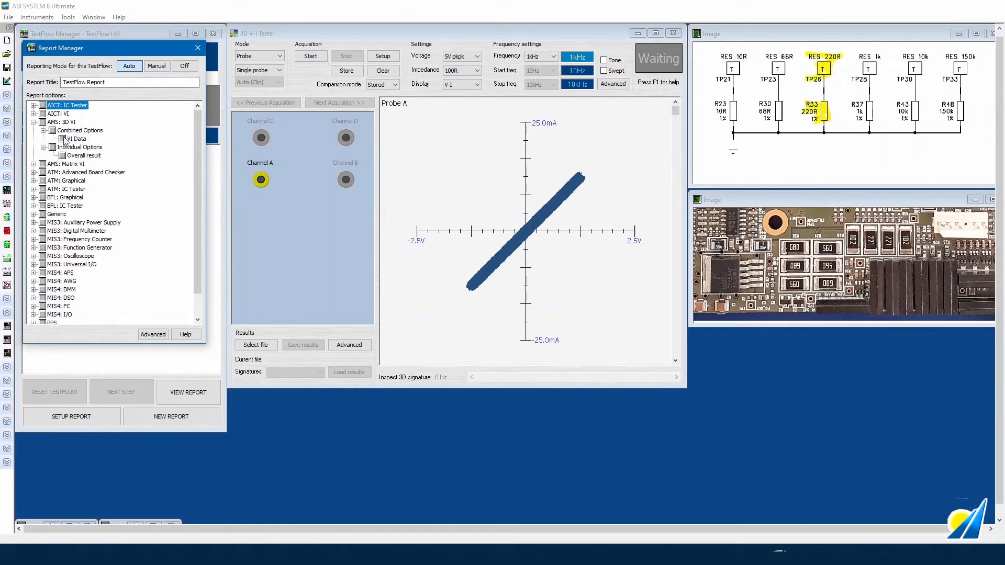
click(62, 139)
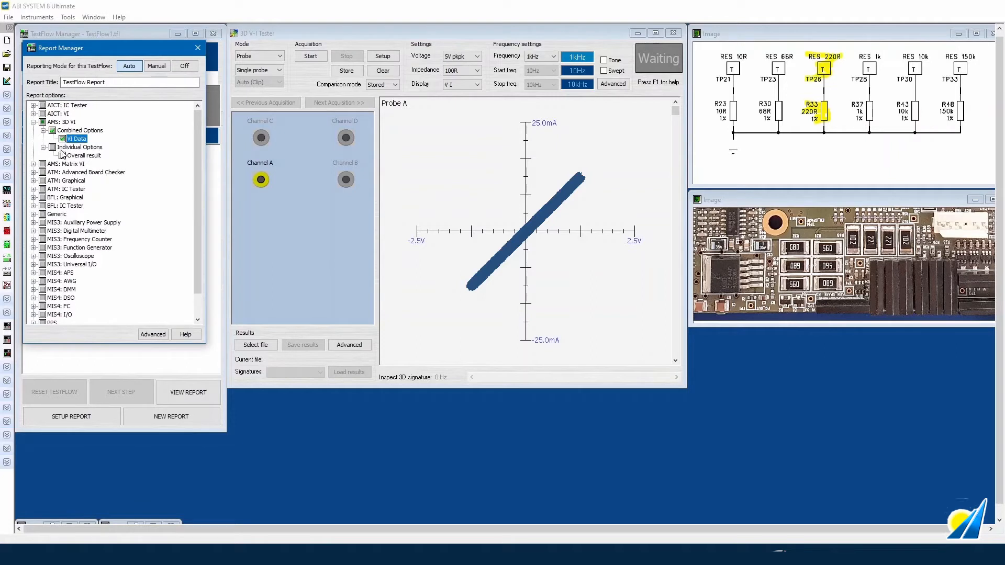
click(63, 155)
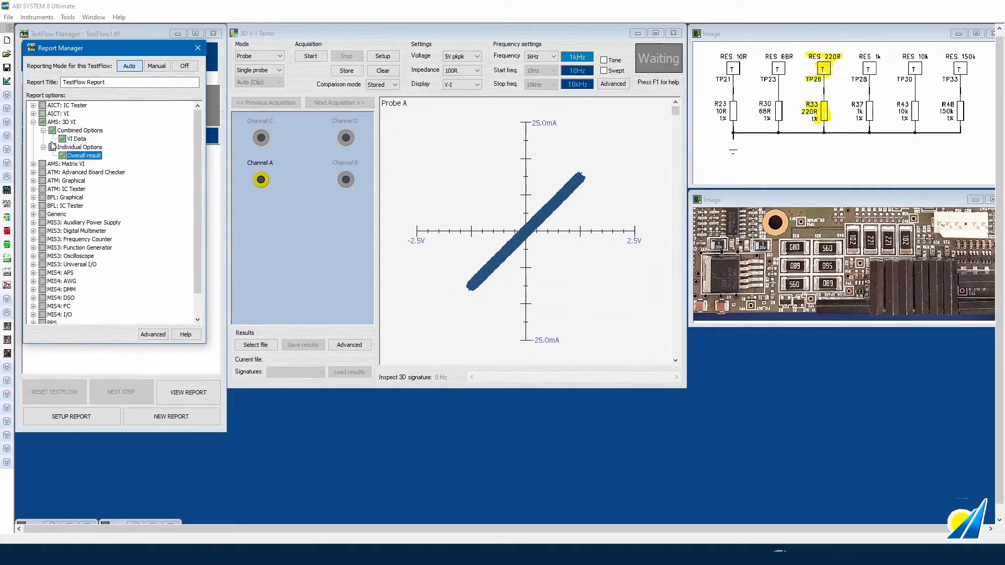
click(33, 122)
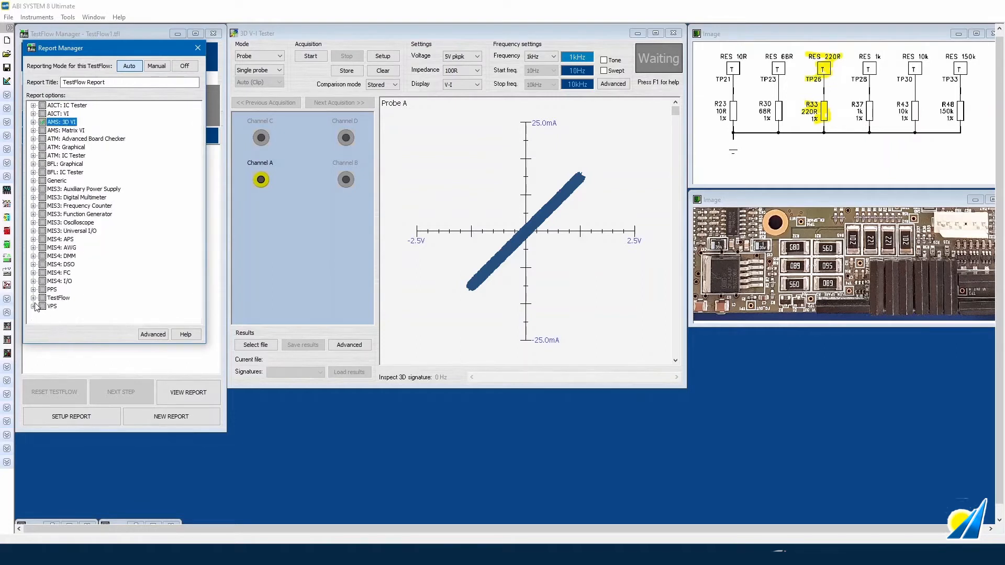
- Add TestFlow Capture Open Instruments to the report and close the setup
click(33, 297)
click(44, 307)
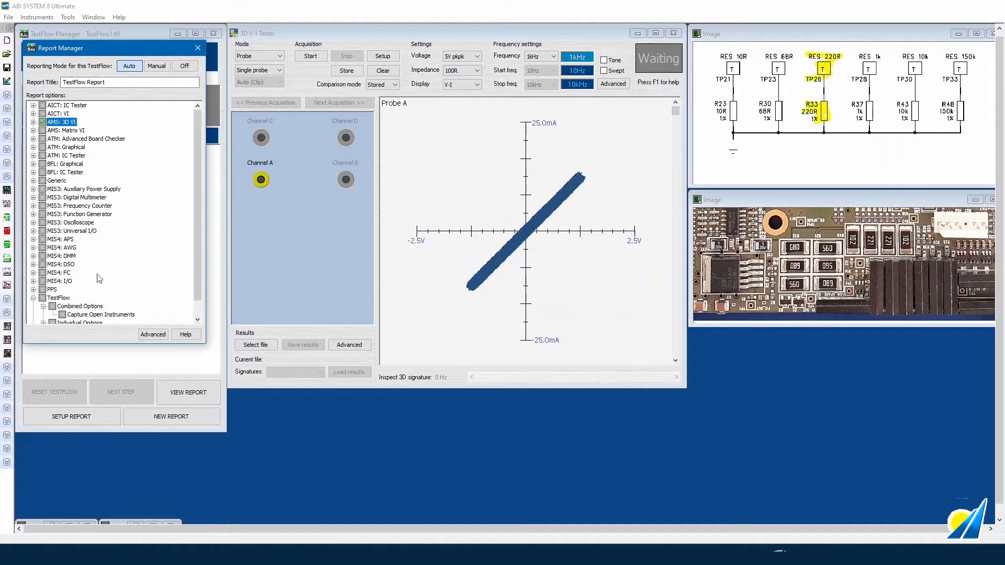
scroll(98, 289, down, 1)
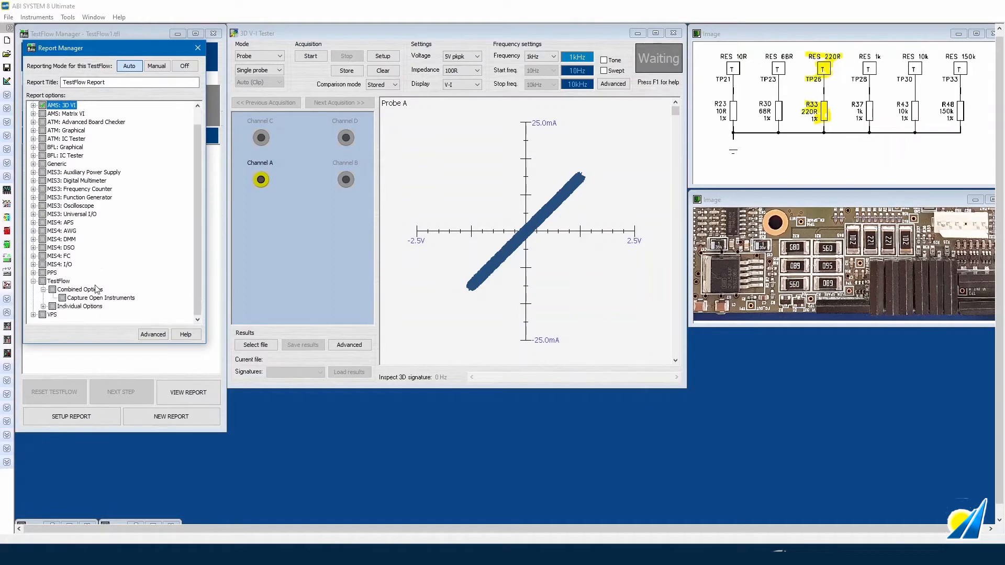
click(62, 298)
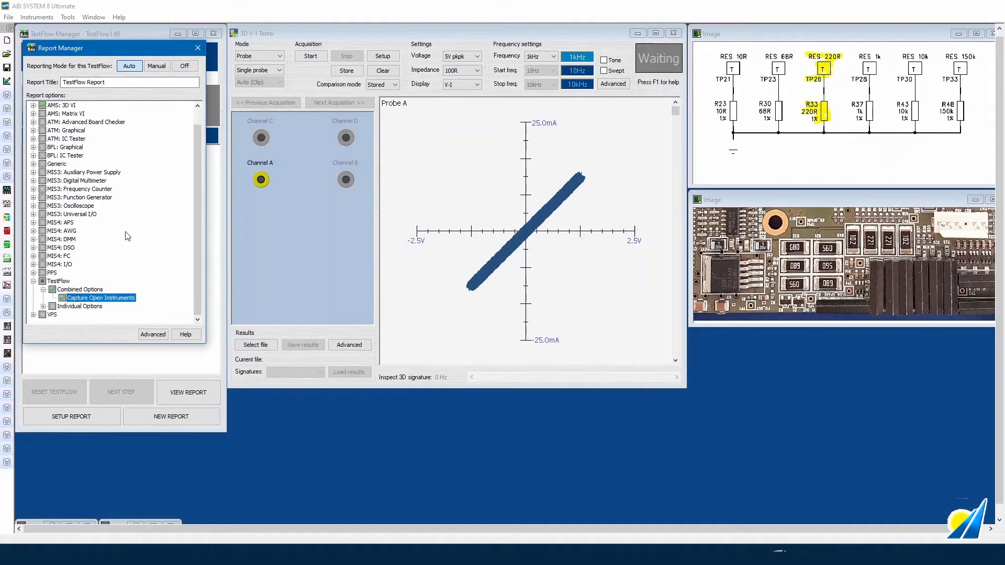
click(198, 48)
- Load step 2, U3 (LM324) V-I, and report all 3D VI and TestFlow combined options
double_click(77, 162)
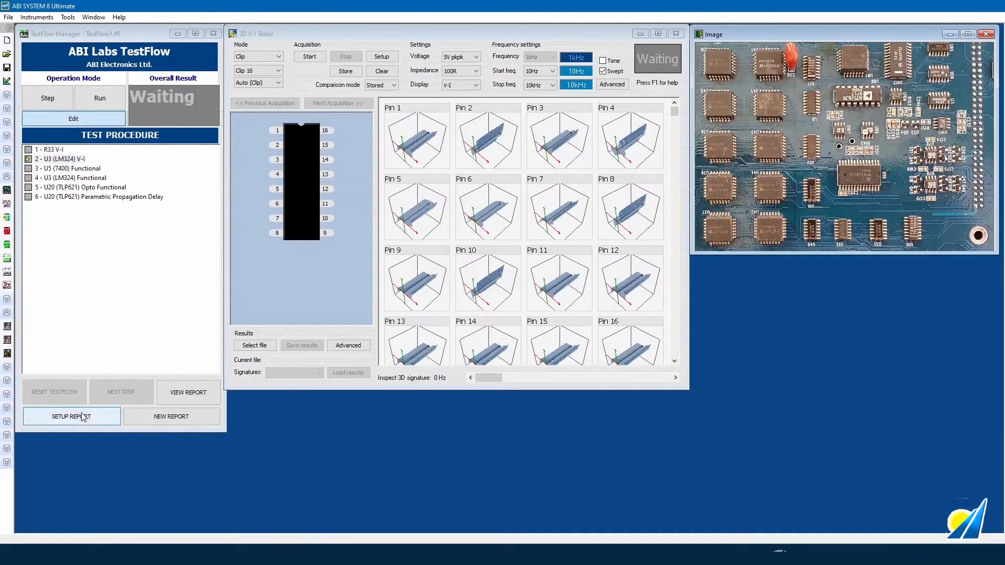
click(83, 417)
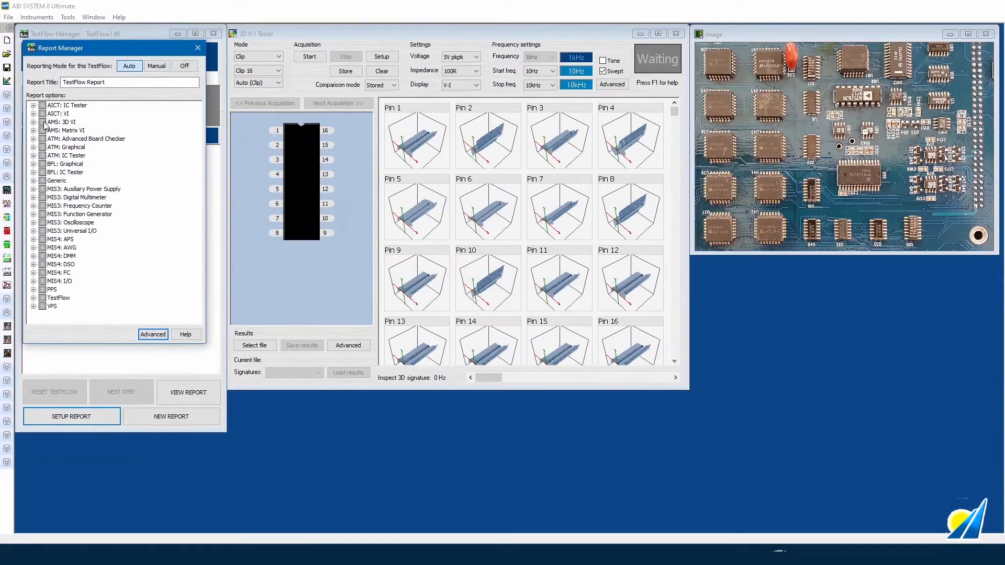
click(43, 122)
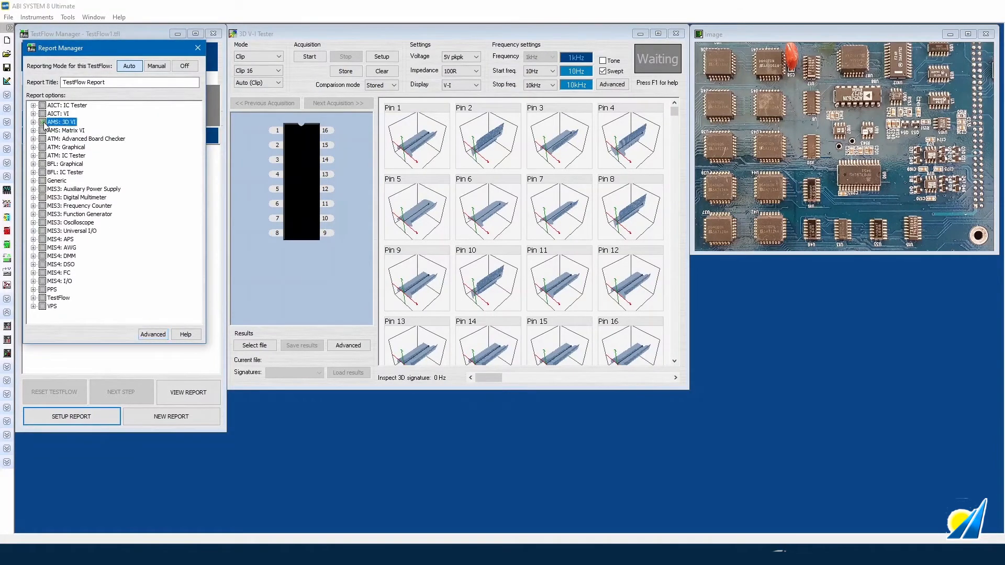
click(33, 297)
click(52, 309)
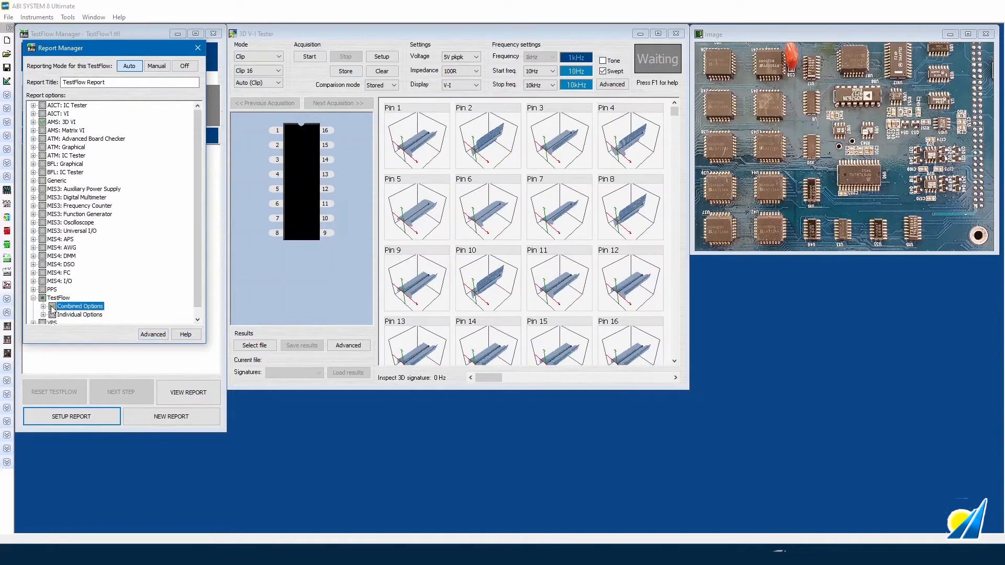
click(198, 47)
- Load step 3, U5 (7400) Functional, and report all IC tester combined data plus the part number
double_click(89, 172)
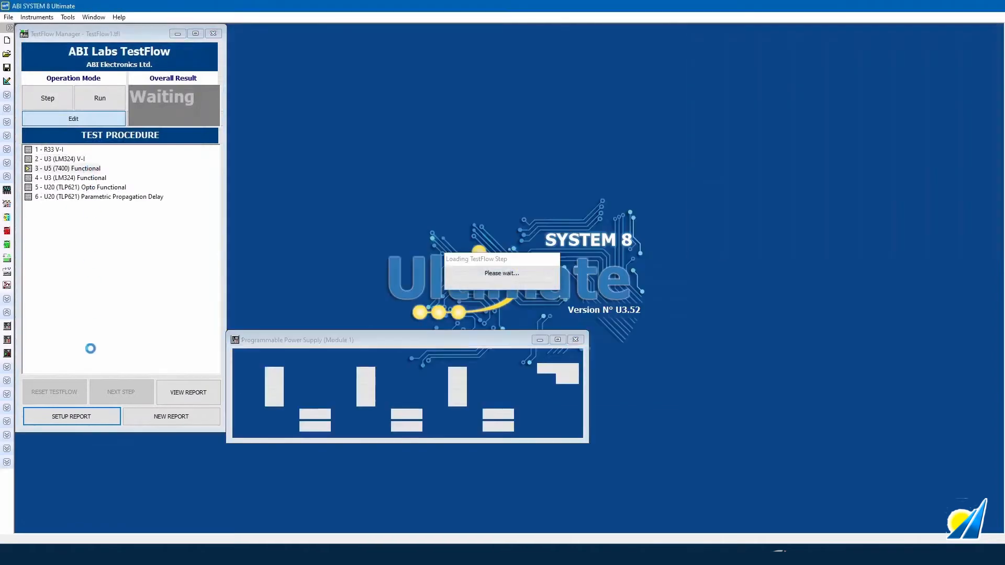
click(93, 416)
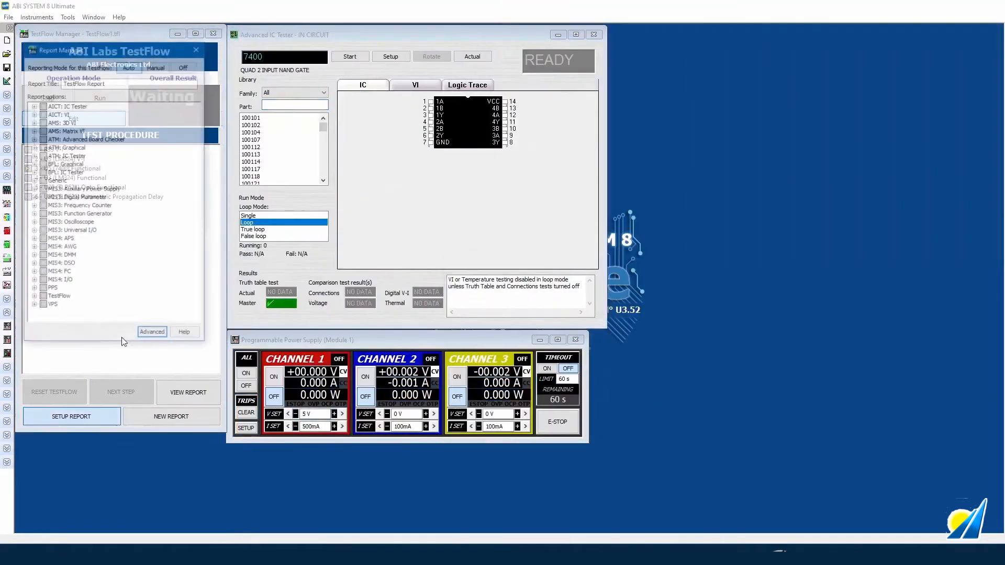
click(33, 156)
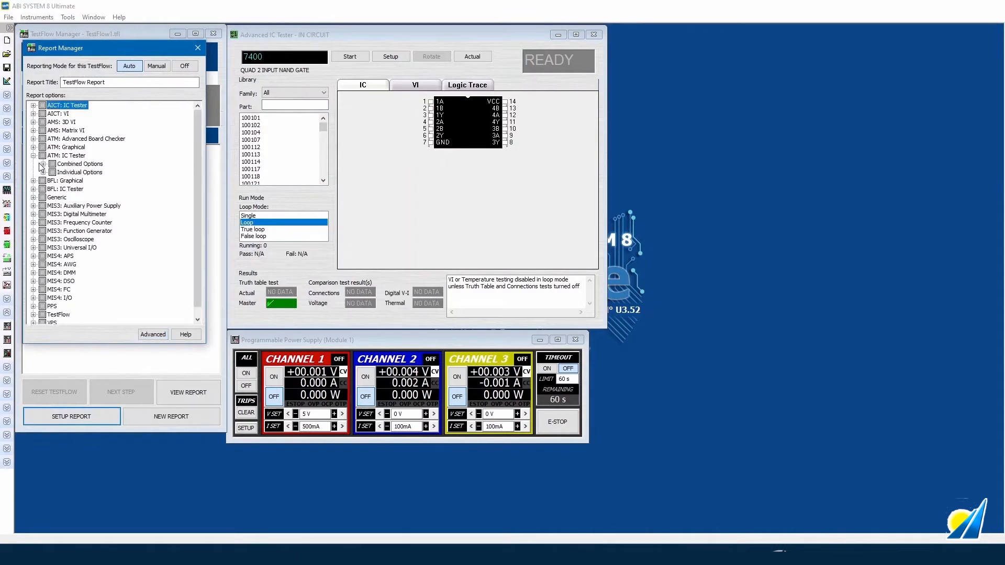
click(43, 164)
click(43, 206)
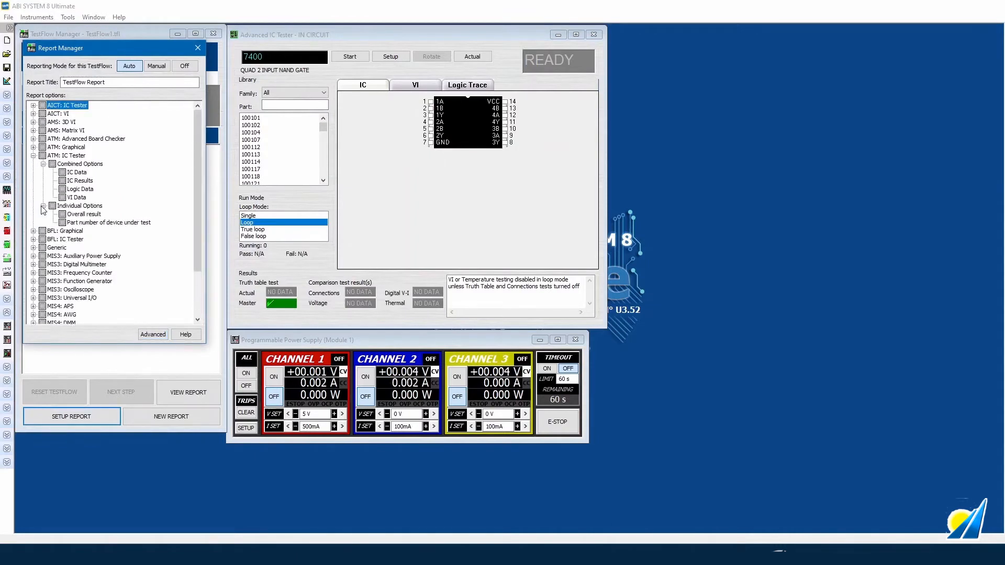
click(53, 164)
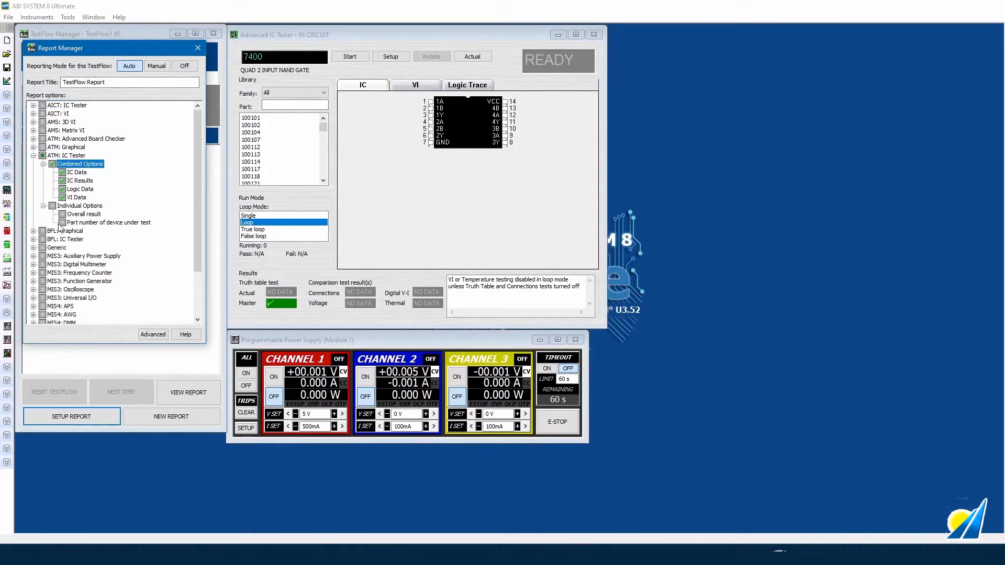
click(63, 223)
click(63, 224)
- Include the PPS power-supply Channel Data in the step's report
scroll(70, 235, down, 3)
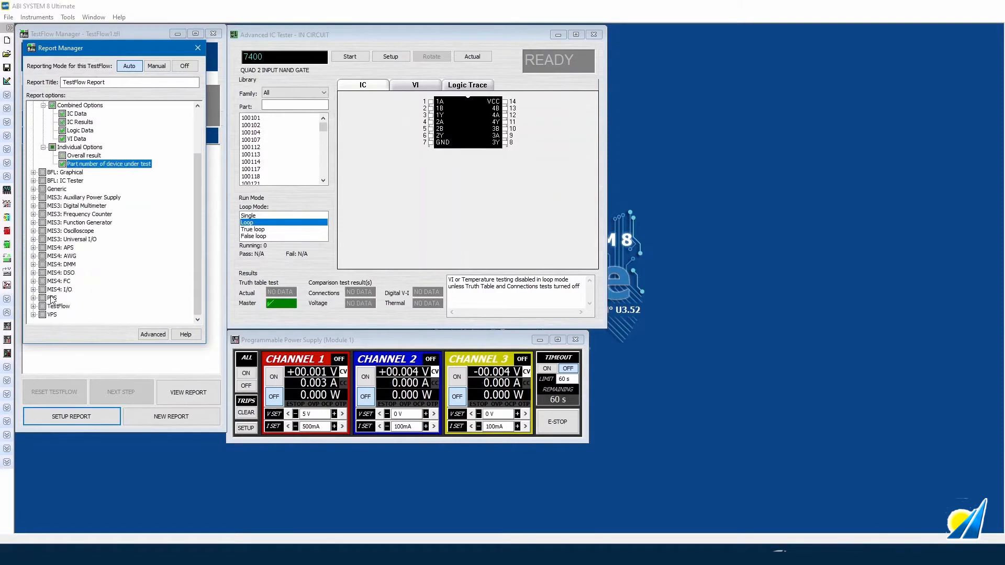
click(33, 298)
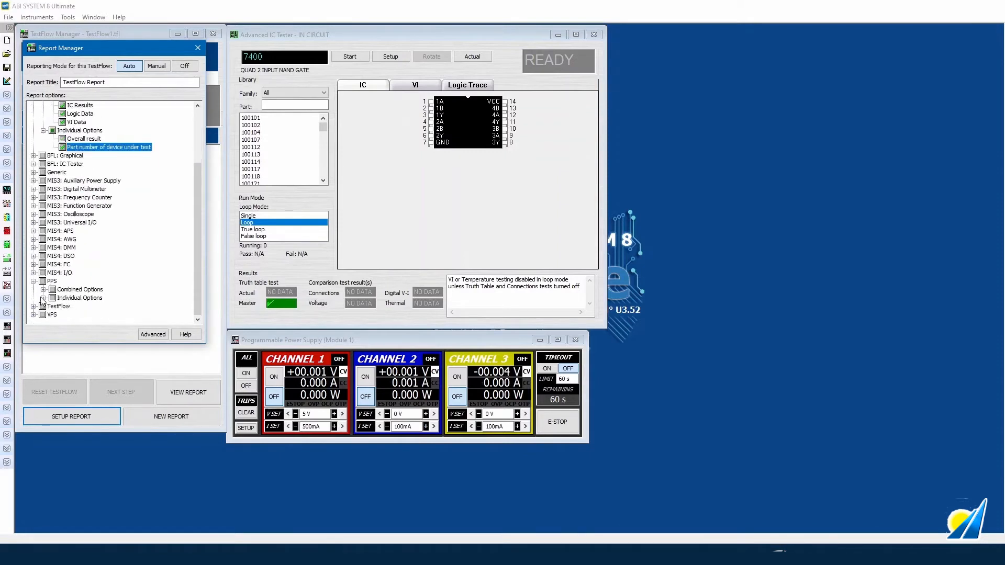
click(43, 290)
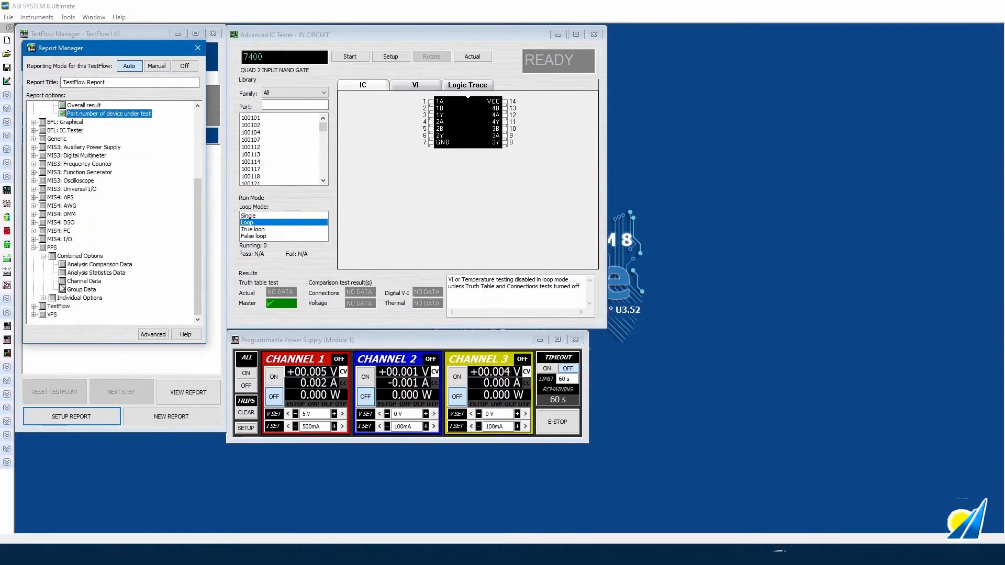
click(64, 283)
click(64, 282)
- Add the TestFlow measurement result to the report, close setup, and load step 4, U3 (LM324)
click(33, 307)
click(44, 308)
click(62, 315)
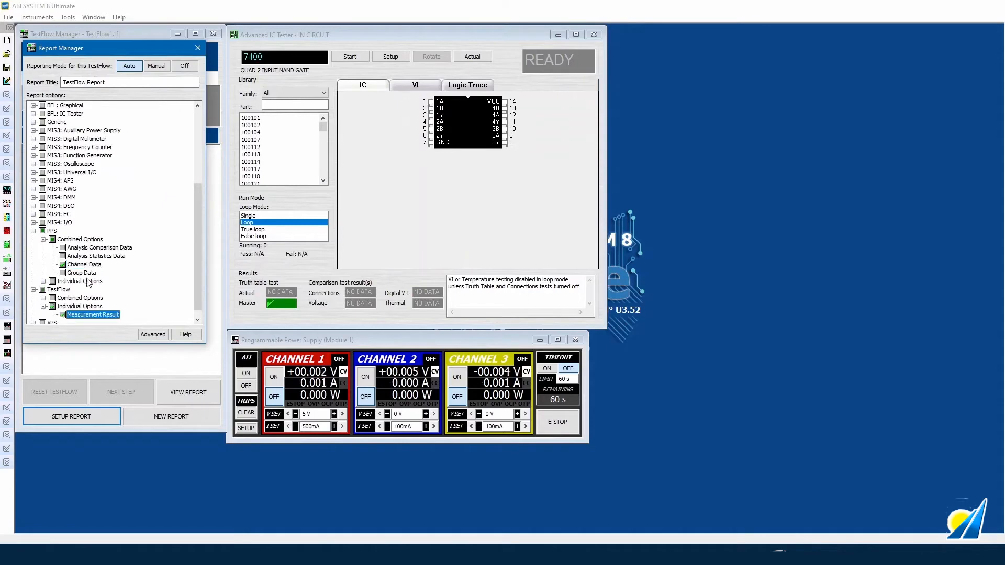
click(198, 47)
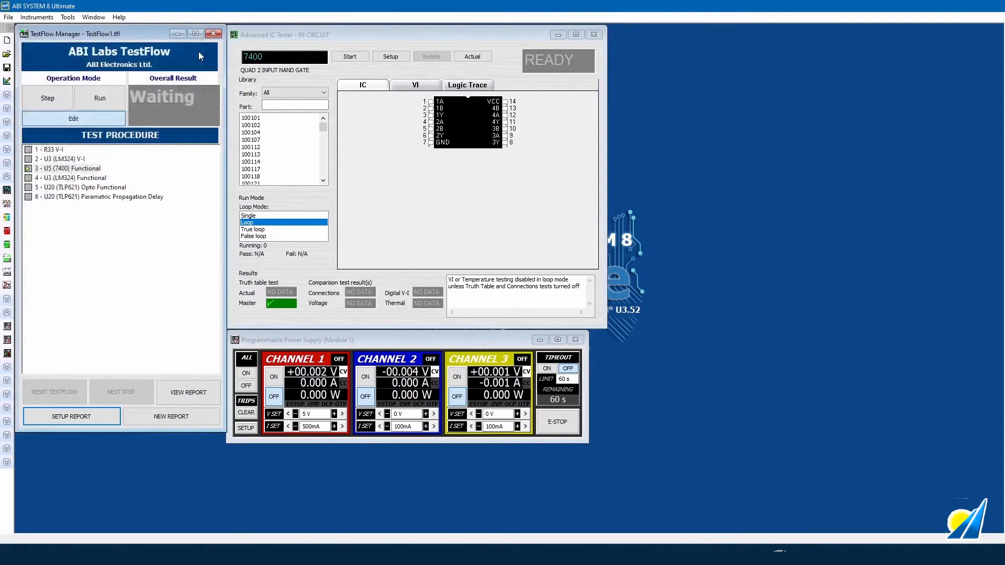
click(96, 179)
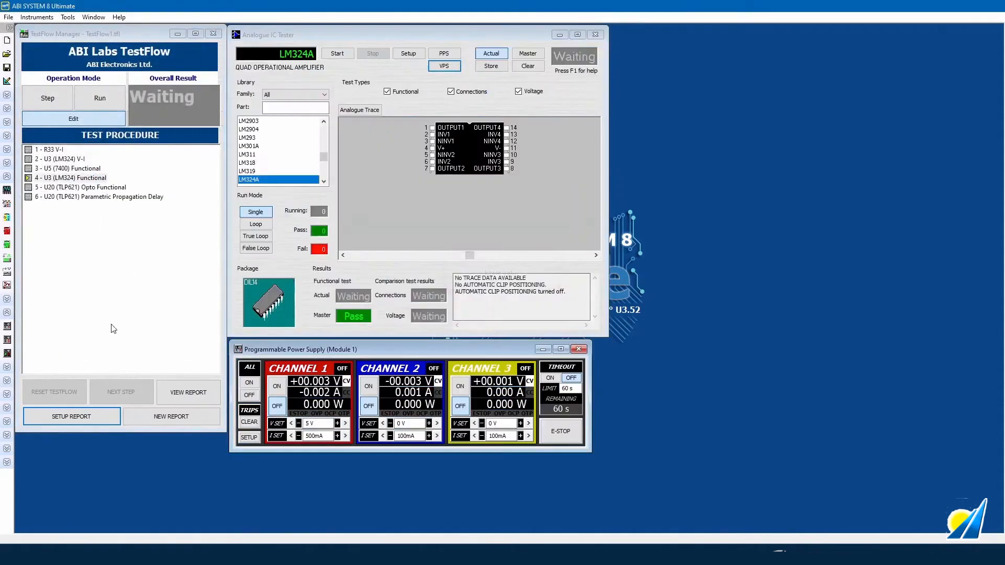
- Tick every AICT: IC Tester option in the U3 (LM324) step's report setup
click(95, 414)
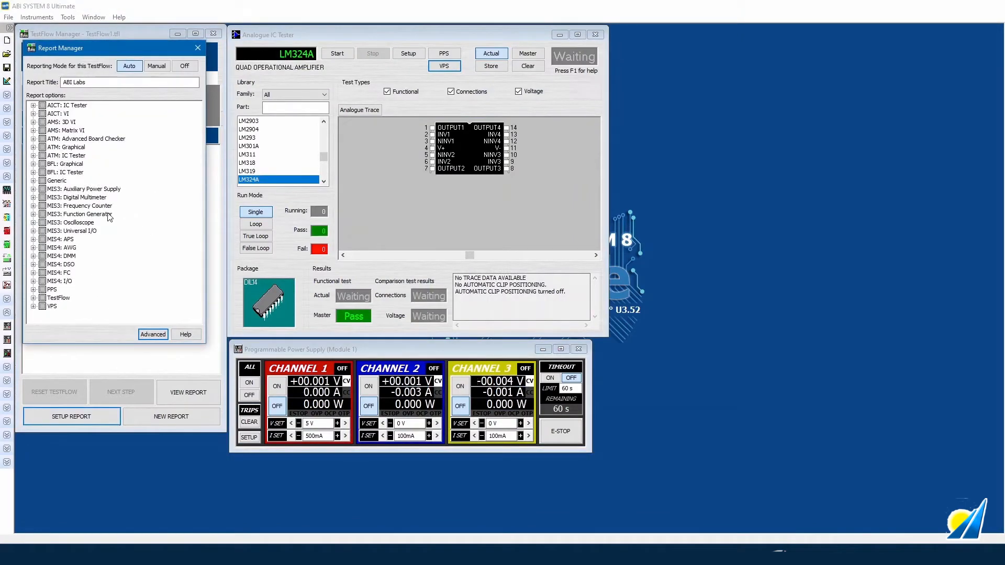
click(33, 105)
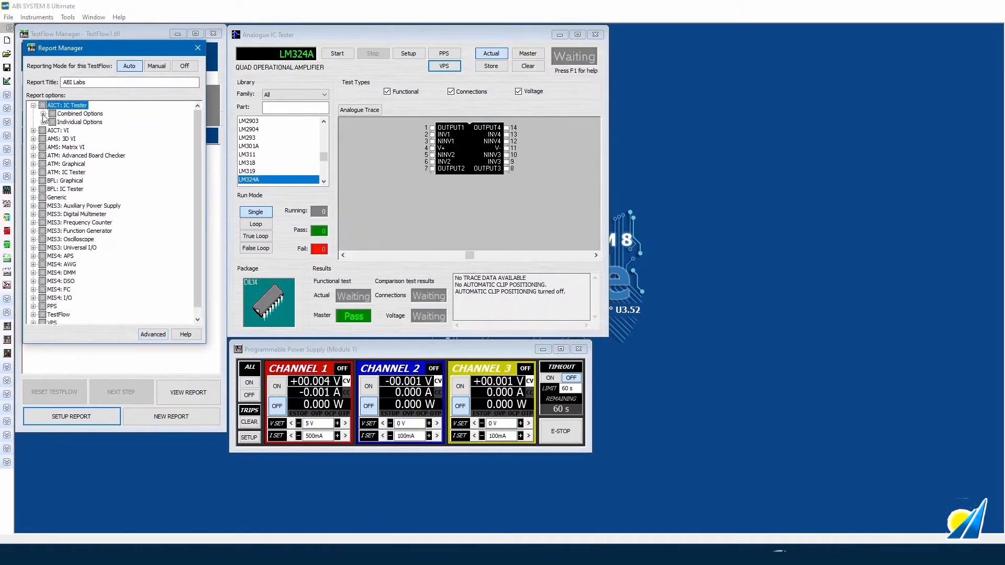
click(43, 113)
click(44, 147)
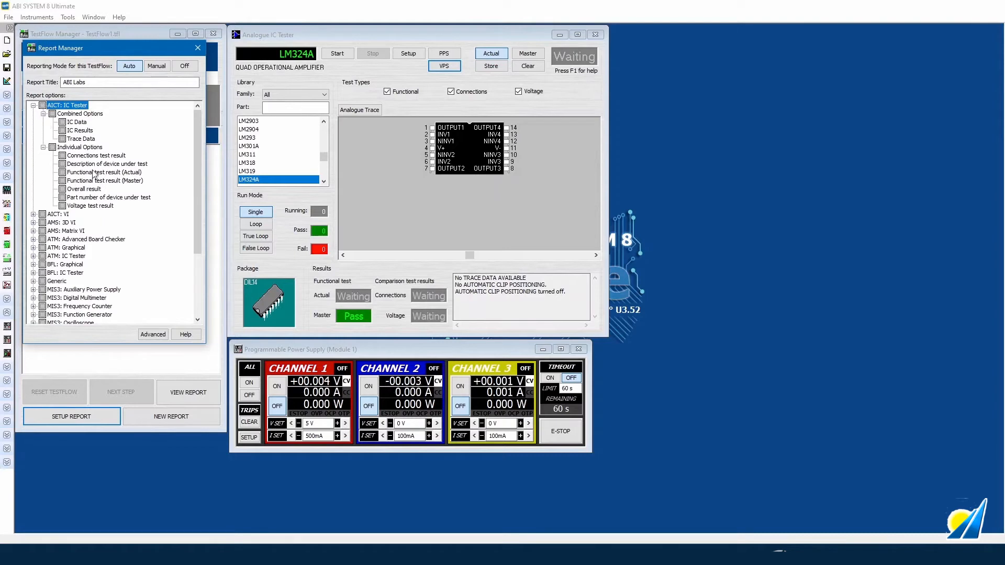
click(43, 106)
scroll(64, 222, down, 4)
- Select TestFlow Capture Open Instruments and close the Report Manager
click(33, 311)
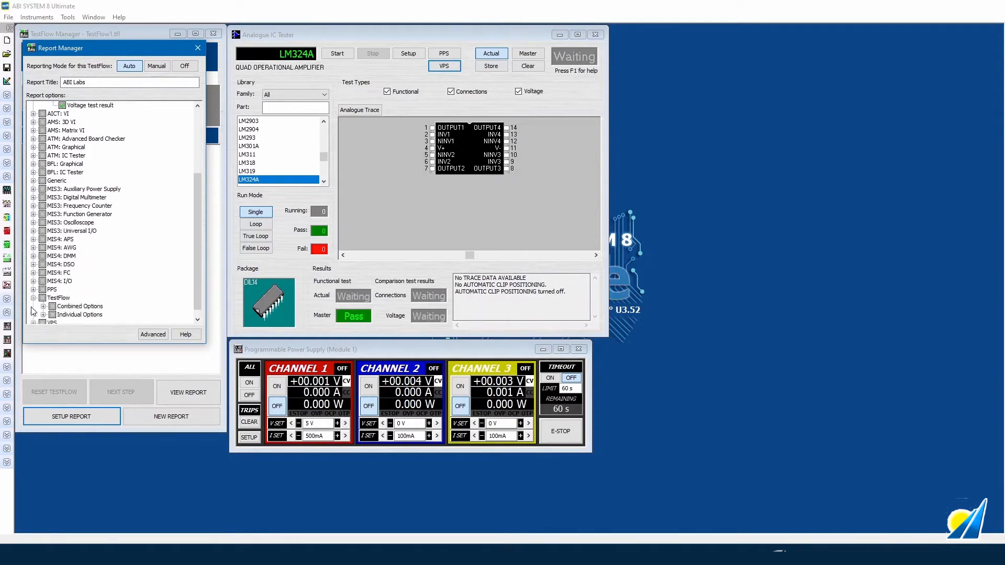
click(43, 306)
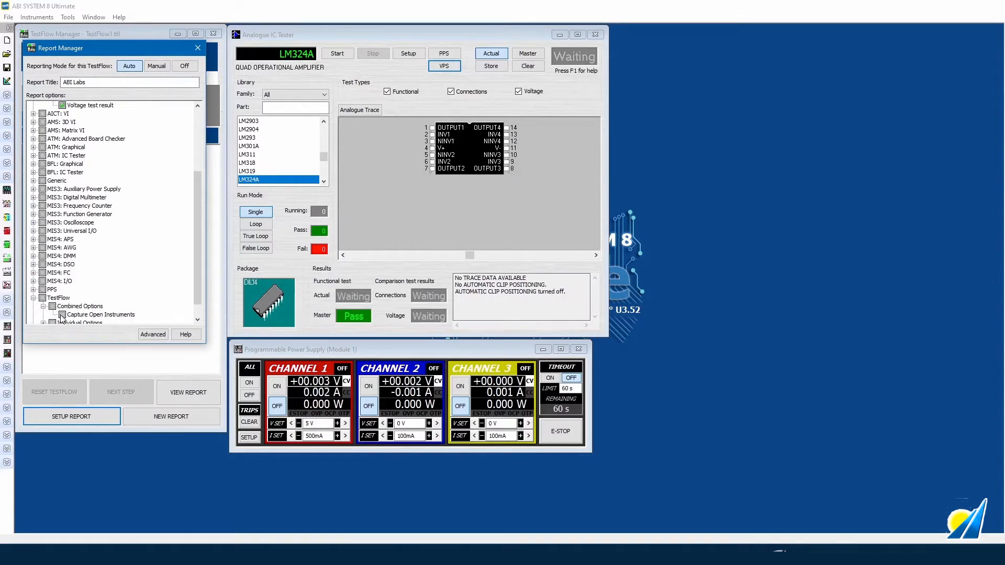
click(62, 316)
click(197, 48)
- Load step 5, U20 (TLP621) Opto Functional, and tick the AICT: IC Tester combined options for its report
double_click(102, 186)
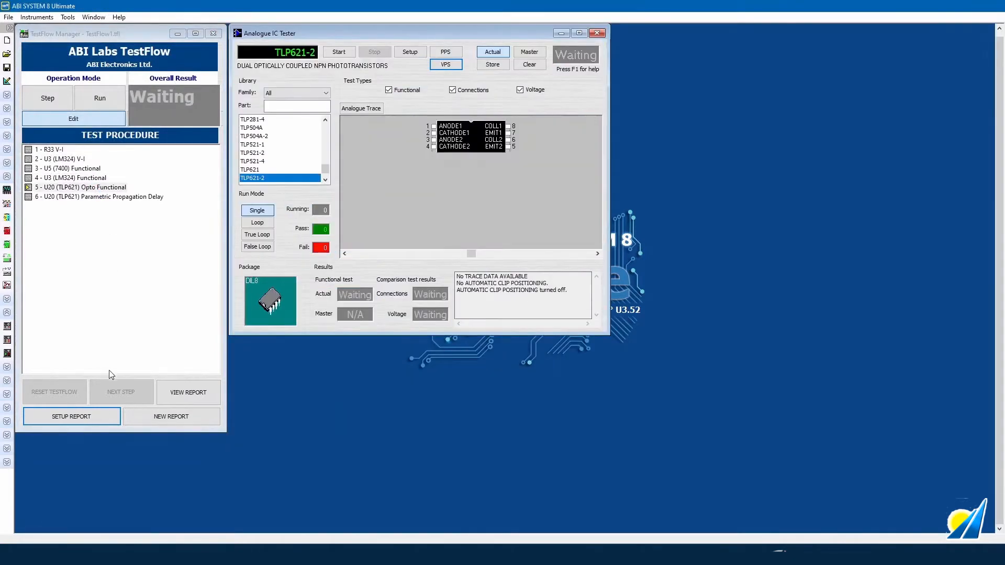
click(72, 416)
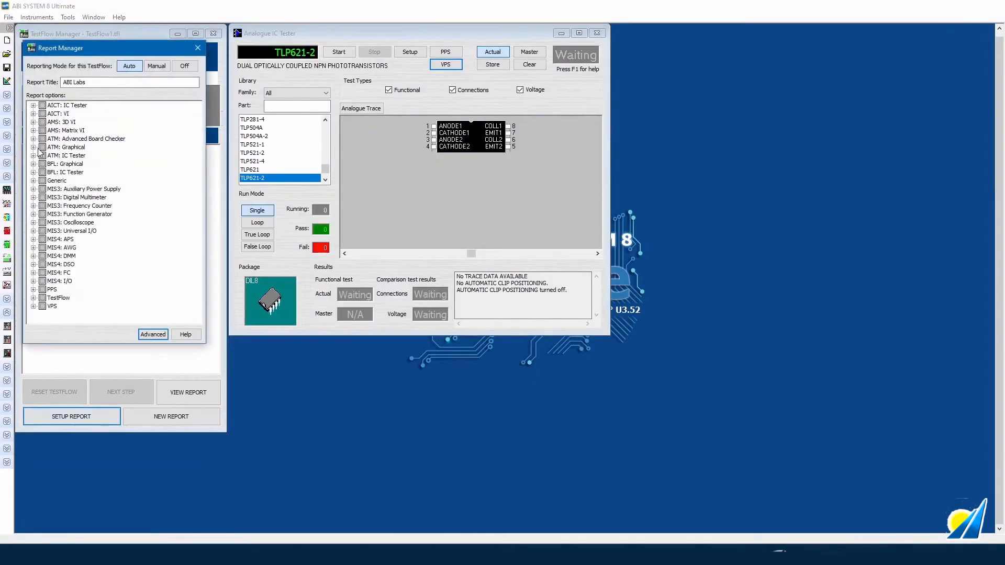
click(33, 106)
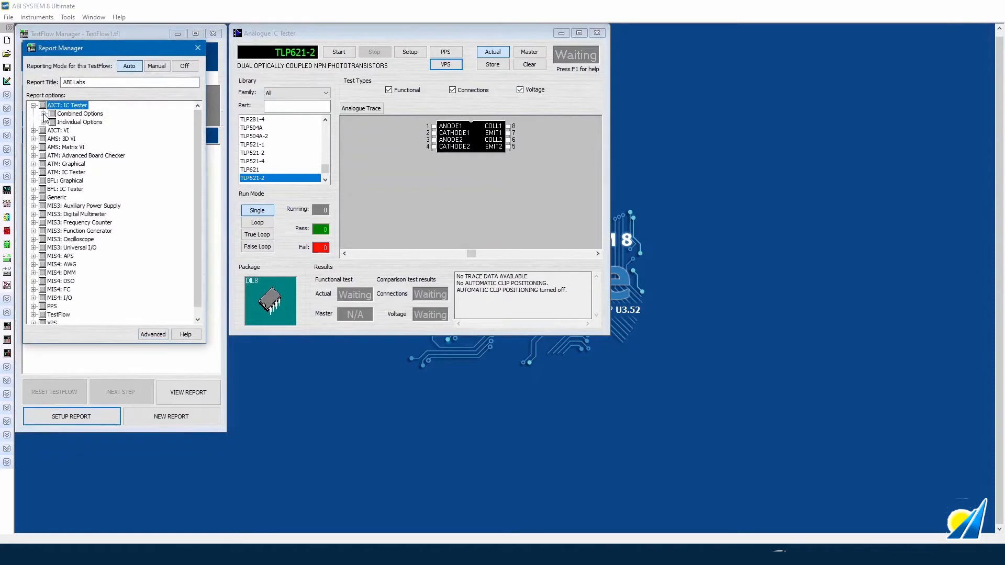
click(43, 114)
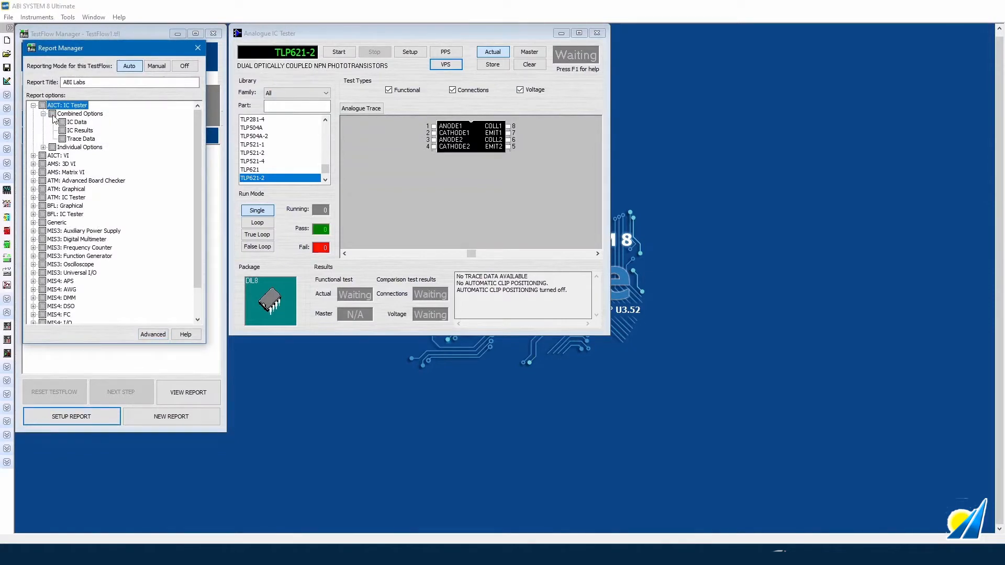
click(52, 114)
scroll(66, 318, down, 2)
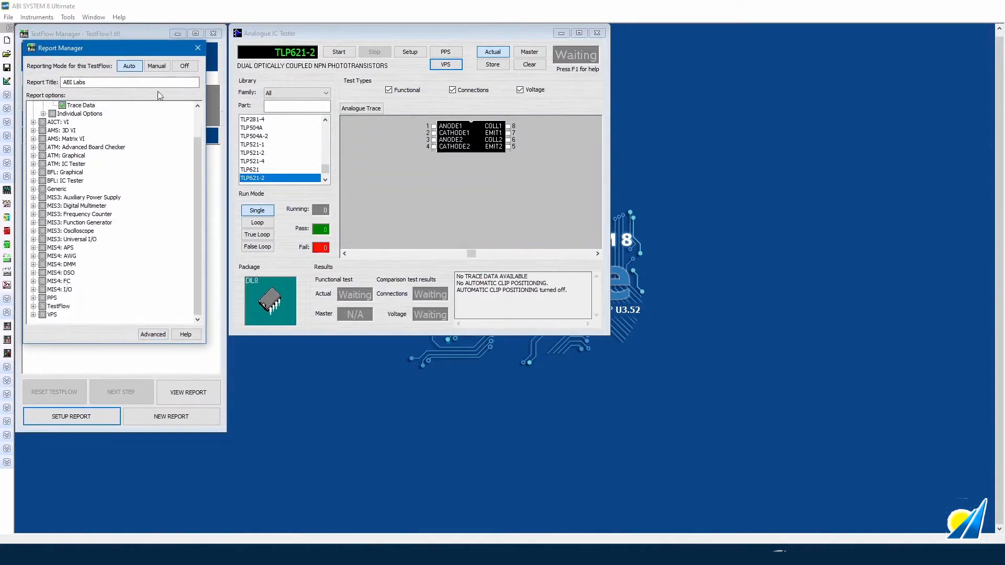
click(198, 48)
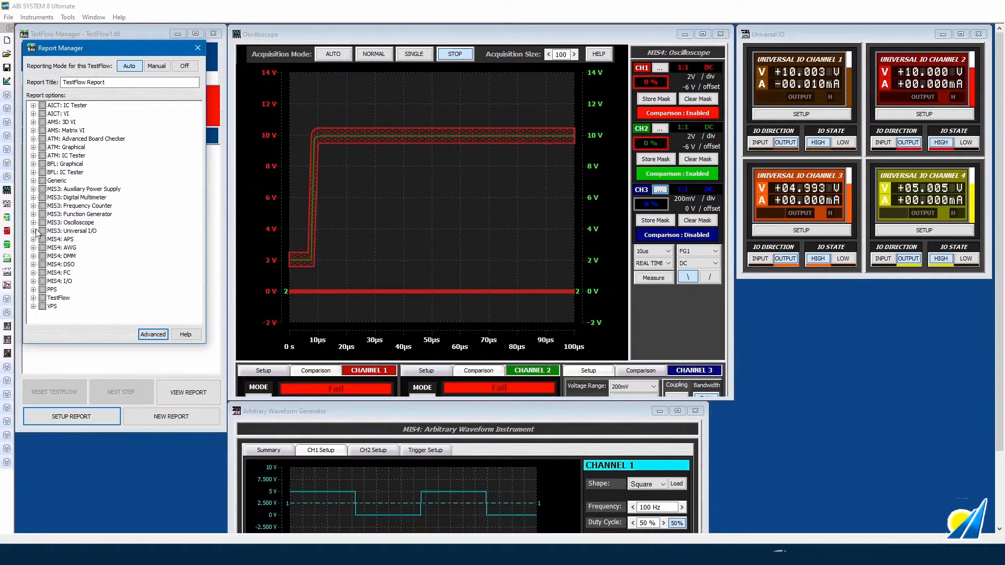
- Include DSO Channel 1 Period, Top and Amplitude values in the report
click(33, 264)
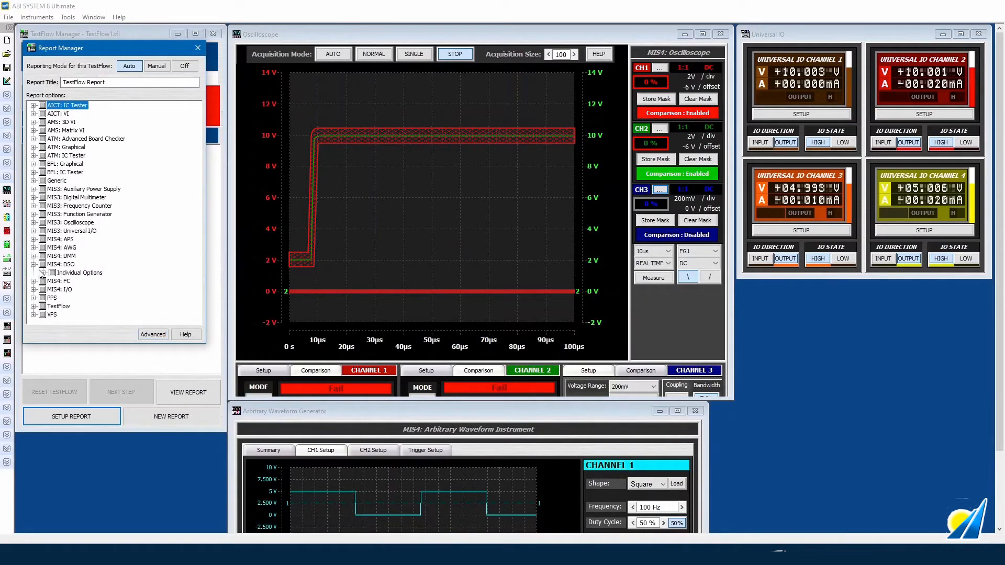
click(42, 272)
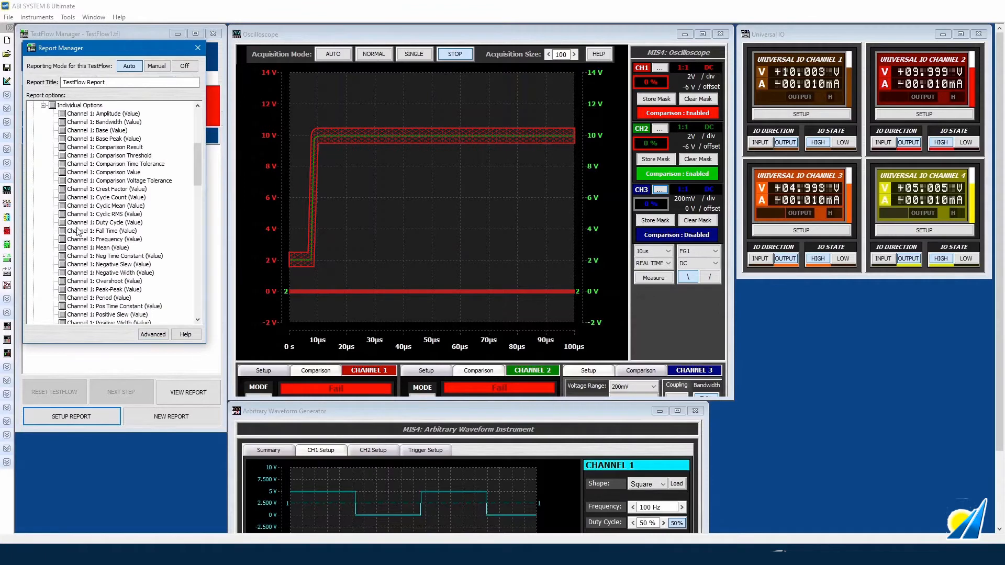
click(62, 298)
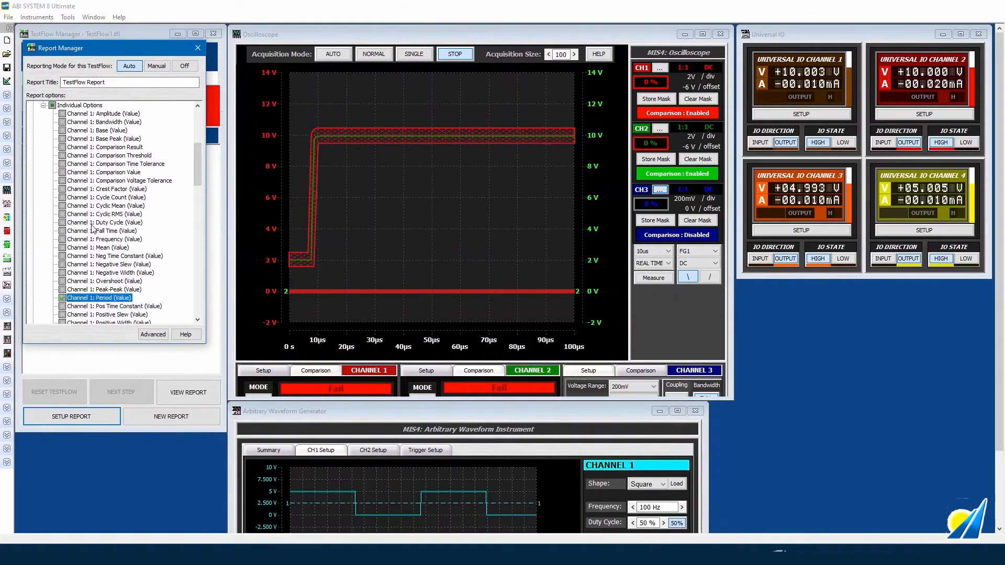
scroll(86, 217, down, 4)
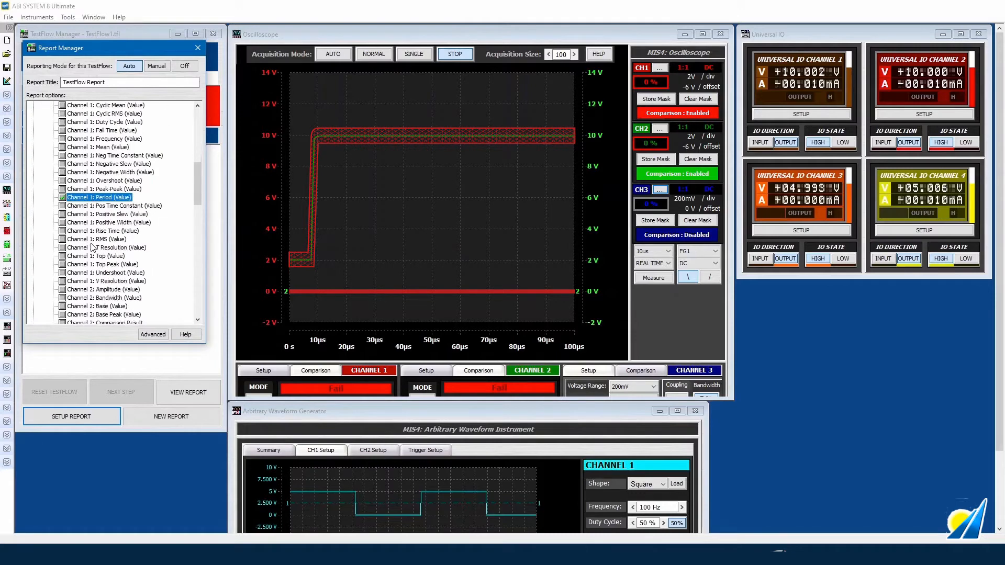
scroll(67, 314, down, 1)
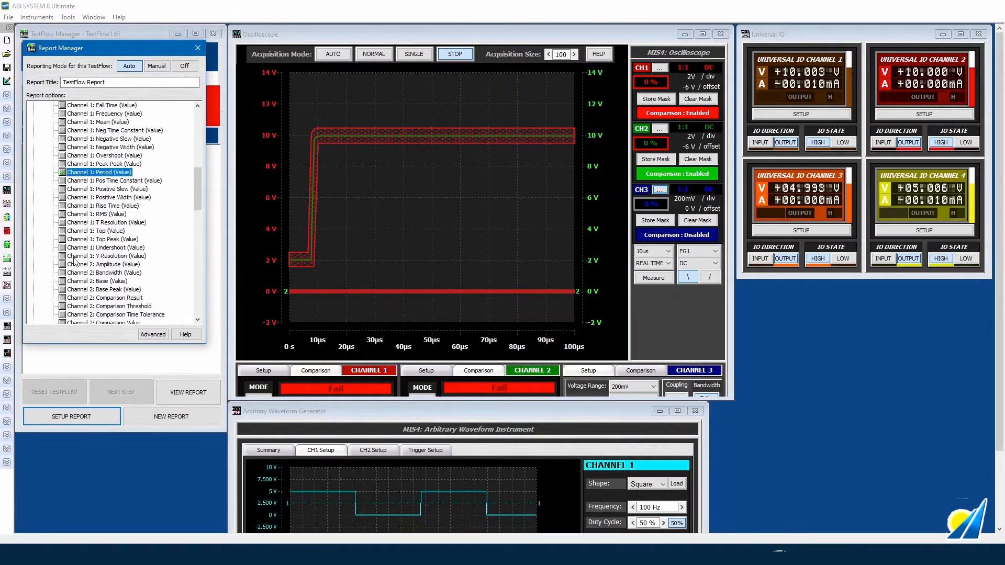
click(62, 232)
scroll(86, 258, up, 3)
scroll(87, 258, up, 3)
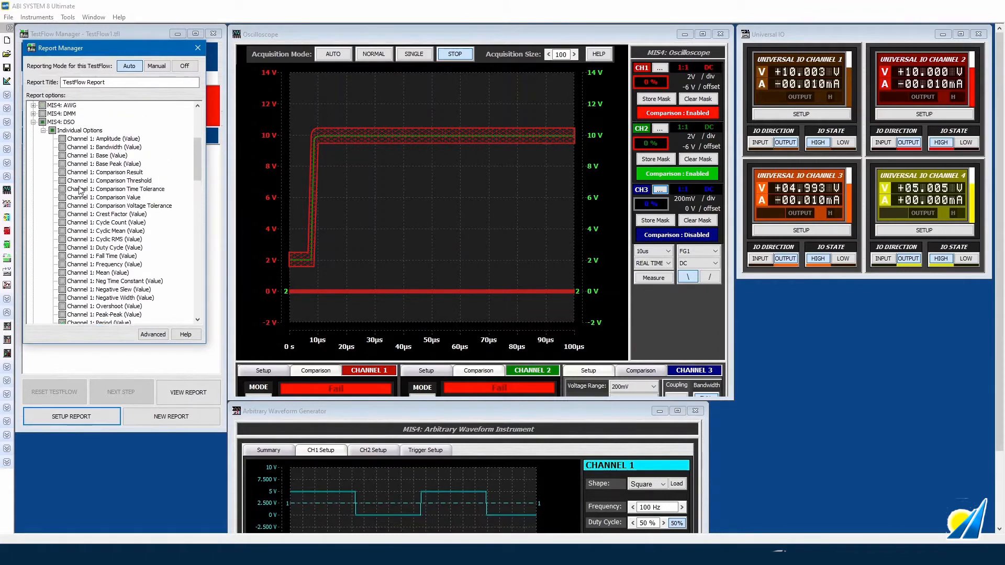
click(61, 139)
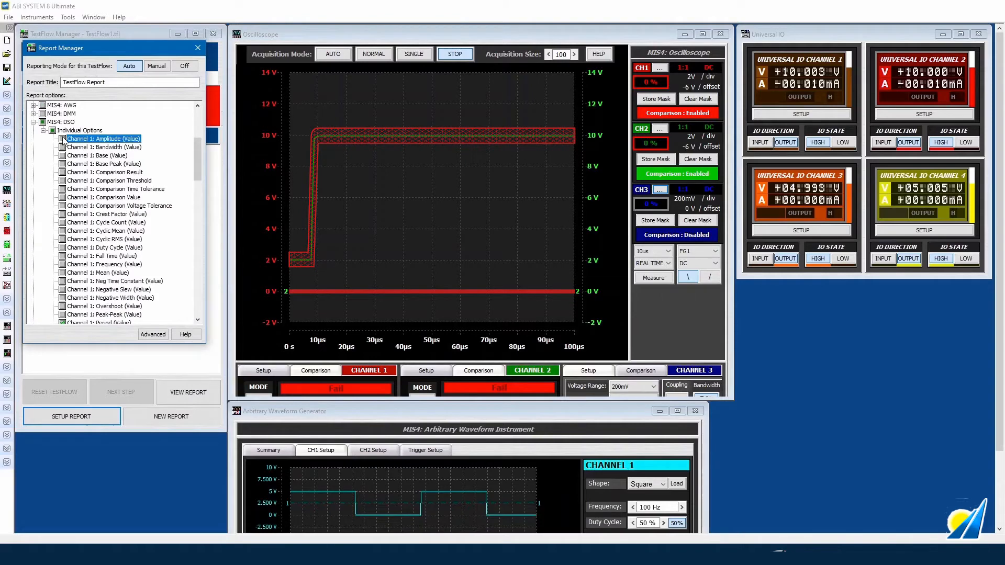
click(33, 122)
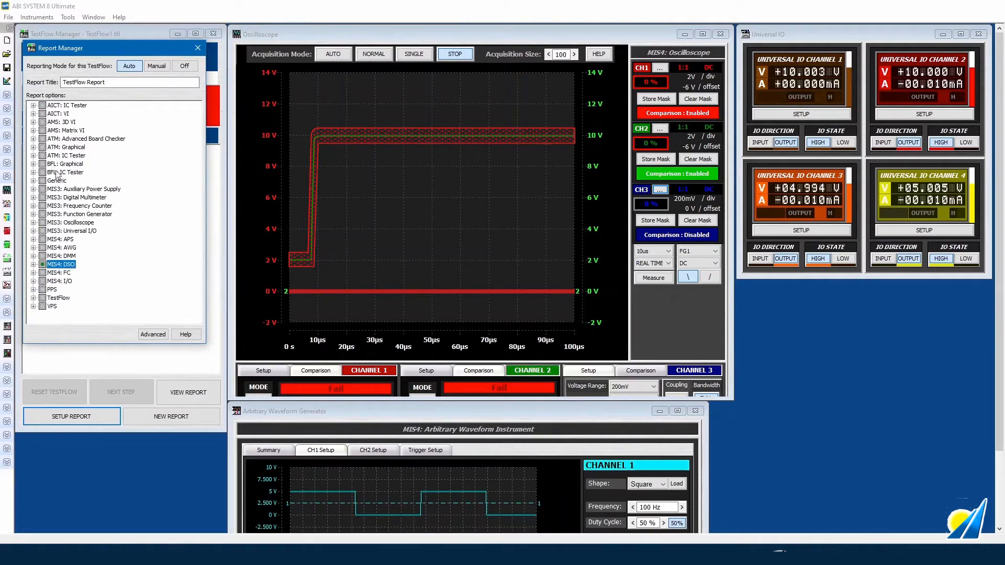
- Include the MIS4: I/O Channel Output Data in the report
click(33, 281)
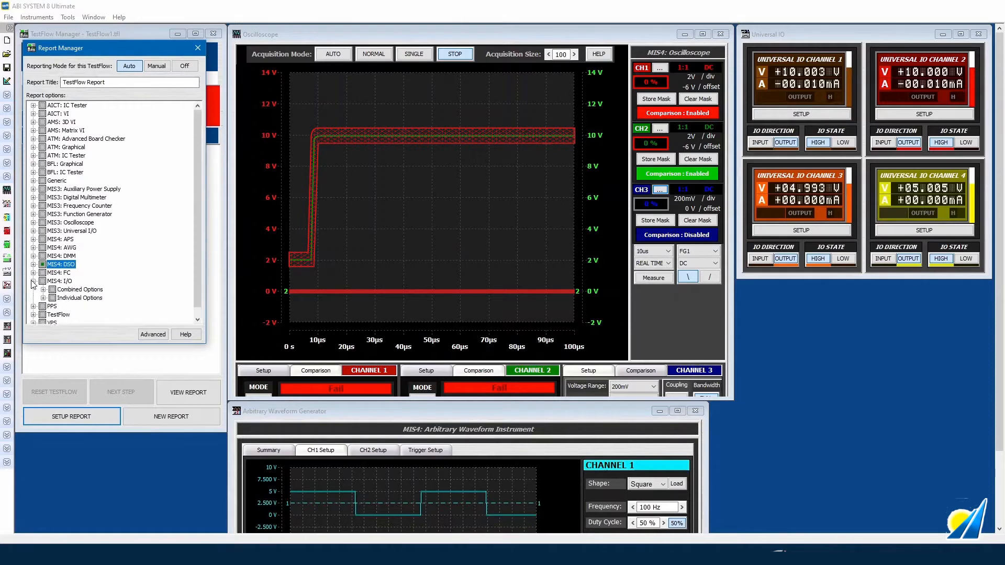
click(44, 289)
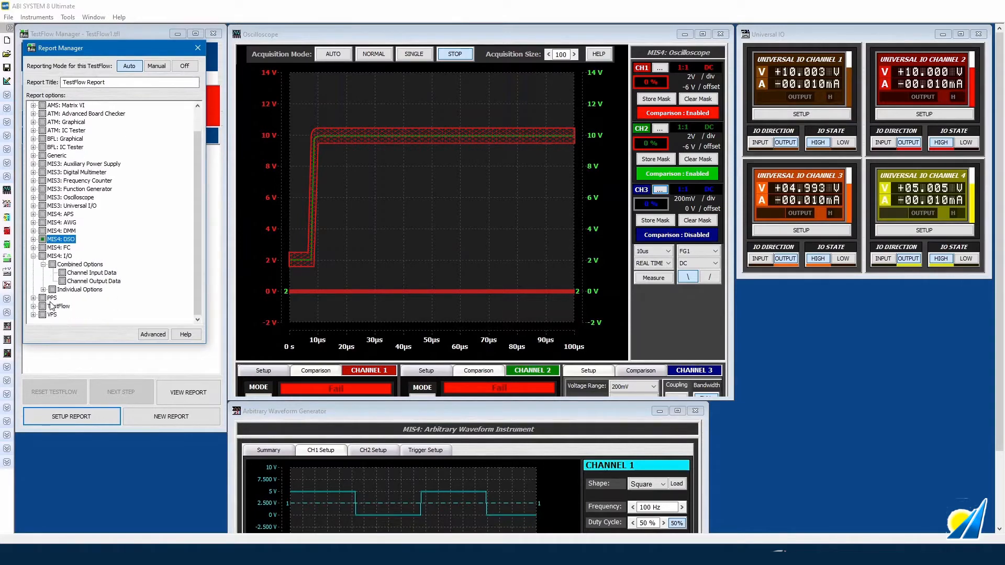
click(61, 281)
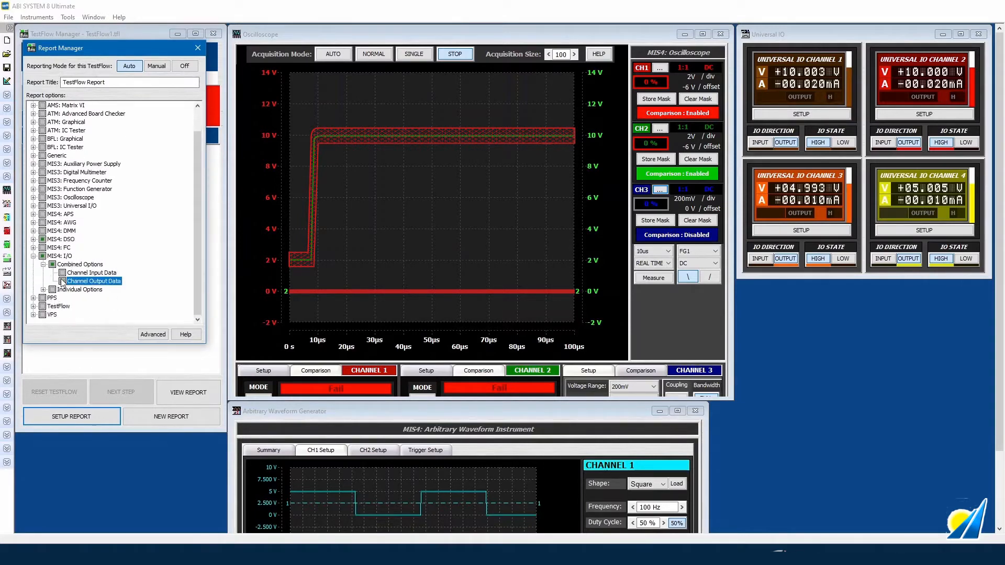
click(33, 256)
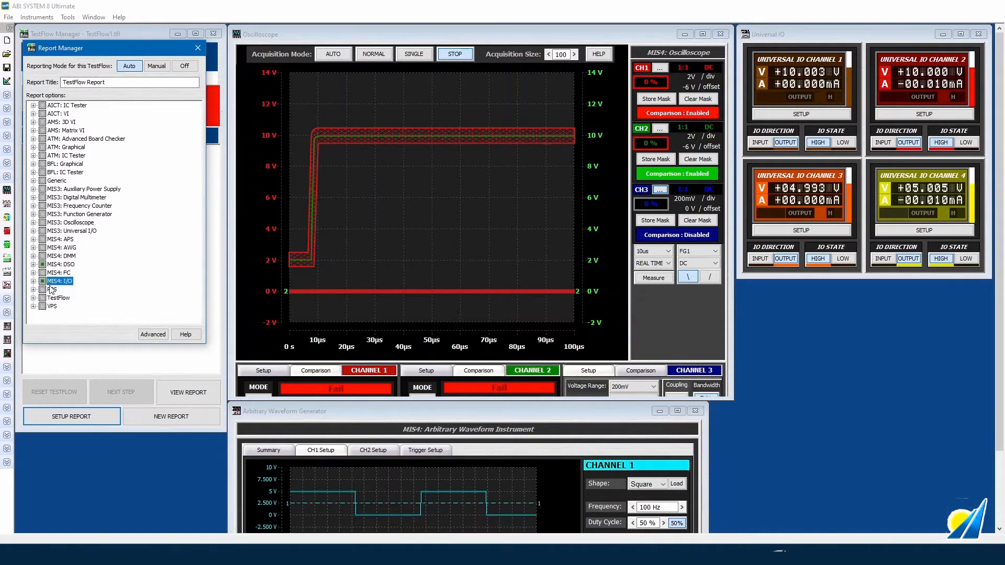
- Include AWG Channel 1 Amplitude and Duty Cycle in the report
click(33, 247)
click(43, 256)
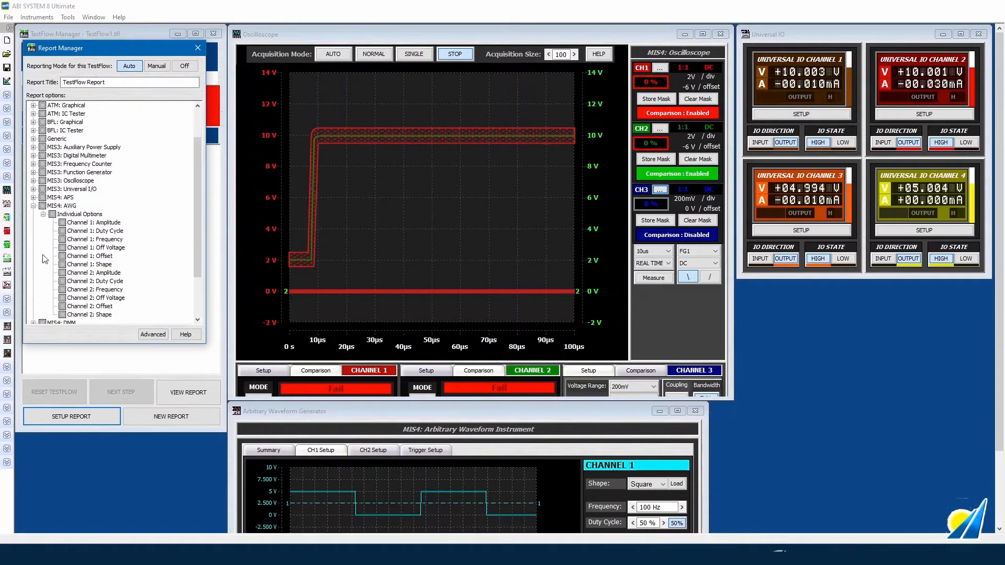
click(62, 223)
click(62, 231)
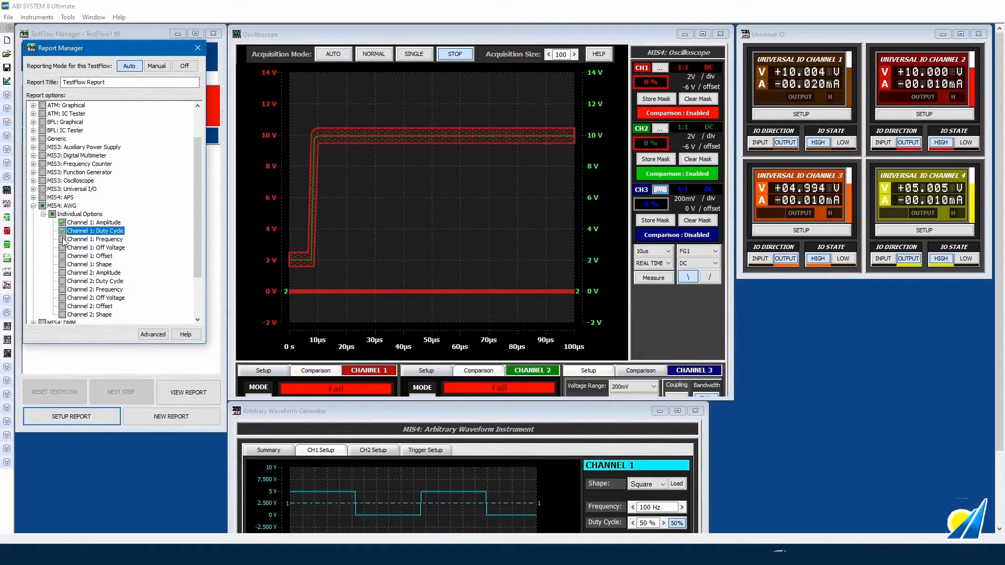
click(62, 240)
click(33, 206)
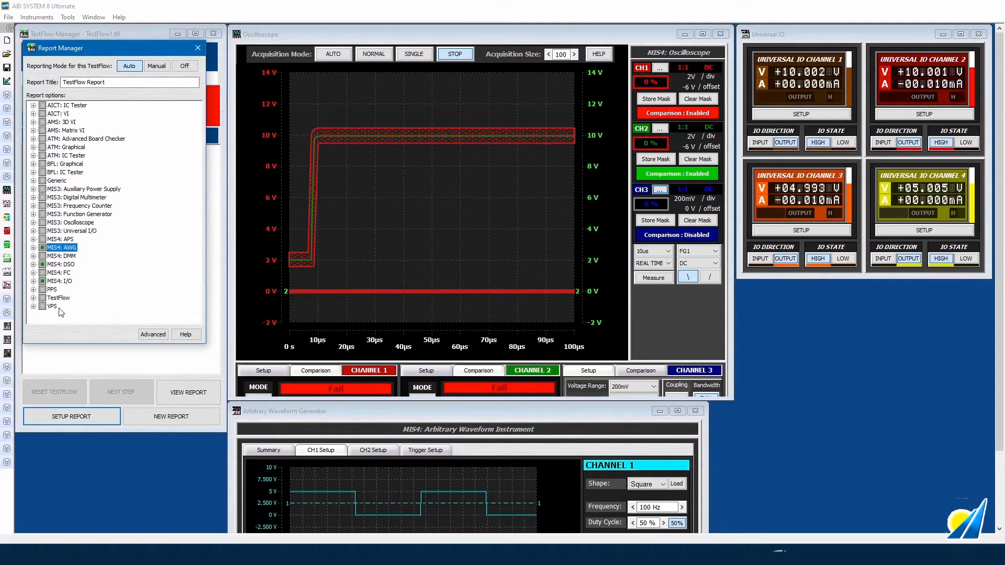
- Add TestFlow Capture Open Instruments and close the report settings
click(33, 298)
click(43, 306)
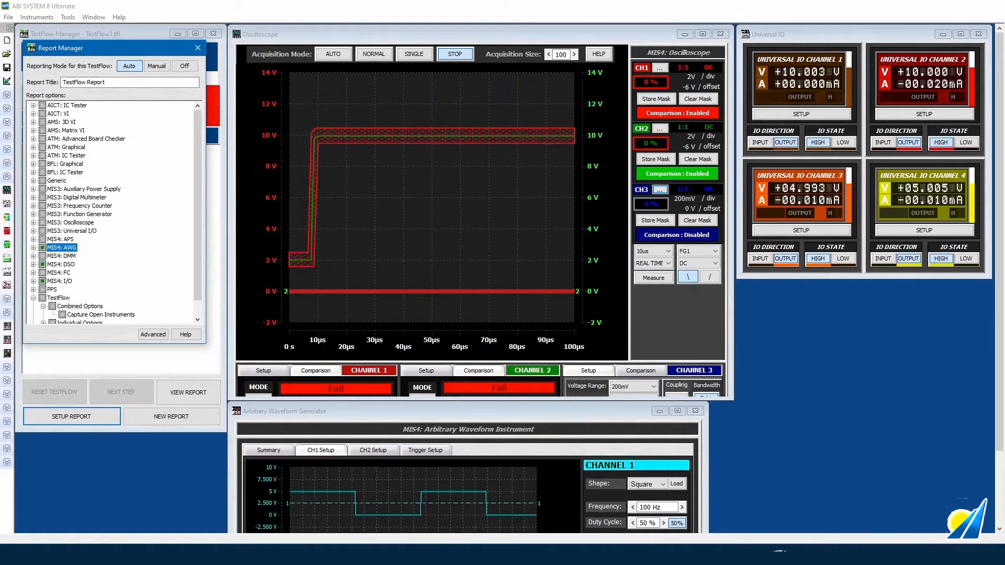
click(62, 315)
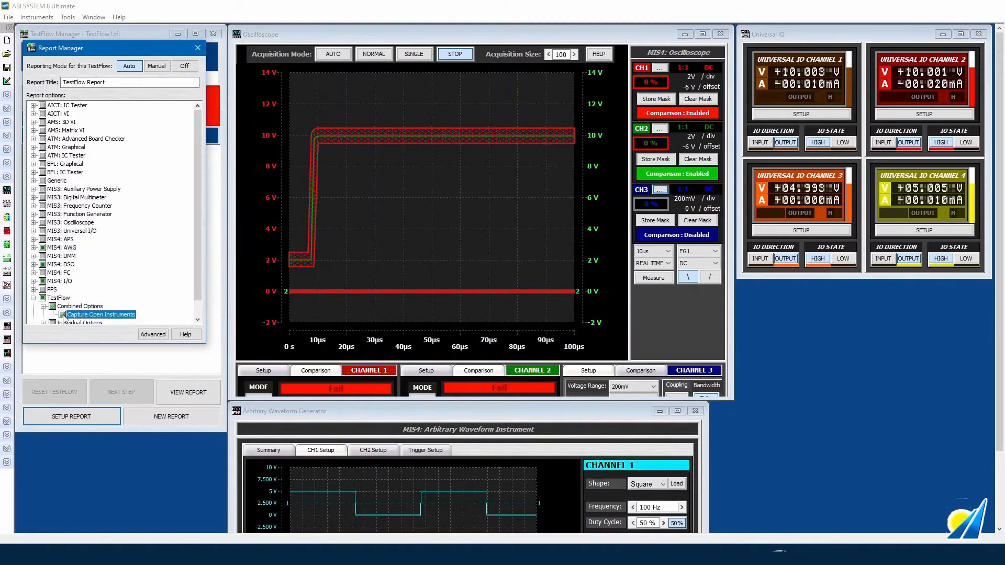
click(198, 48)
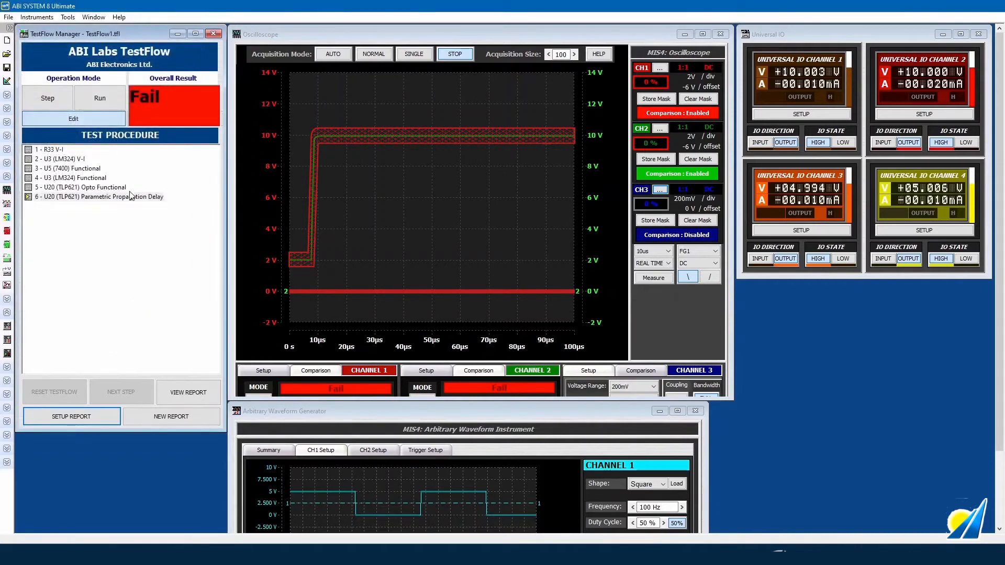
- Run the test procedure and save the new report over the existing 'test' file
click(52, 101)
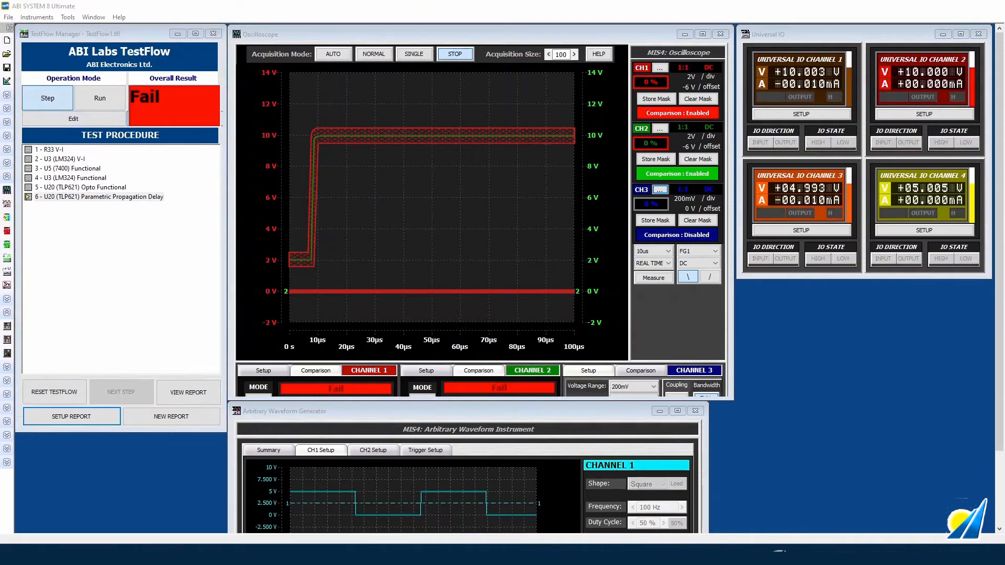
click(124, 103)
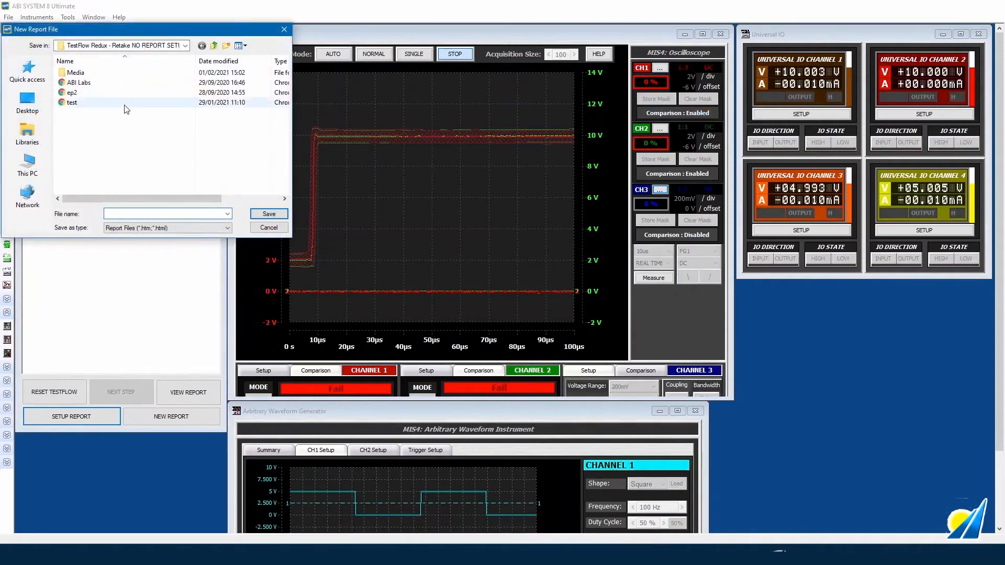
click(267, 214)
click(530, 281)
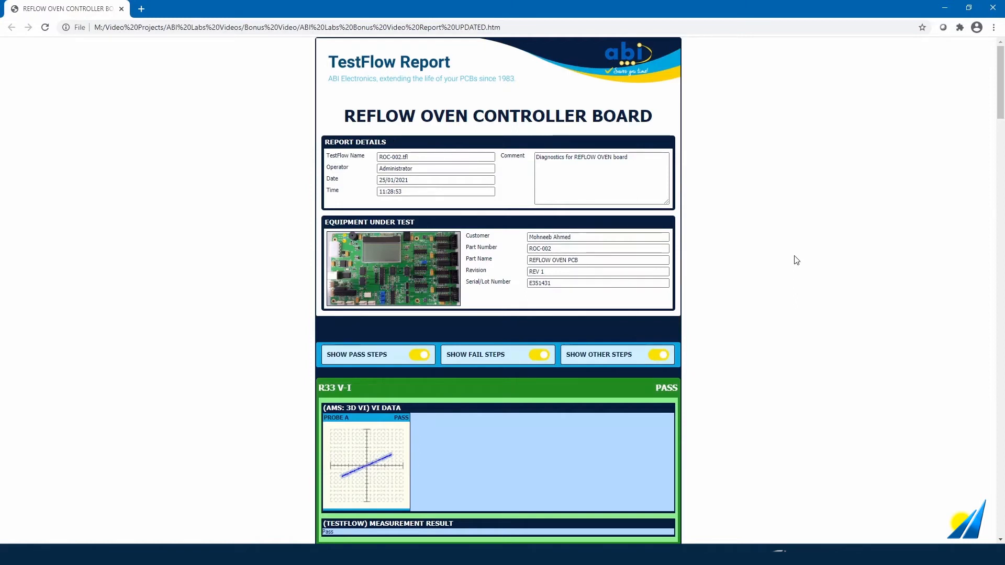
scroll(805, 263, down, 1)
scroll(805, 263, down, 1)
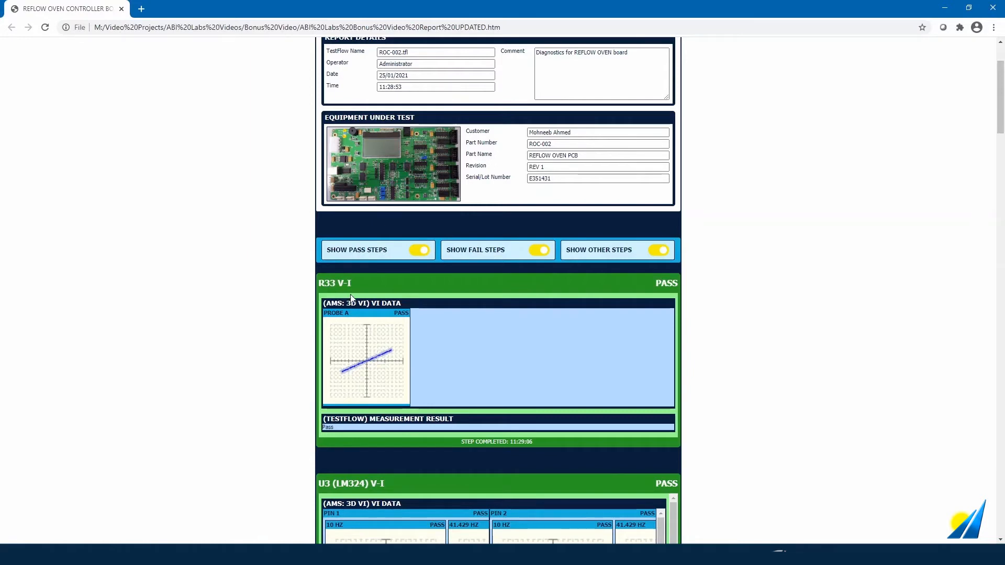
scroll(353, 301, down, 2)
scroll(354, 301, down, 2)
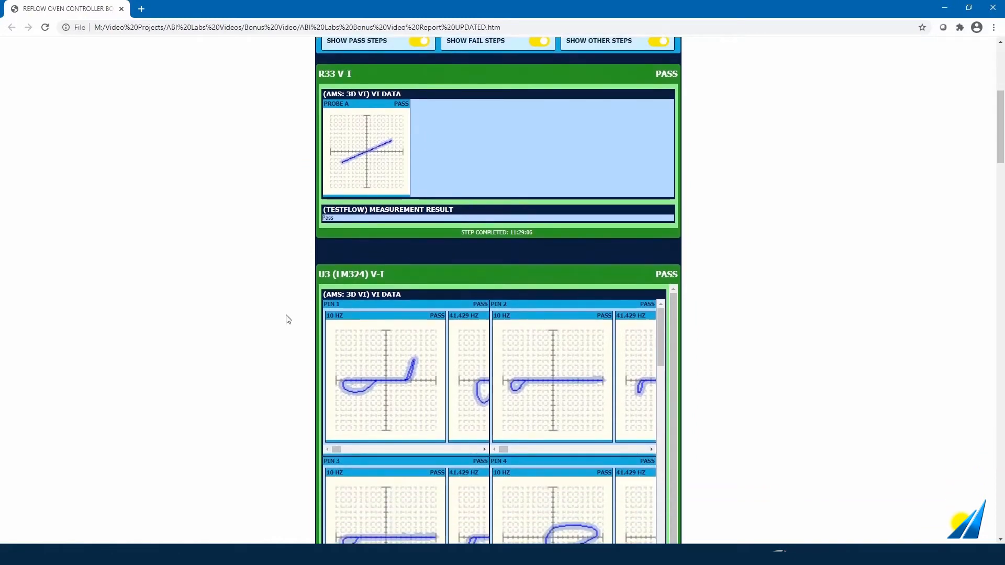
scroll(287, 319, down, 1)
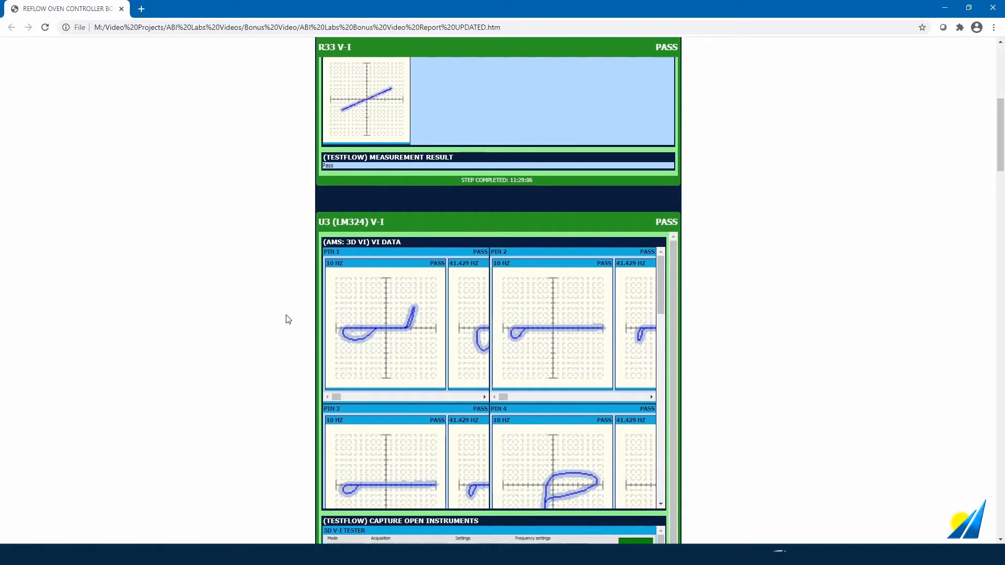
scroll(288, 320, down, 1)
scroll(288, 321, down, 1)
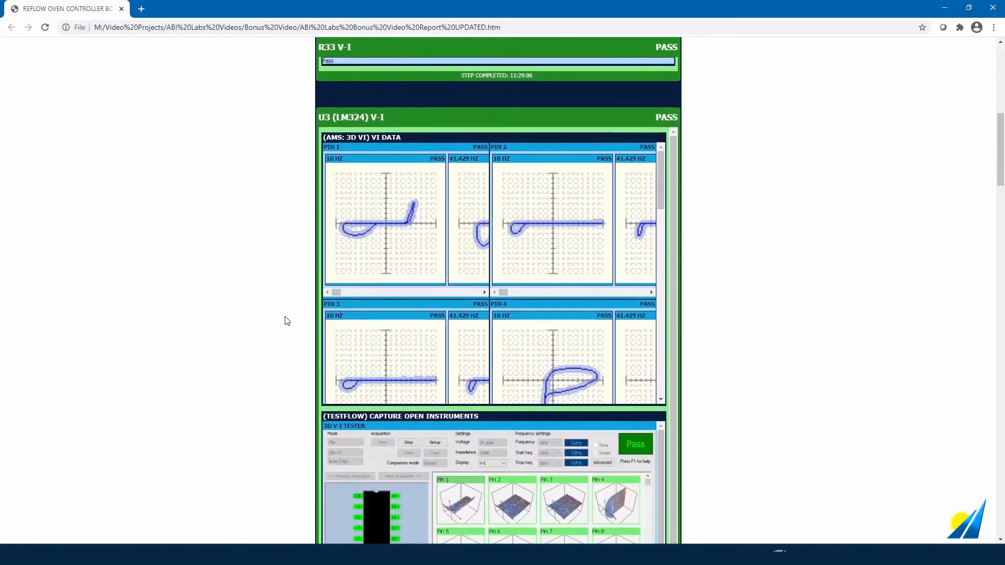
scroll(288, 320, down, 1)
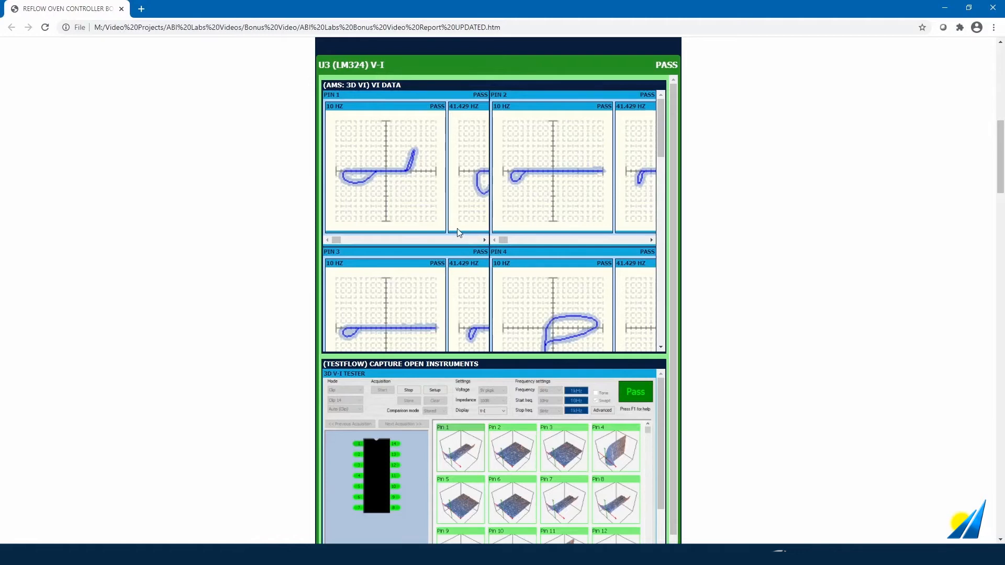
drag(662, 129, 662, 223)
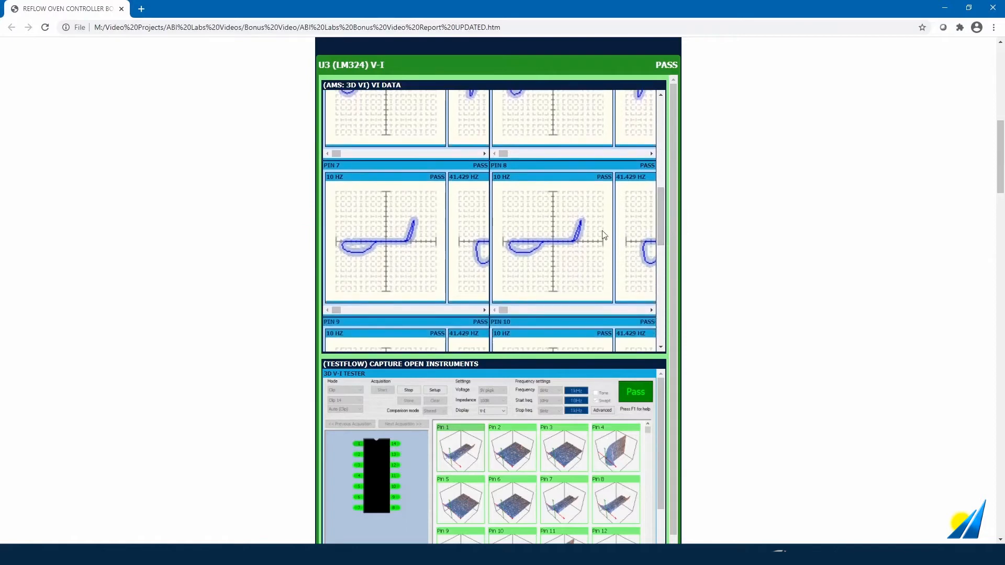
drag(338, 309, 393, 319)
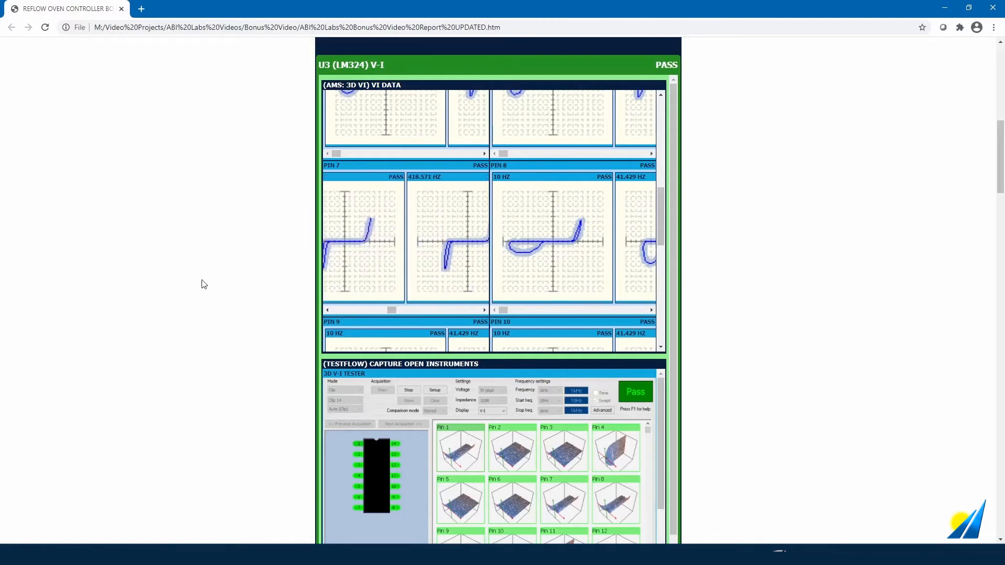
scroll(203, 284, down, 1)
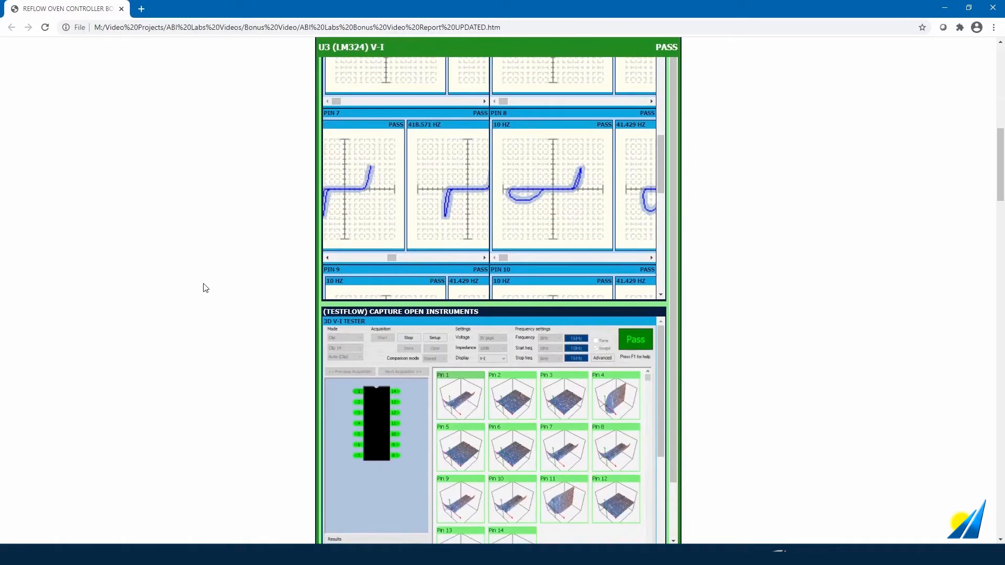
scroll(206, 293, down, 1)
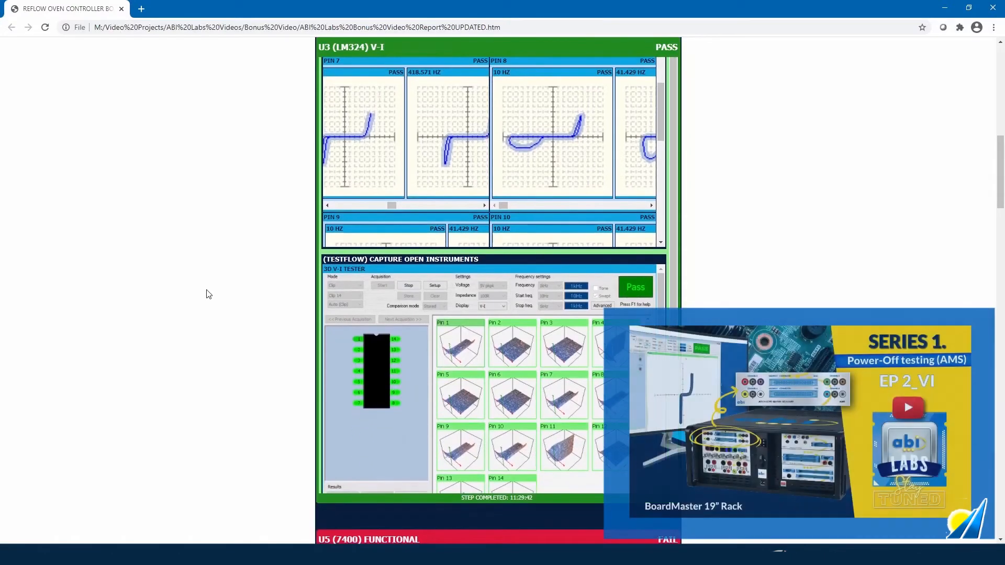
scroll(205, 294, down, 1)
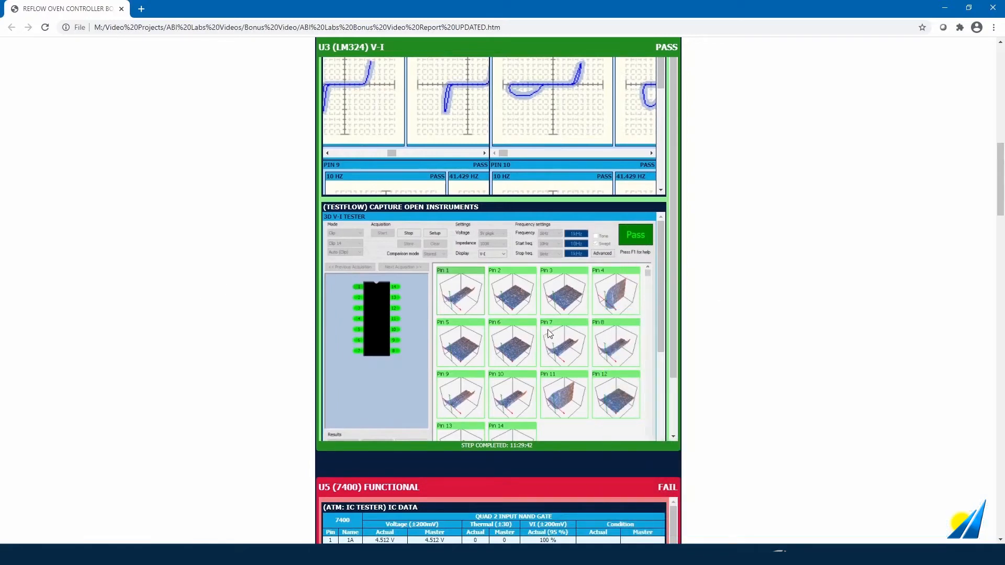
drag(661, 275, 657, 395)
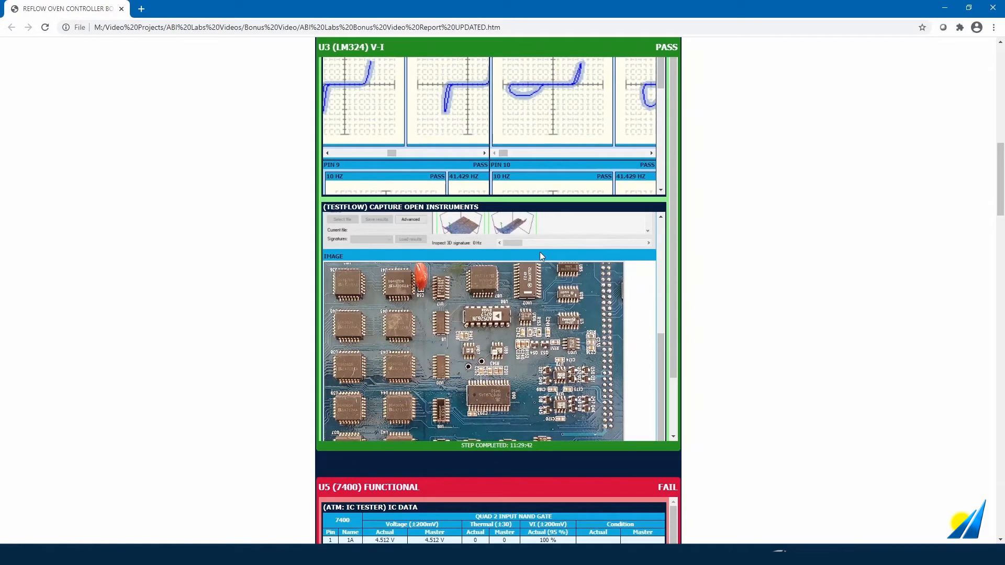
scroll(788, 269, down, 1)
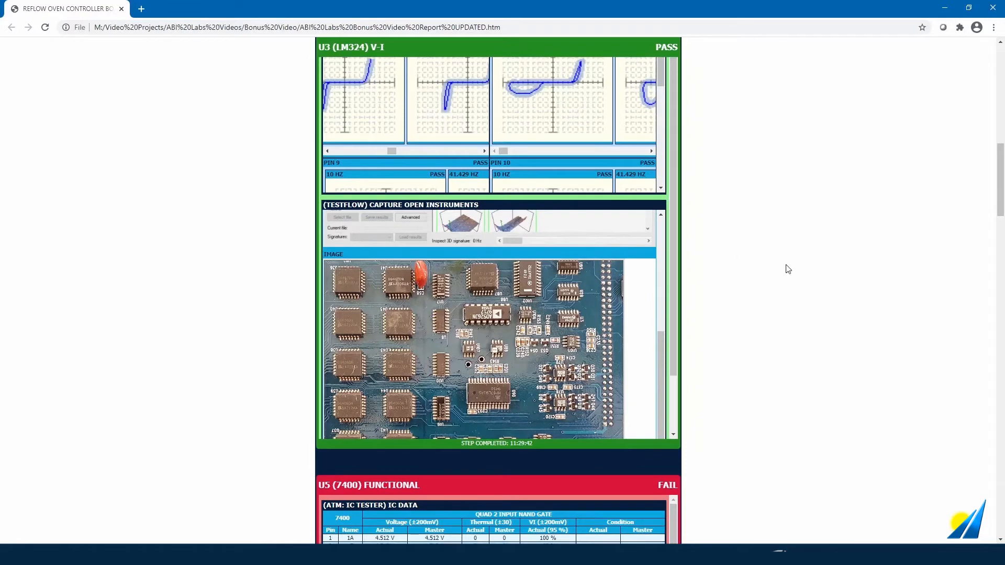
scroll(778, 272, down, 3)
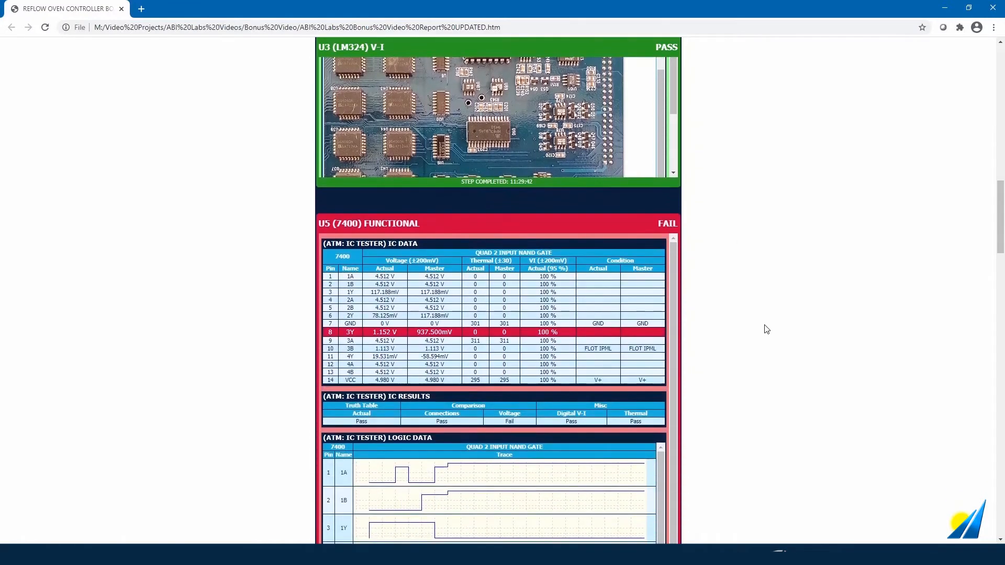
- Scroll through U5 (7400) Functional's Logic Data and VI Data to its Fail measurement result
scroll(766, 329, down, 2)
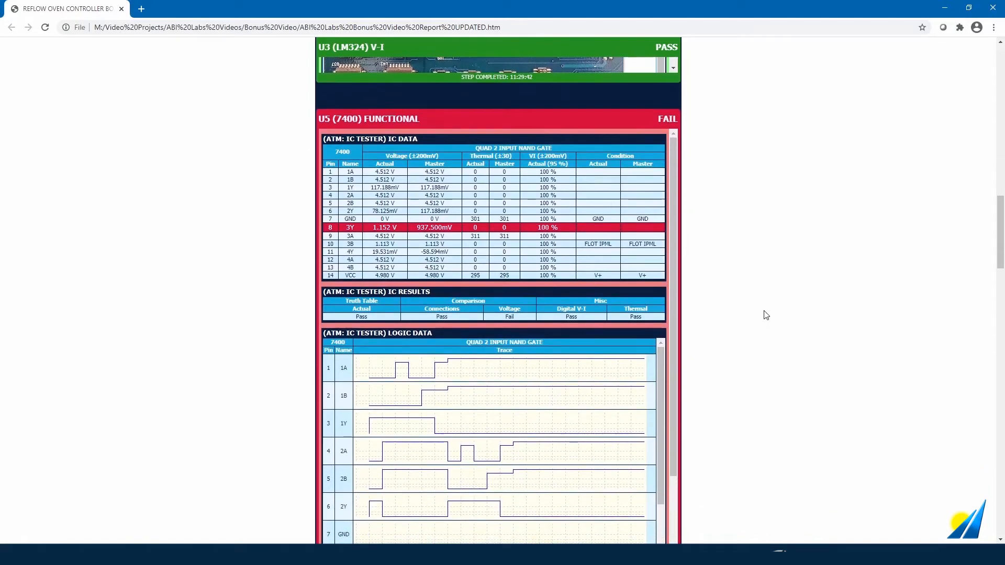
scroll(766, 314, down, 1)
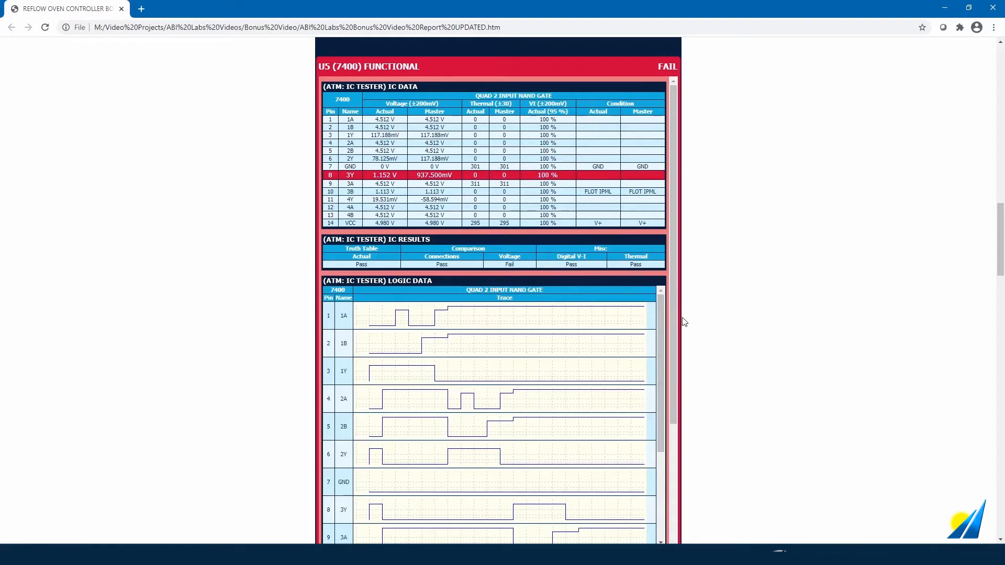
scroll(685, 330, down, 1)
drag(658, 302, 668, 399)
scroll(714, 390, down, 1)
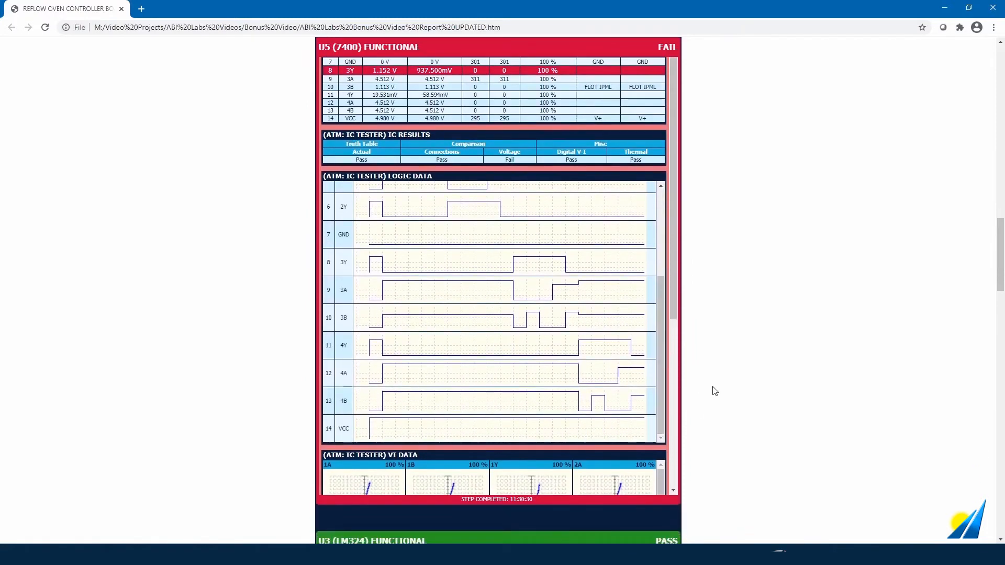
drag(674, 303, 683, 479)
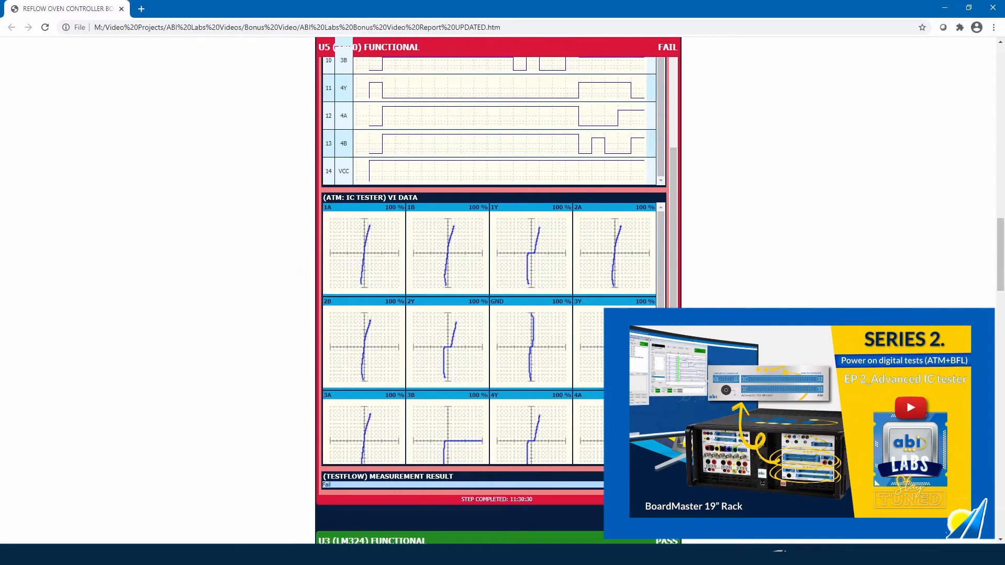
scroll(718, 402, down, 2)
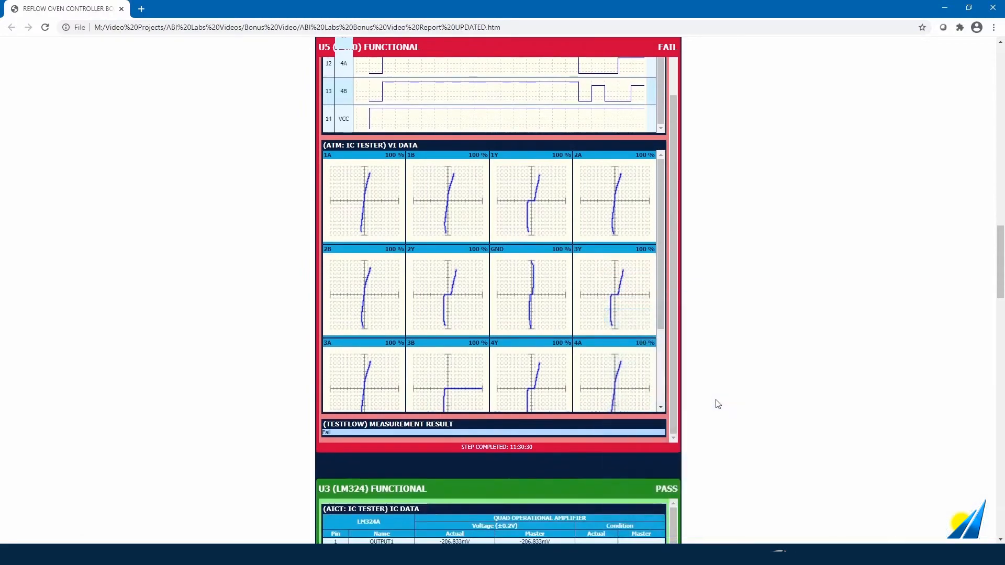
- Scroll through the passing U3 (LM324) and U20 (TLP621) sections to the Propagation Delay oscilloscope capture
scroll(717, 403, down, 1)
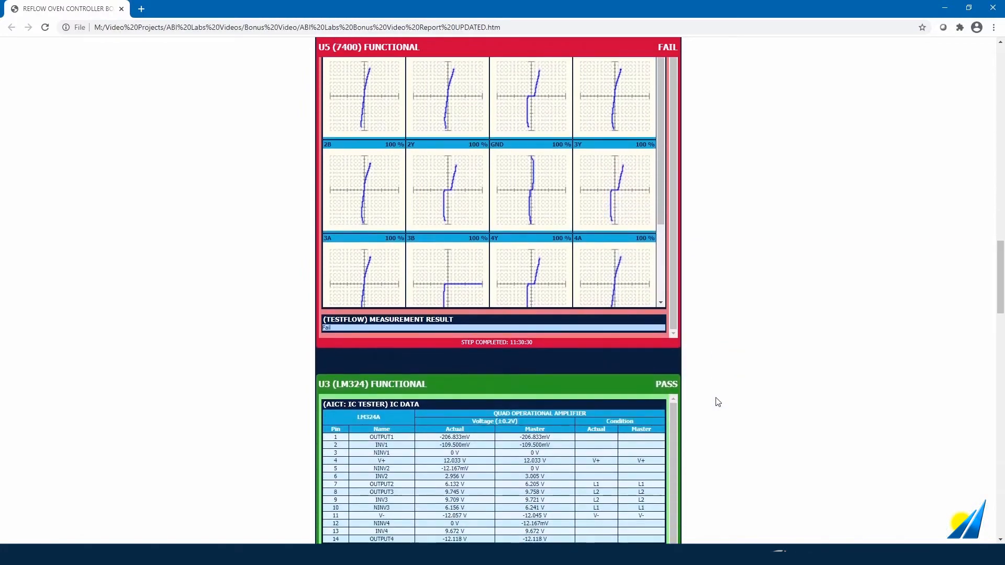
scroll(717, 402, down, 1)
scroll(718, 402, down, 3)
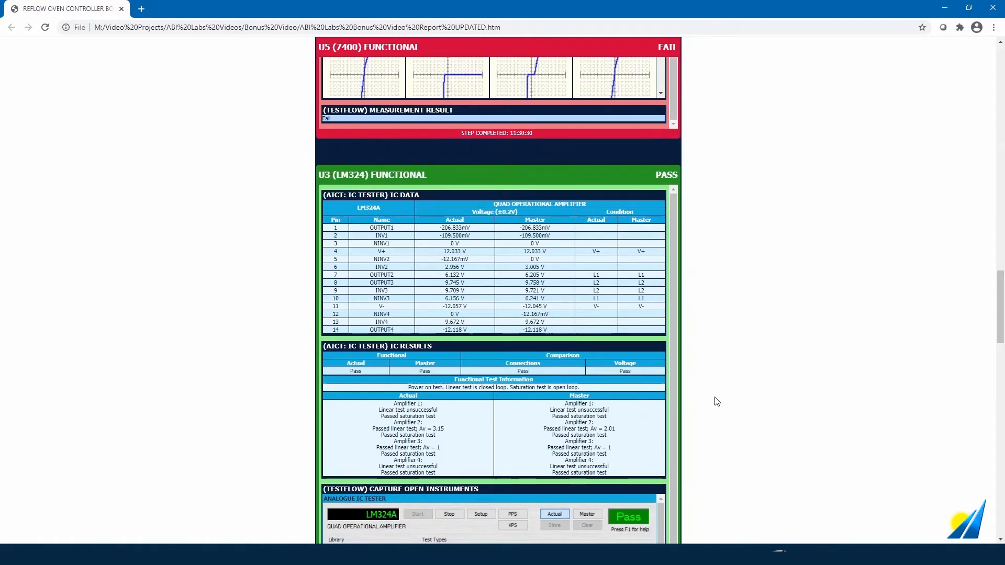
scroll(717, 401, down, 1)
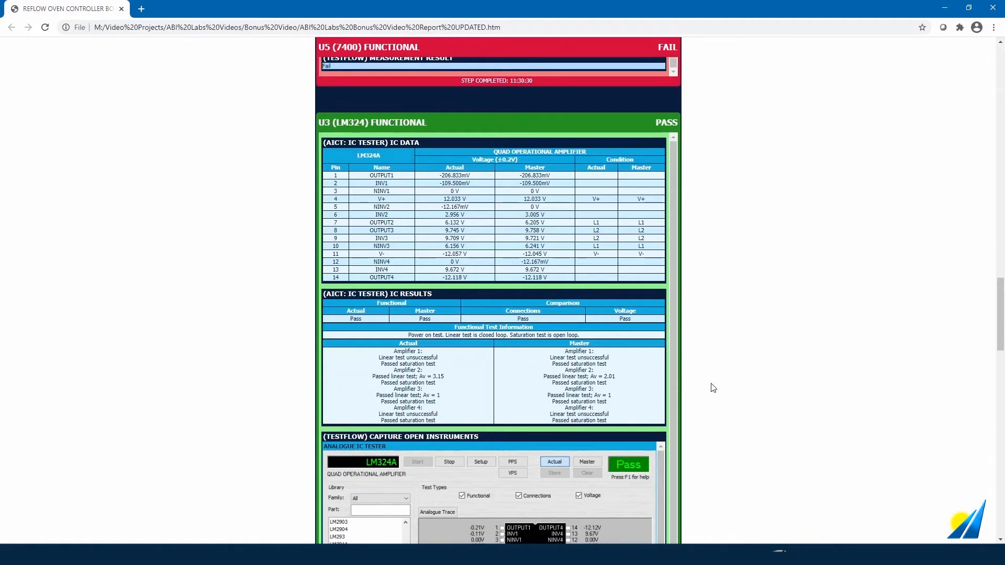
scroll(716, 397, down, 3)
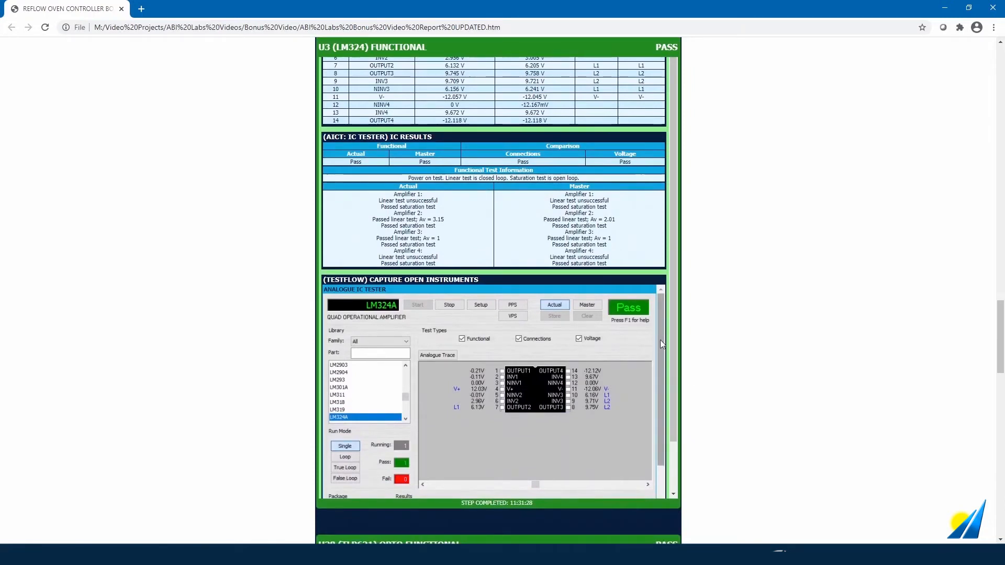
drag(660, 345, 664, 460)
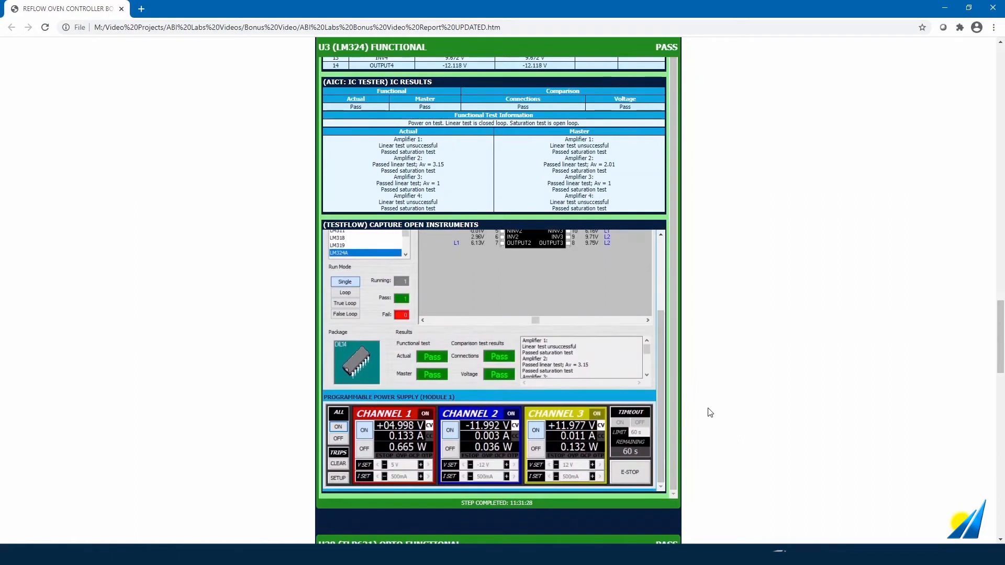
scroll(725, 431, down, 1)
scroll(725, 431, down, 1)
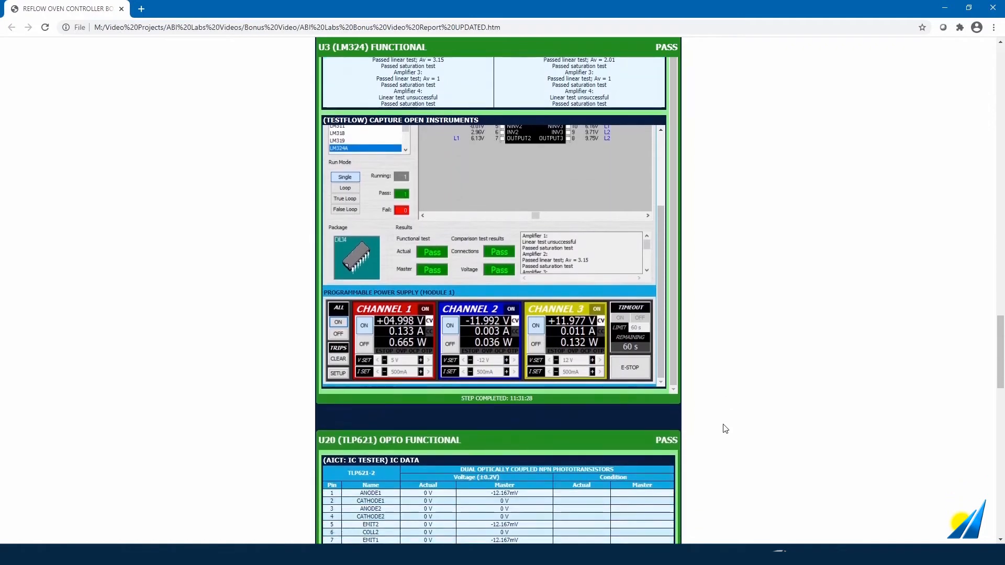
scroll(725, 430, down, 1)
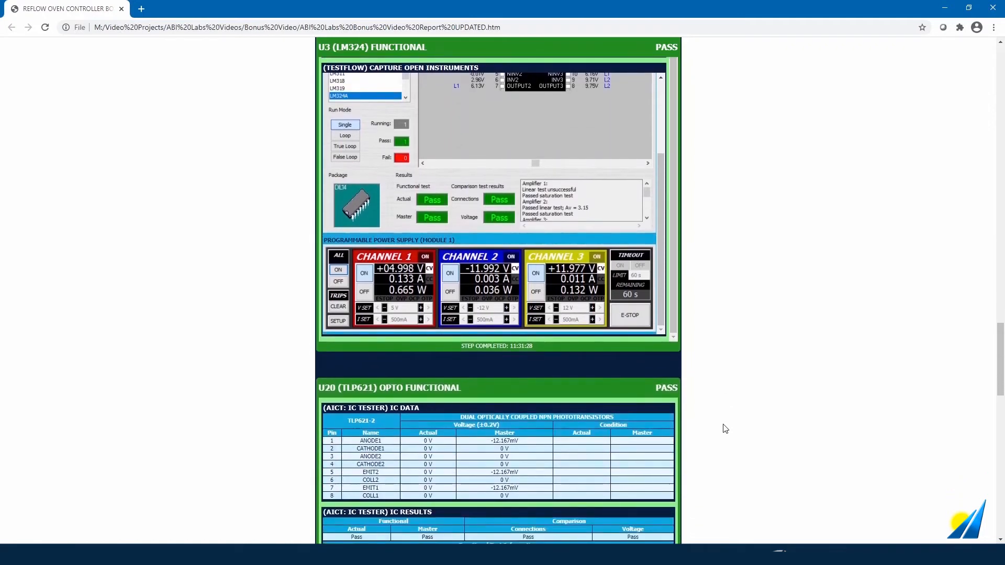
scroll(725, 429, down, 1)
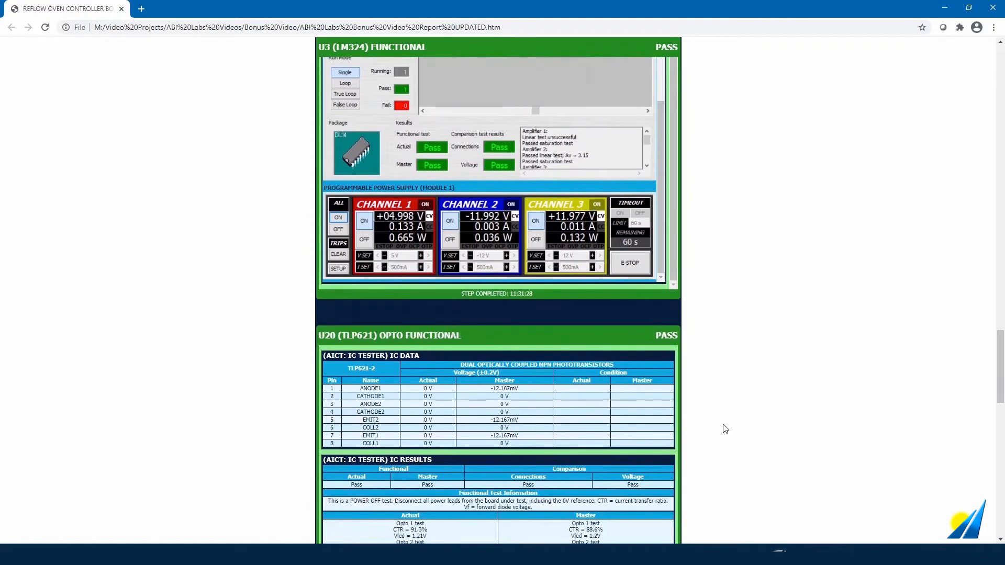
scroll(724, 429, down, 3)
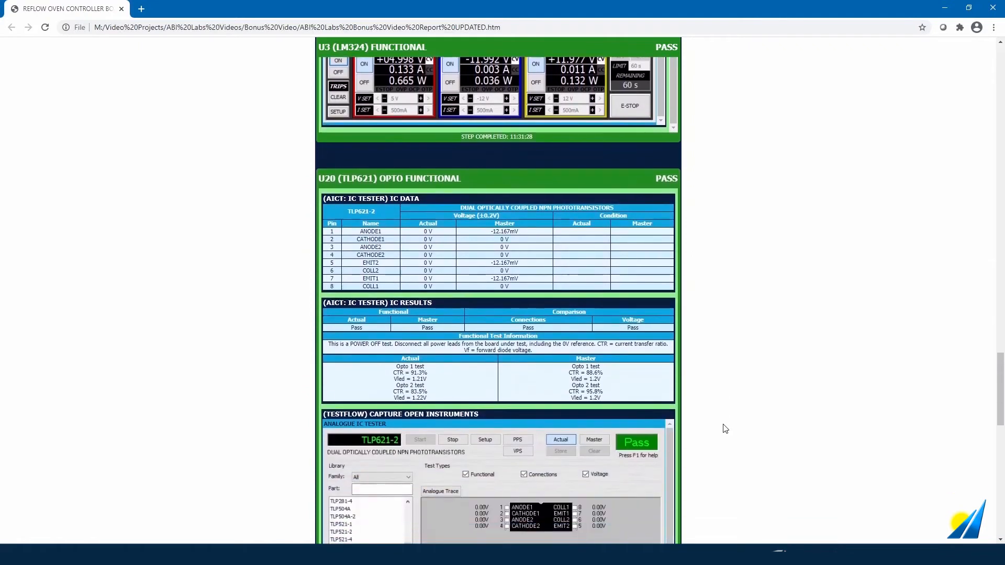
scroll(725, 429, down, 1)
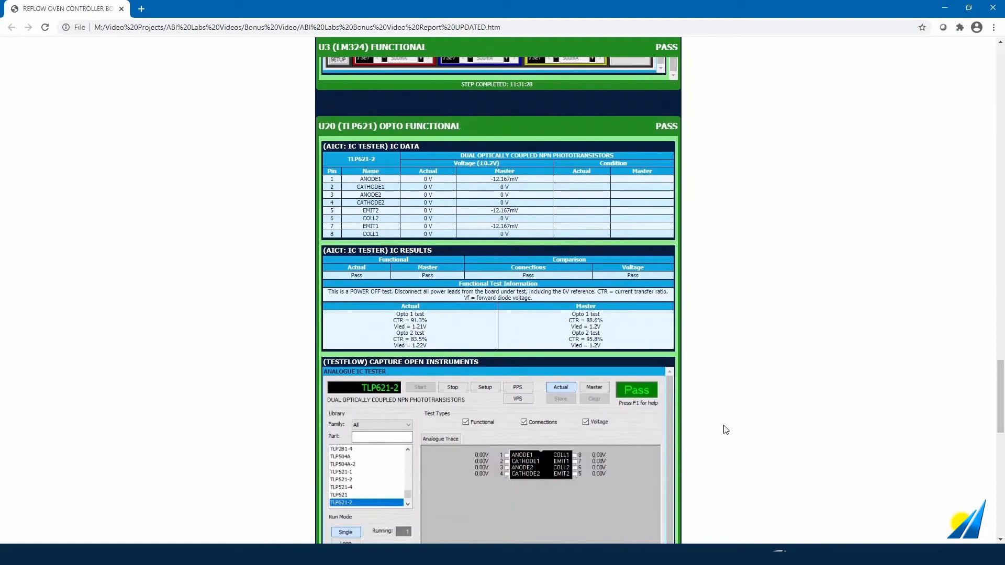
scroll(726, 429, down, 1)
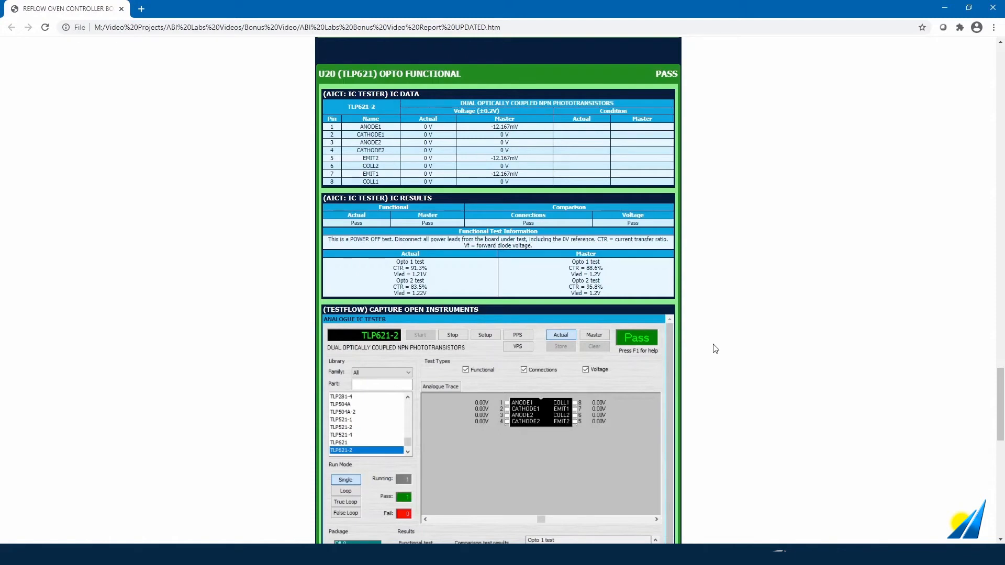
scroll(712, 349, down, 2)
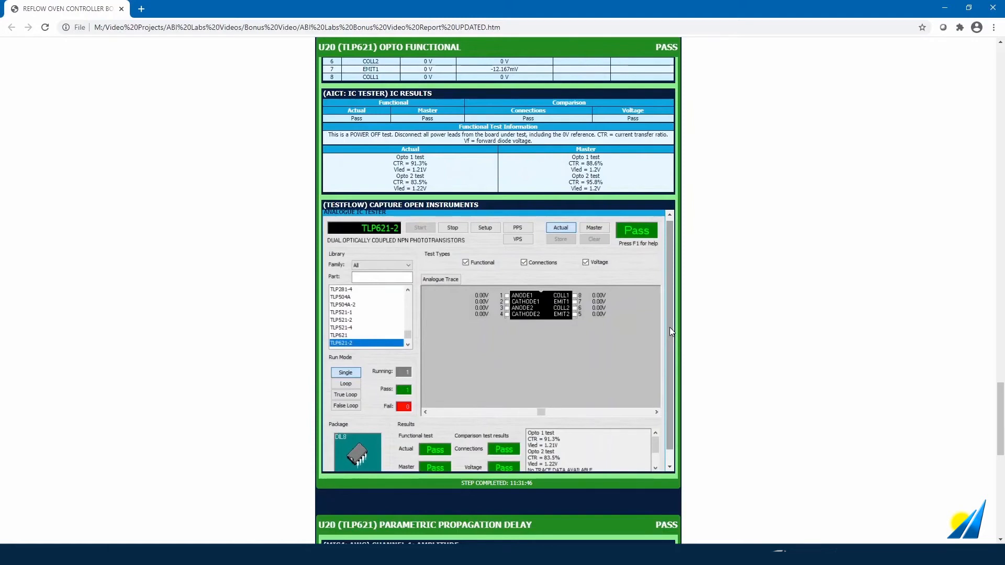
drag(670, 328, 672, 349)
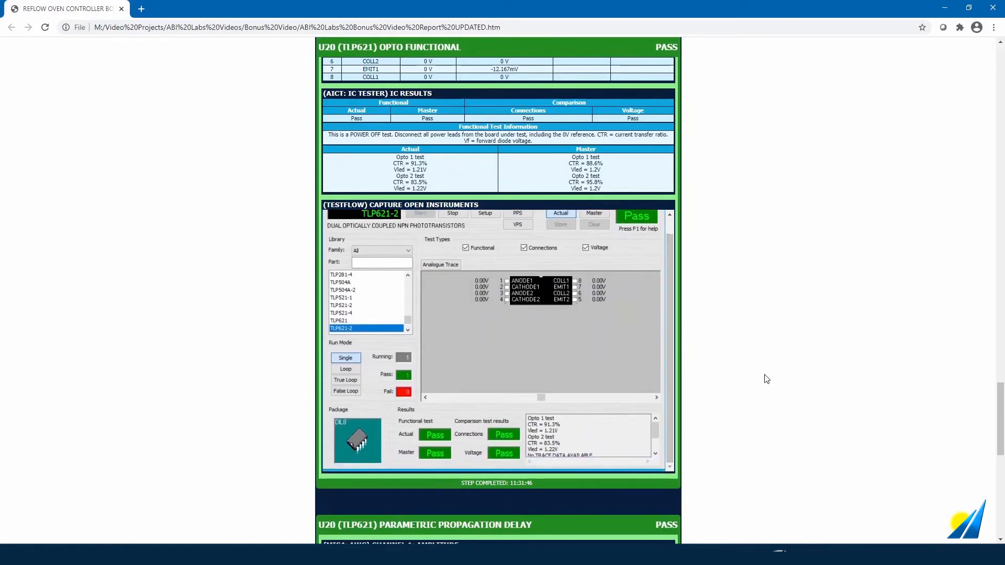
scroll(767, 379, down, 1)
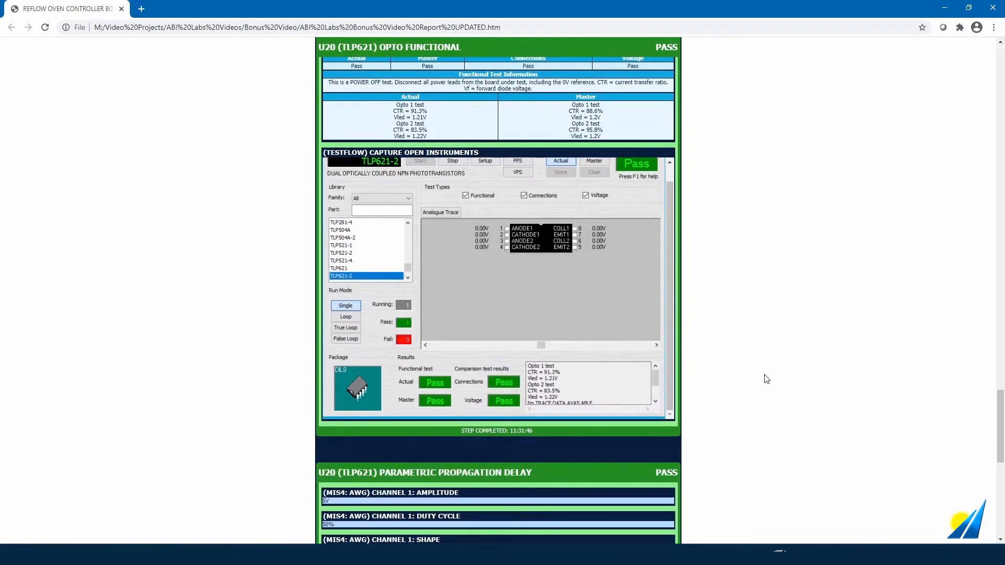
scroll(767, 378, down, 1)
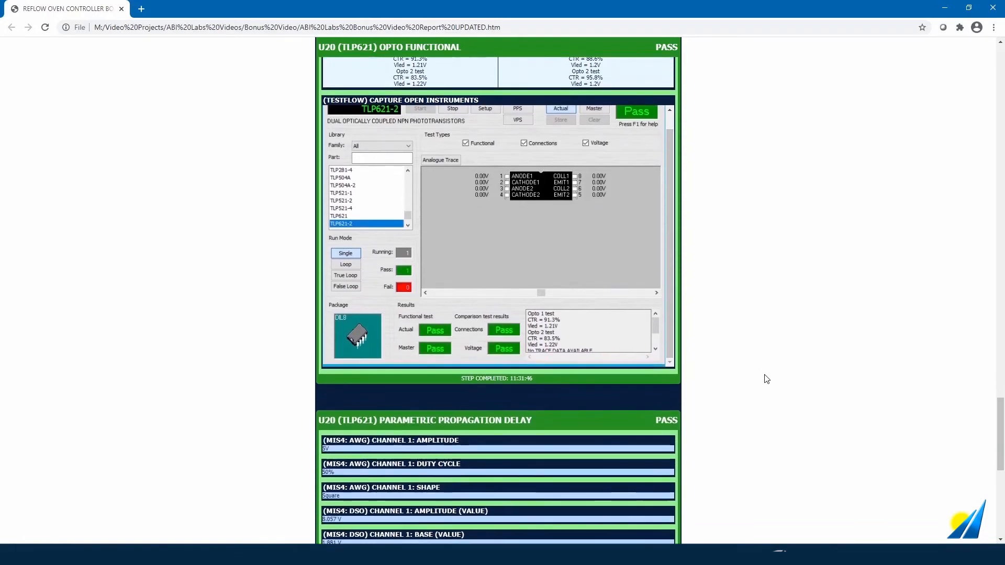
scroll(766, 379, down, 1)
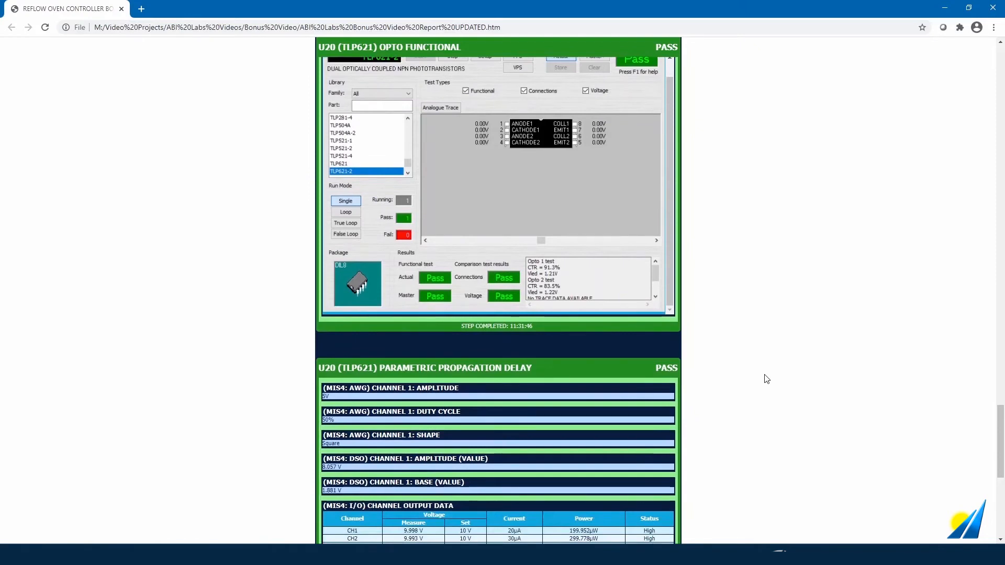
scroll(767, 379, down, 1)
scroll(767, 379, down, 1)
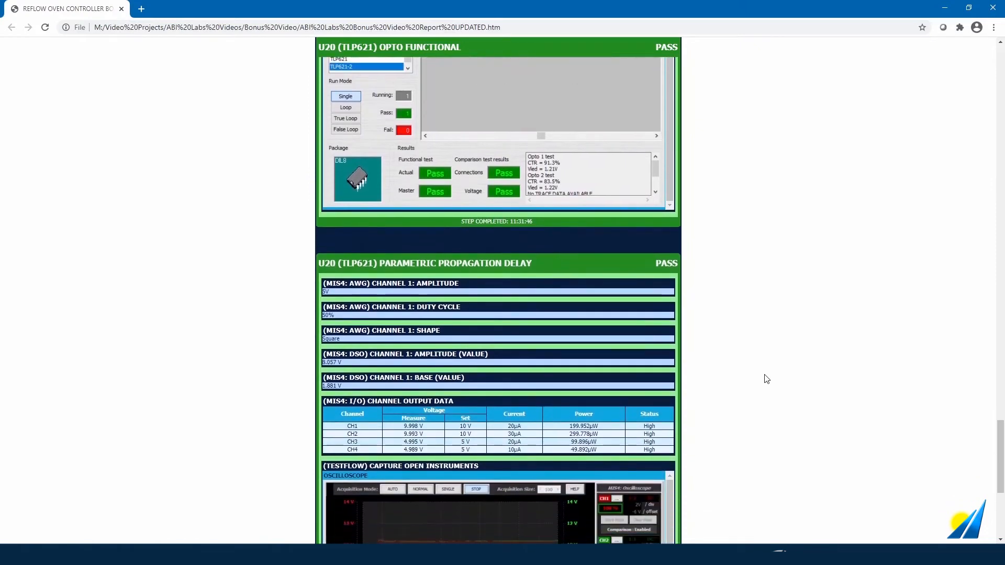
scroll(767, 379, down, 2)
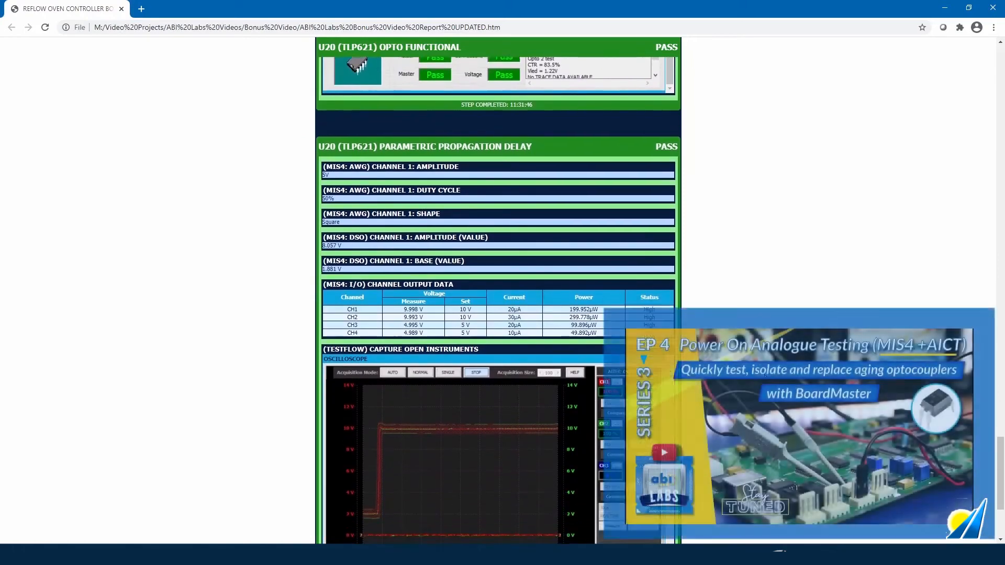
scroll(764, 374, down, 1)
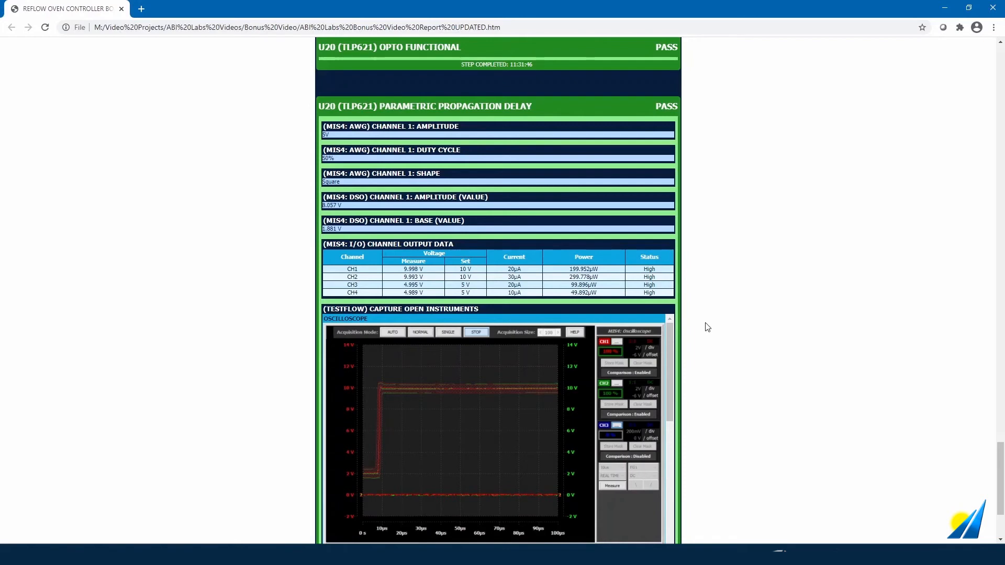
- Scroll past the waveform generator and Universal IO captures to End Of Report, then back to the top
scroll(708, 327, down, 1)
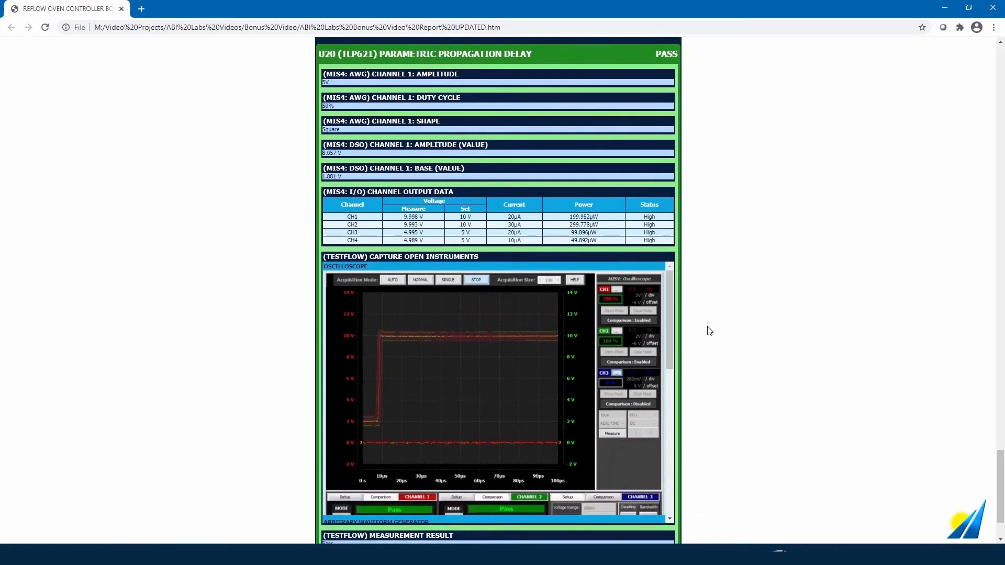
scroll(709, 331, down, 1)
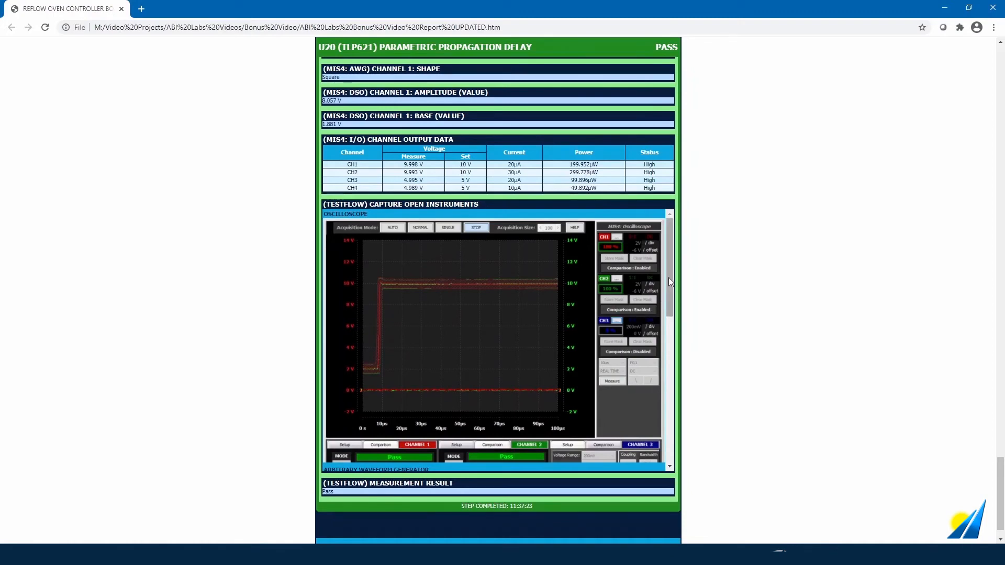
drag(669, 278, 670, 284)
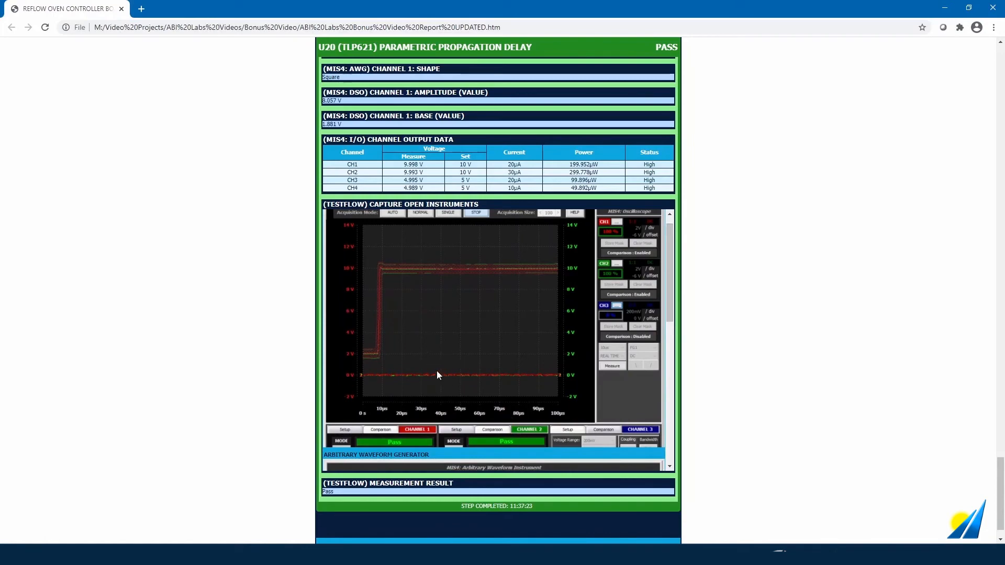
scroll(643, 321, down, 2)
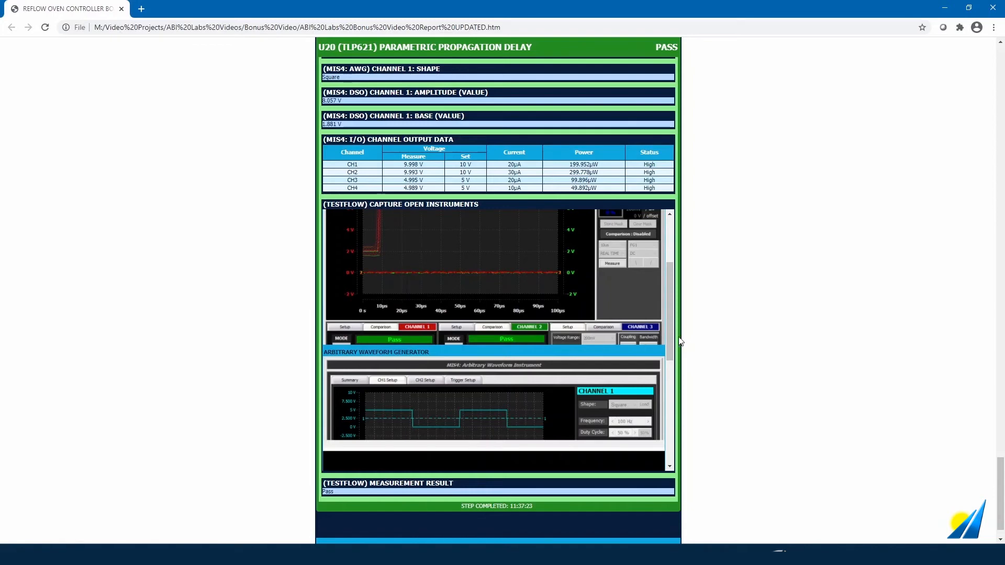
drag(672, 335, 682, 438)
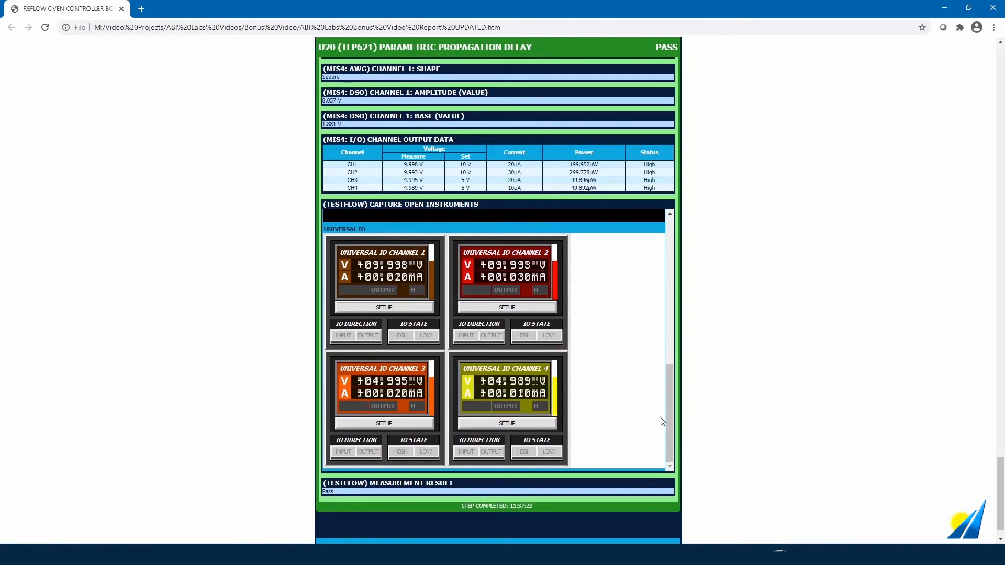
scroll(713, 442, down, 1)
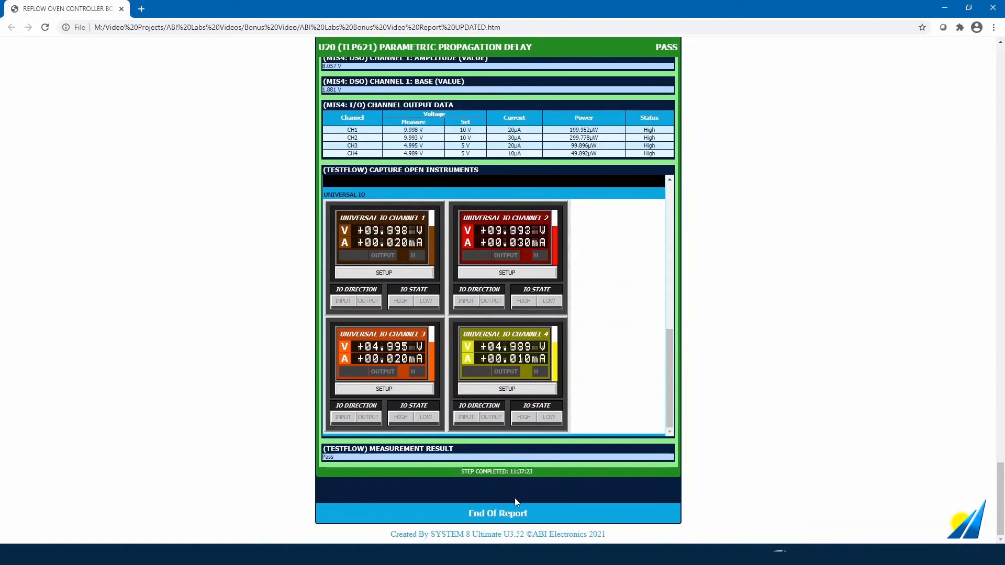
drag(998, 497, 951, 72)
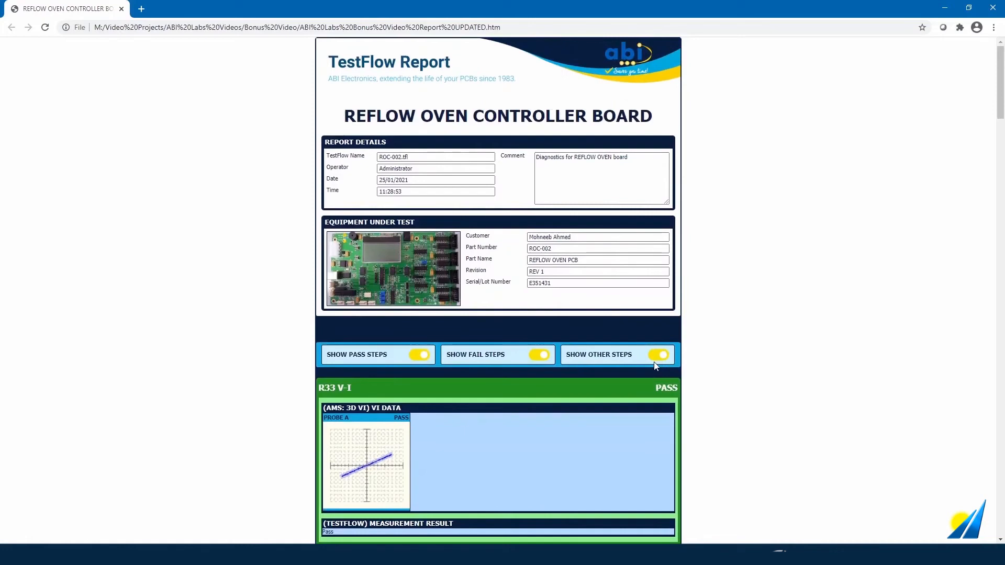
- Switch off the pass, other and fail step toggles so only report and equipment details show
click(418, 356)
click(659, 355)
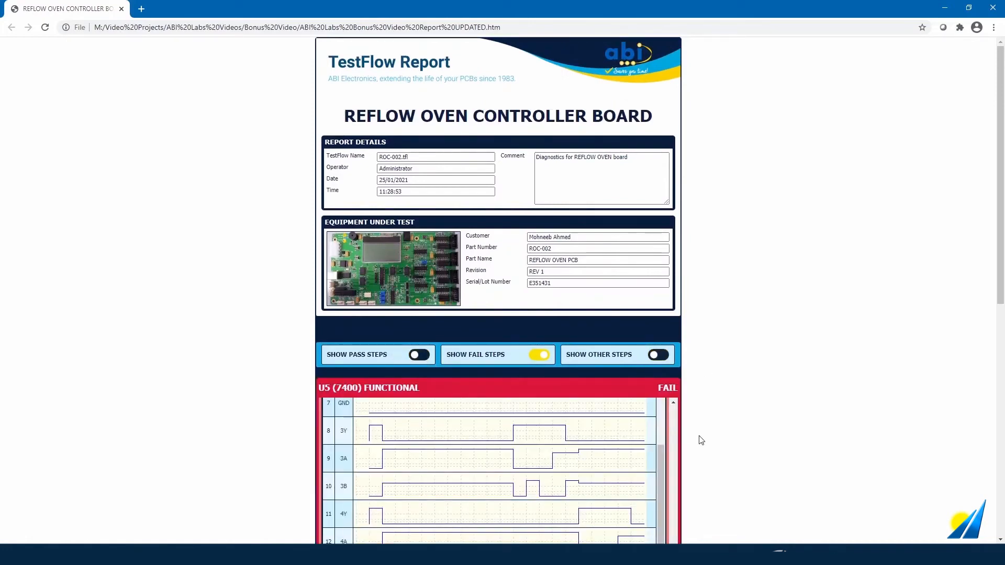
scroll(728, 445, down, 3)
drag(661, 350, 662, 275)
drag(676, 450, 685, 281)
scroll(694, 331, down, 1)
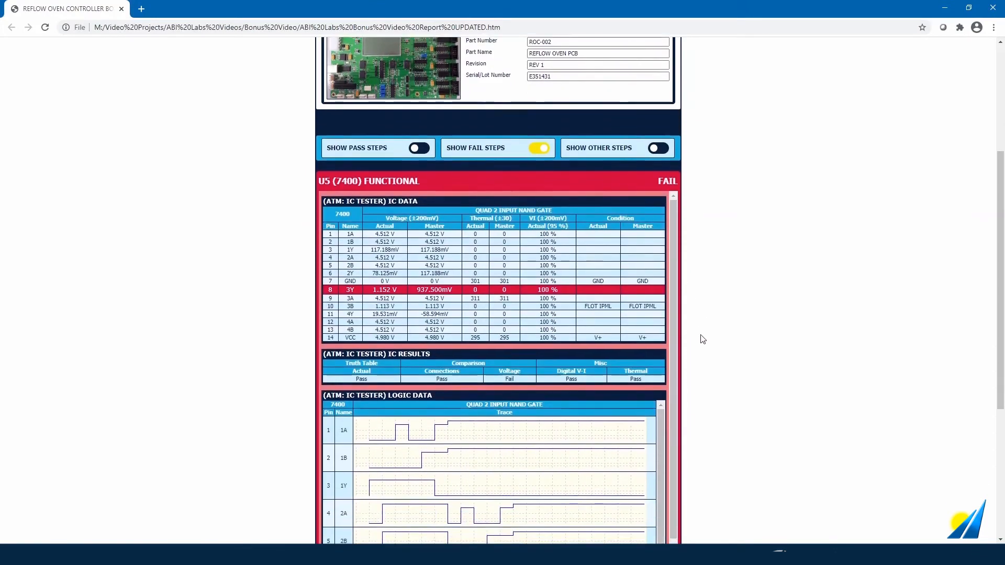
scroll(703, 340, up, 1)
click(538, 199)
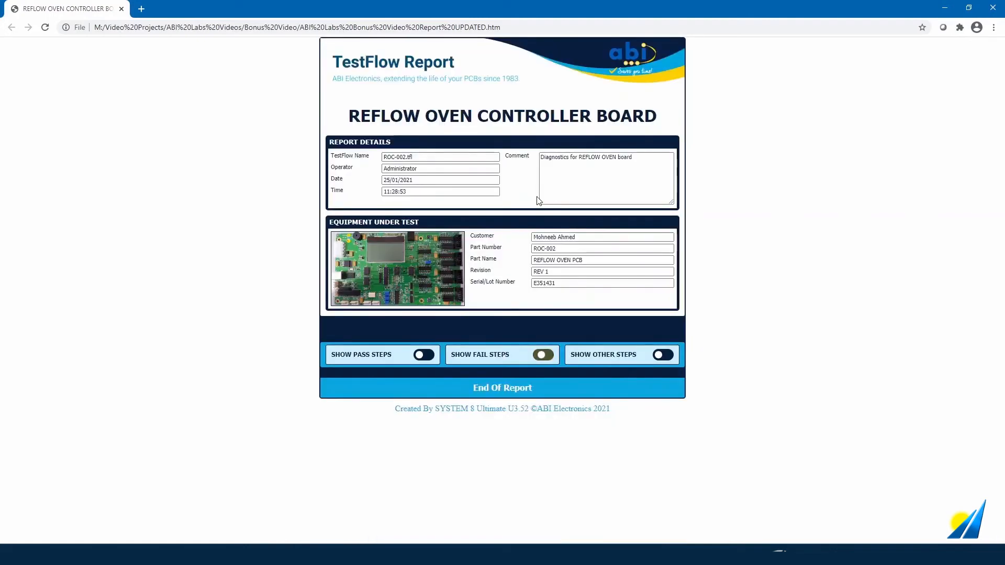
- Turn SHOW PASS STEPS back on, then return to ABI SYSTEM 8 Ultimate
click(420, 356)
scroll(314, 347, down, 3)
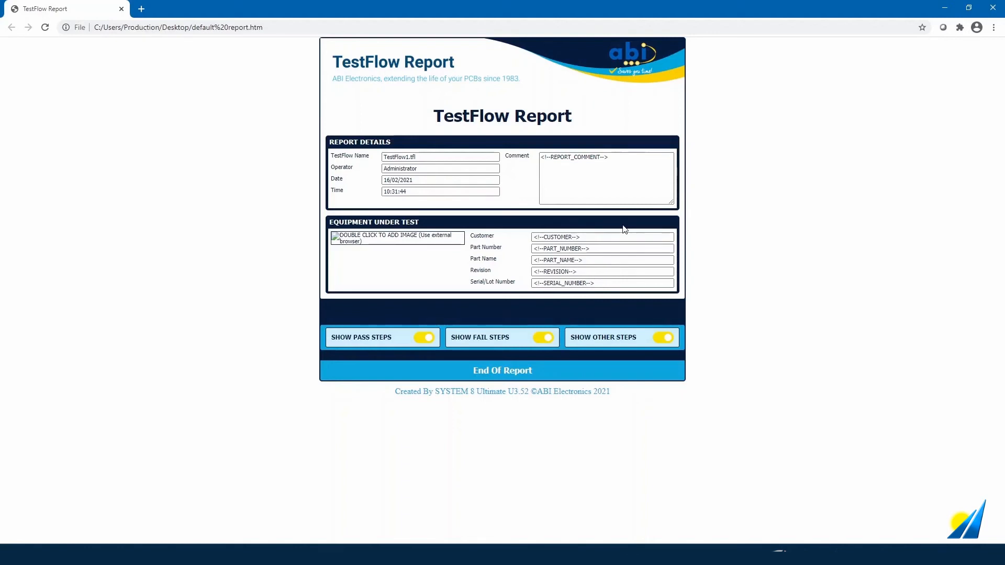
click(343, 554)
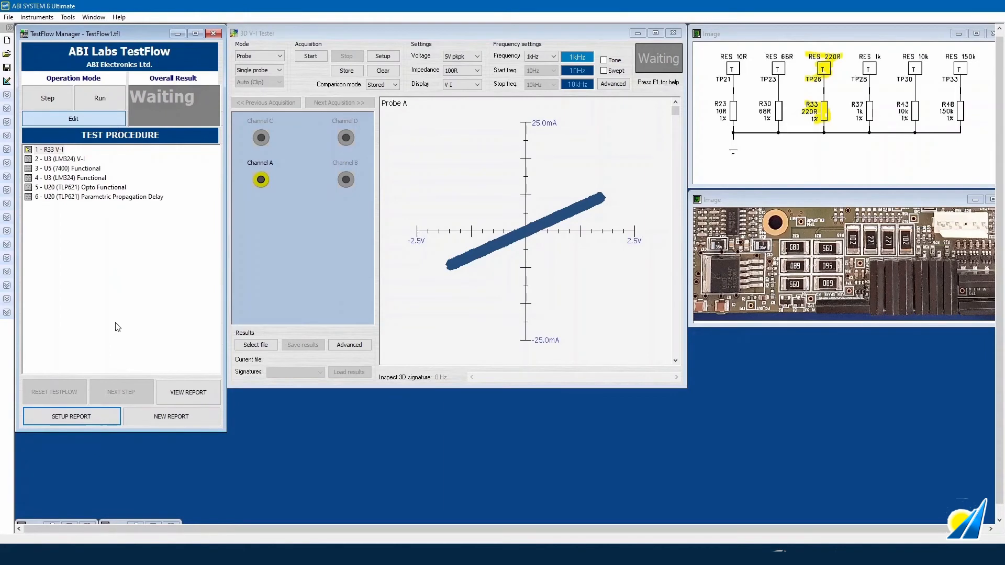
- Change the TestFlow report title to 'Reflow Oven PCB' and bring up Advanced Setup
click(96, 418)
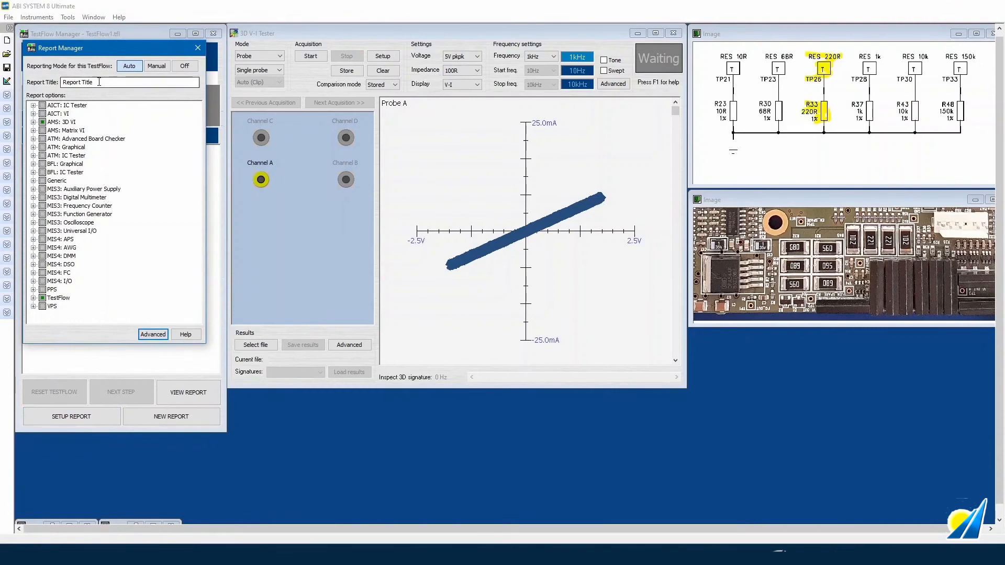
drag(98, 83, 3, 83)
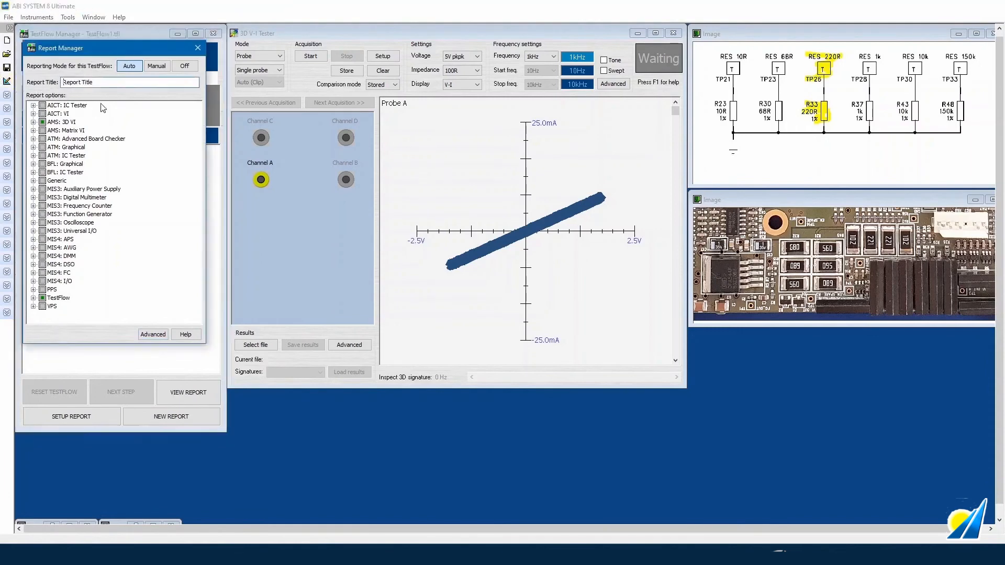
drag(96, 81, 50, 74)
text(Reflow Oven PCB)
click(153, 334)
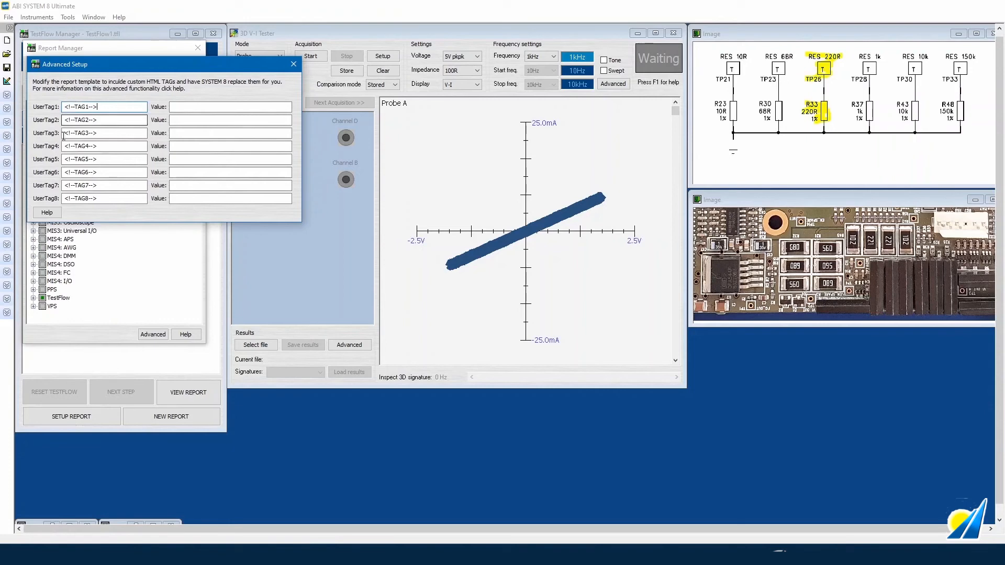
- Rename UserTag1 to REPORT_COMMENT with the value 'Diagnostics on Reflow Oven PCB'
drag(90, 105, 76, 102)
text(REPORT_COMMENT)
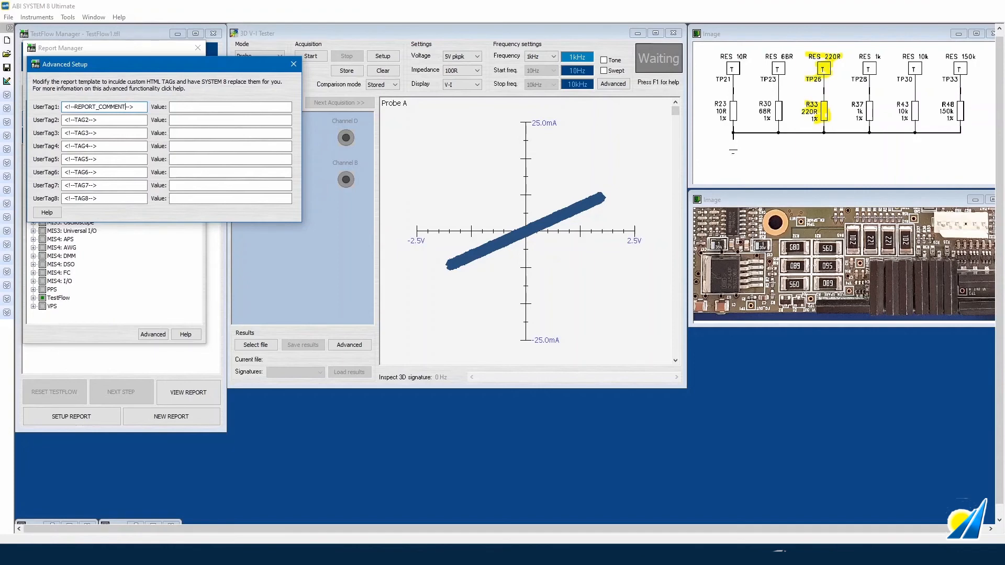
click(187, 104)
text(Diagnostics on Re)
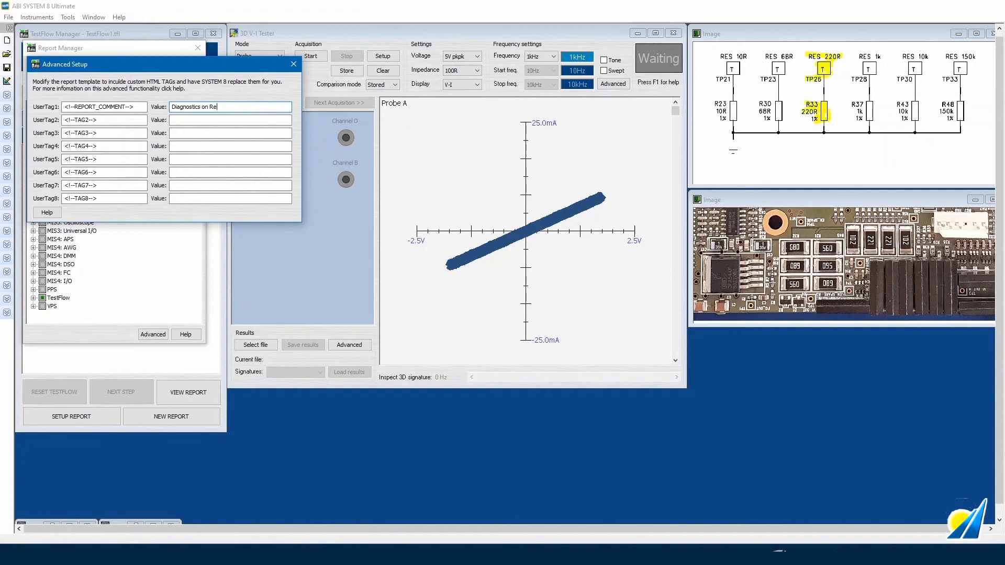
text(flow Oven PCB)
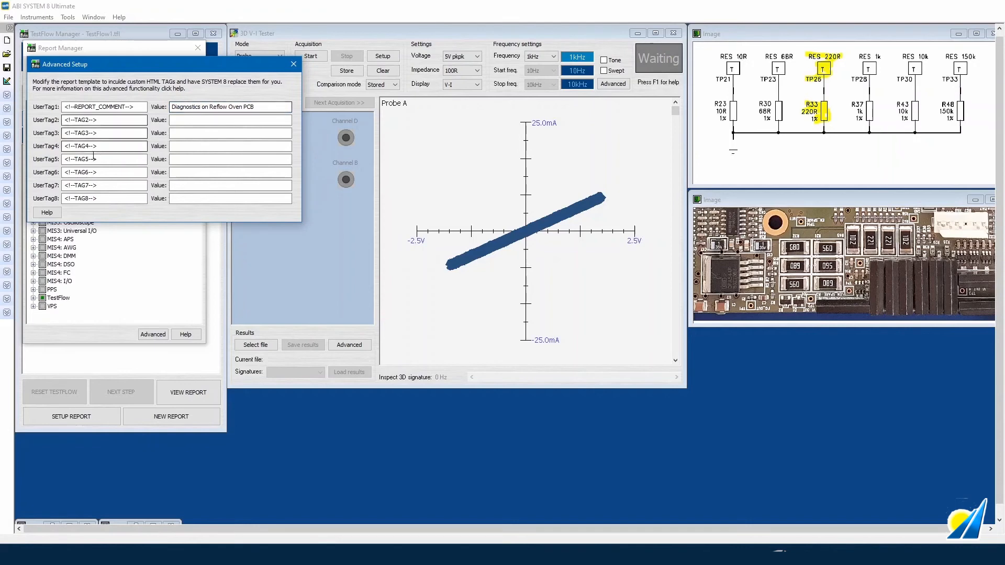
- Rename UserTag2 to CUSTOMER and enter the customer's name as its value
click(91, 119)
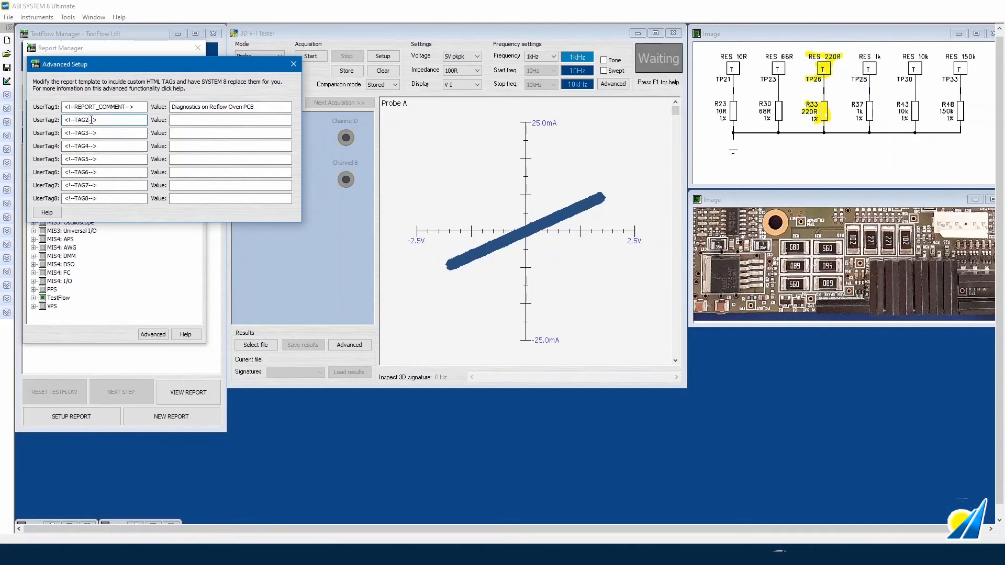
key(BackSpace)
key(BackSpace)
key(BackSpace)
key(BackSpace)
text(CUSTOMER)
click(200, 121)
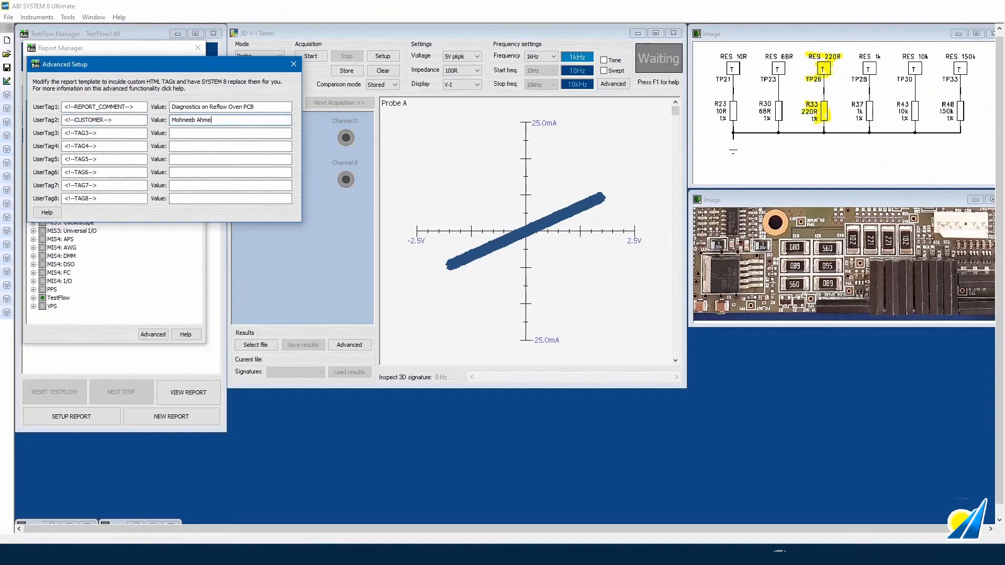
- Rename UserTag3 to PART_NUMBER with the value TLP621
click(90, 133)
key(BackSpace)
key(BackSpace)
key(BackSpace)
key(BackSpace)
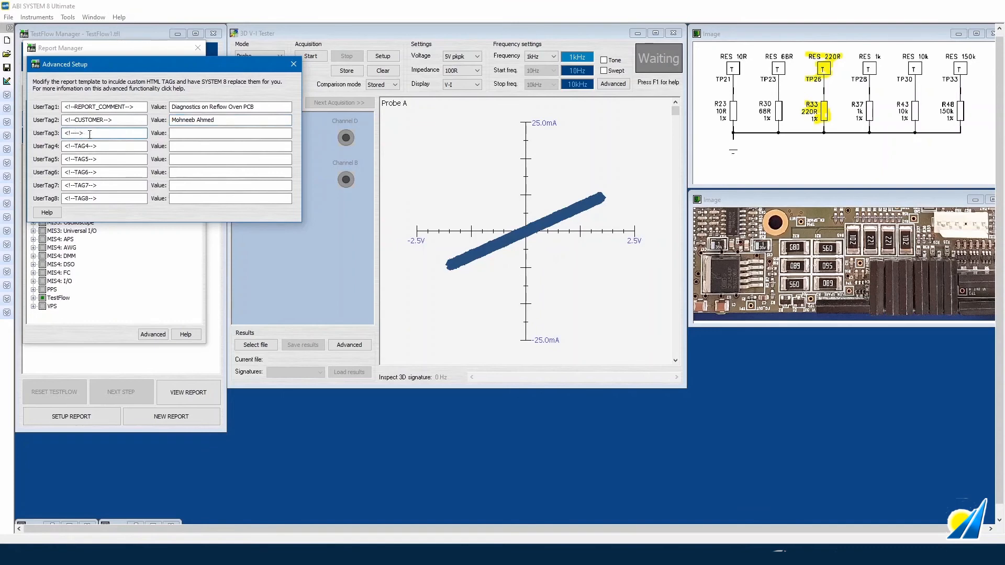
text(PART_NUMBER)
click(190, 131)
text(TLP621)
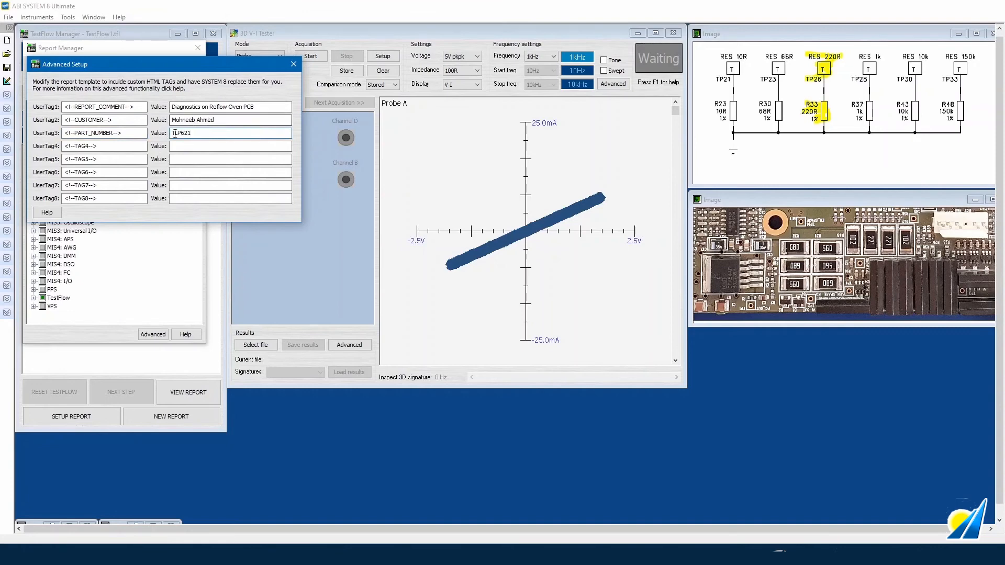
- Close Advanced Setup and Report Manager, then switch the TestFlow to step mode
click(291, 65)
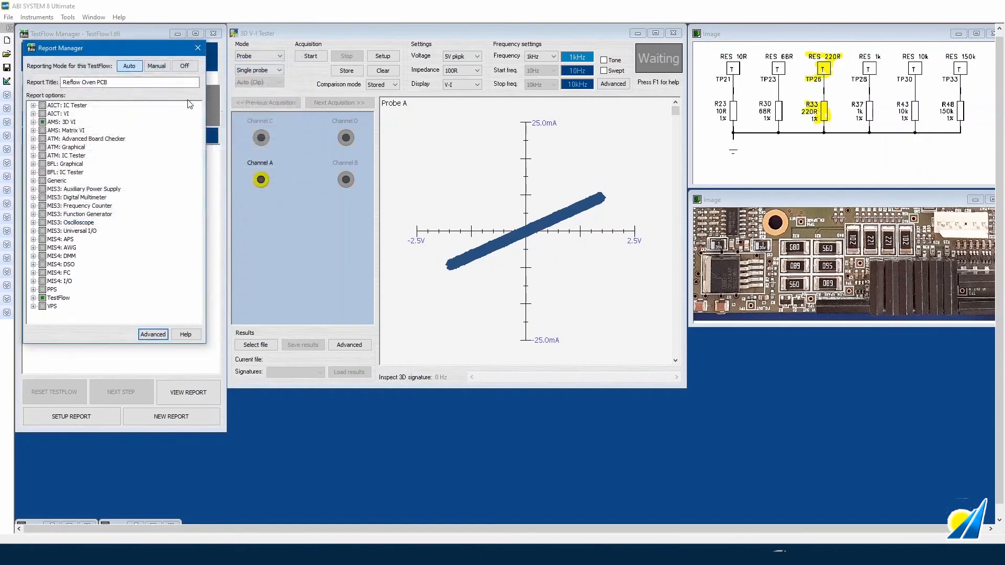
click(197, 48)
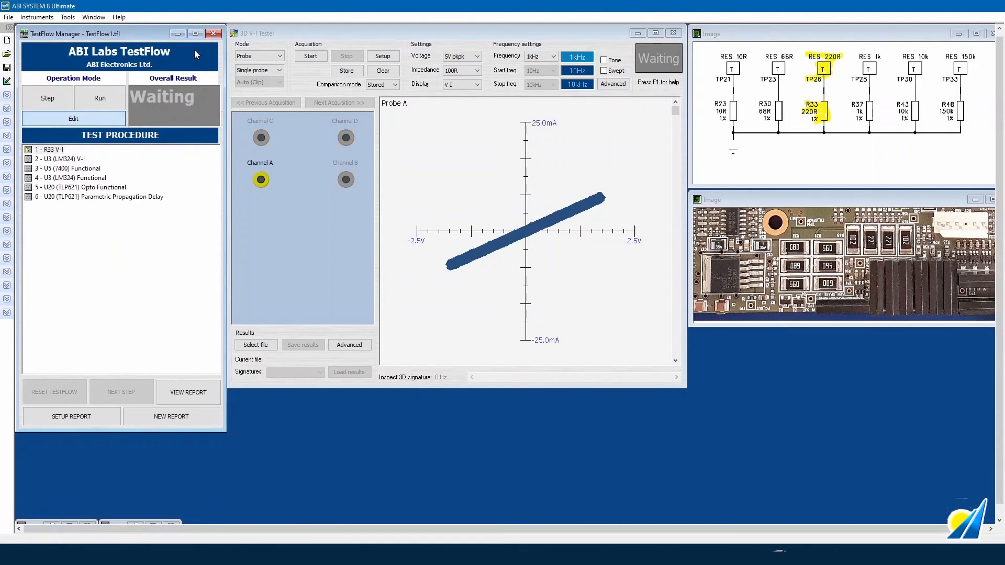
click(48, 97)
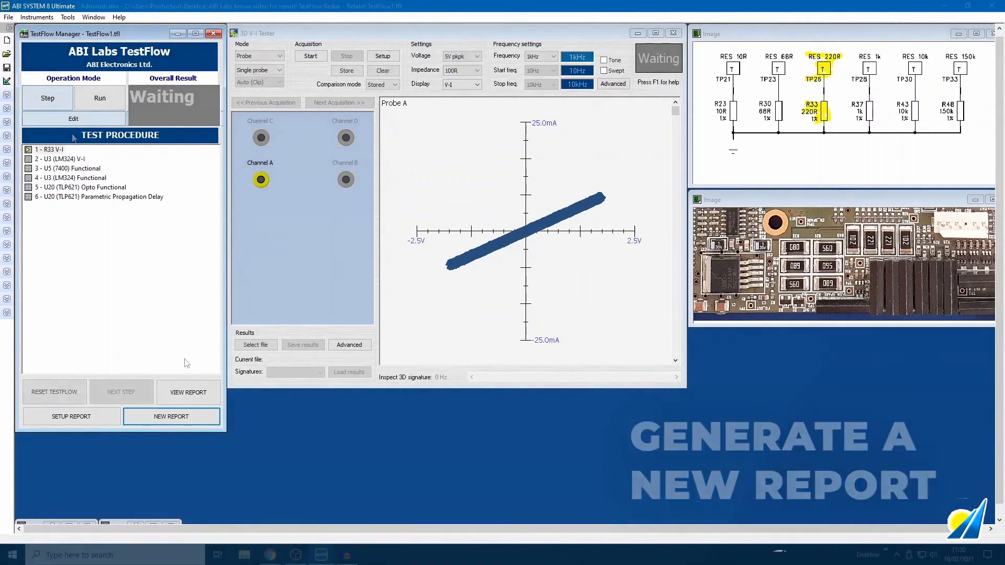
- Start a new report file named 1
click(192, 416)
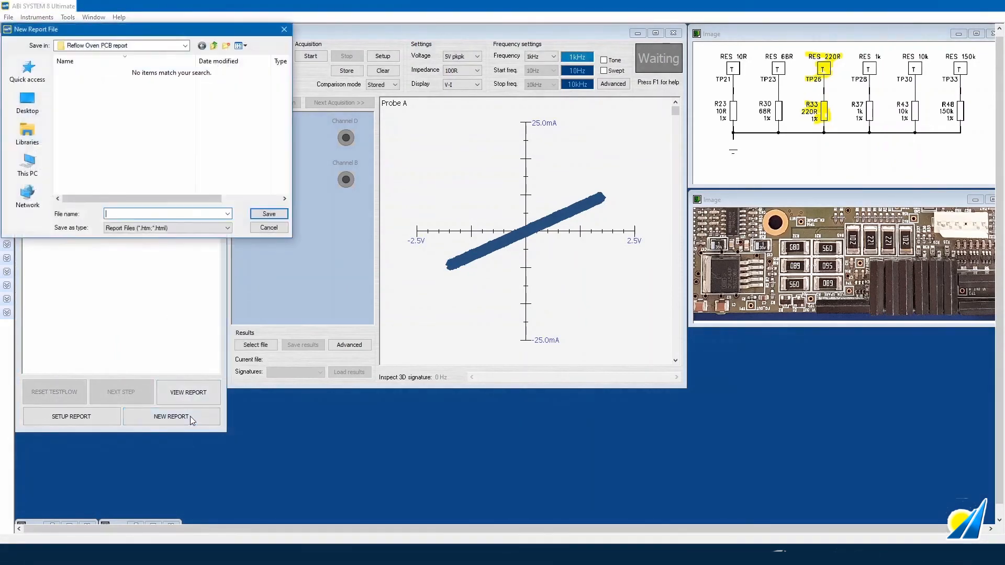
click(268, 227)
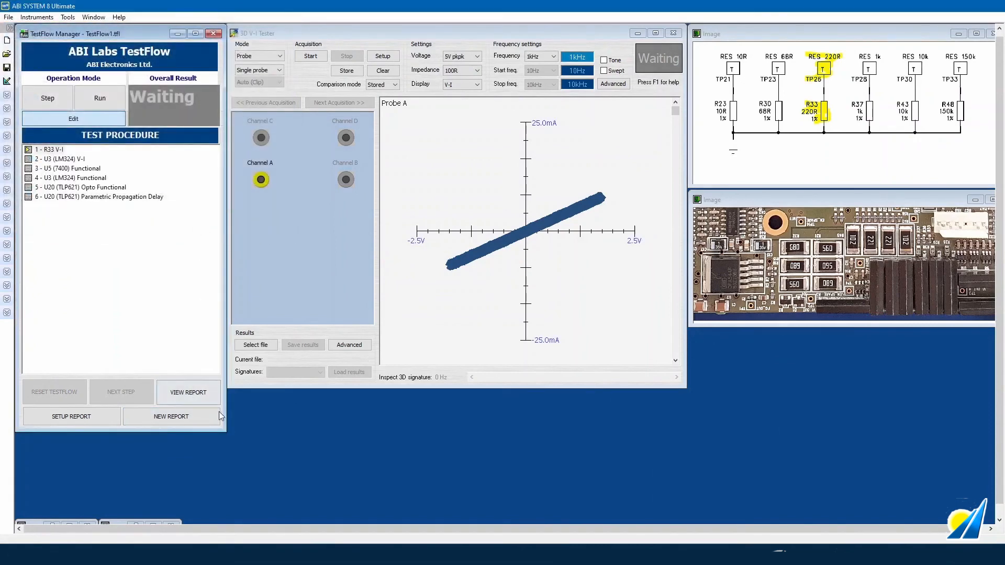
click(173, 416)
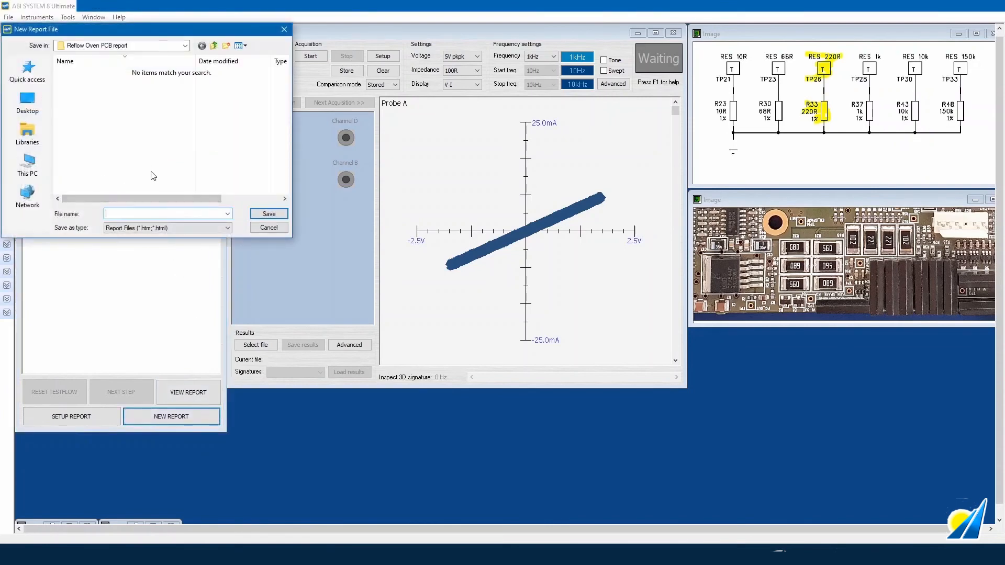
text(1)
- Save report 1, run the R33 V-I step, and view the Reflow Oven PCB report
click(269, 215)
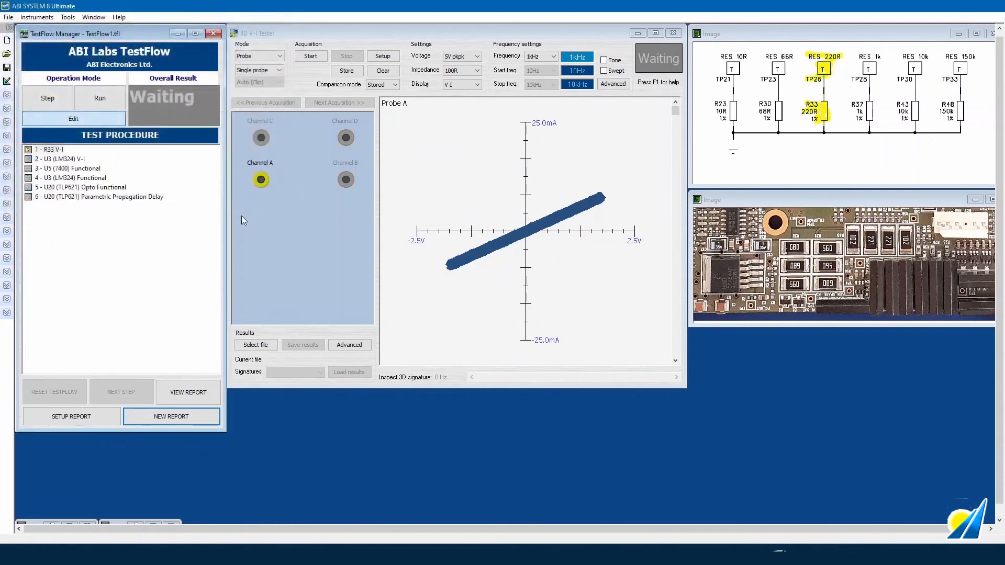
click(48, 97)
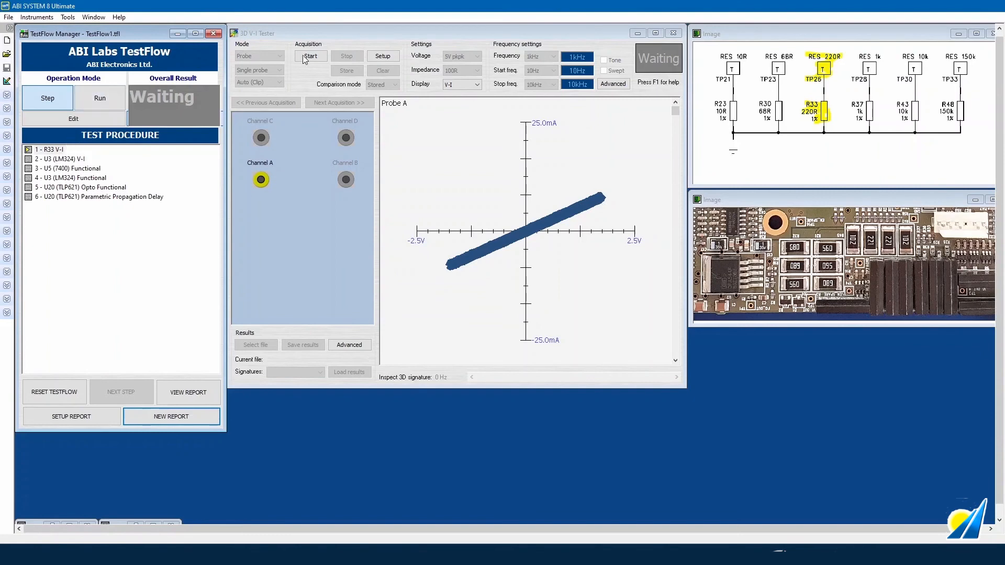
click(316, 55)
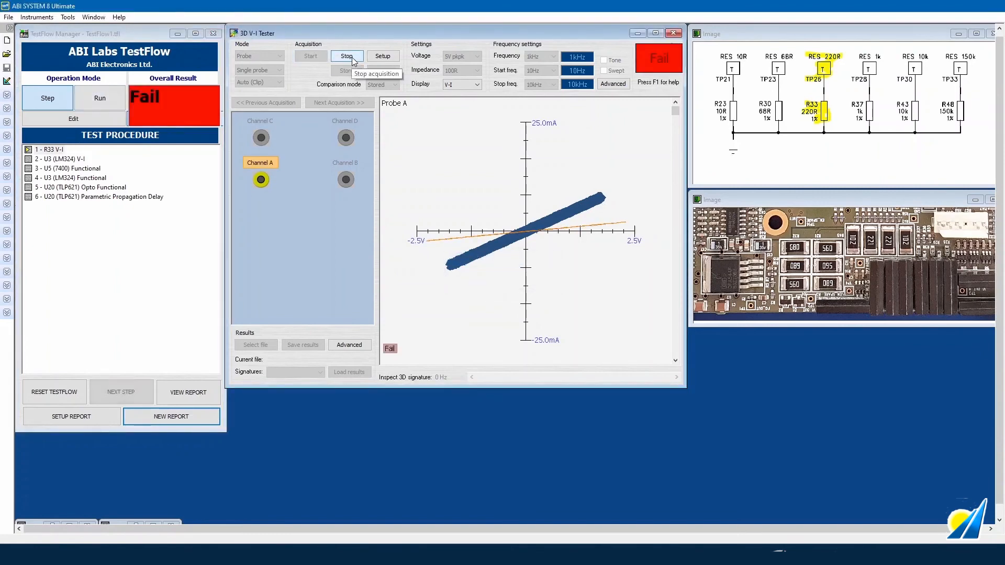
click(351, 58)
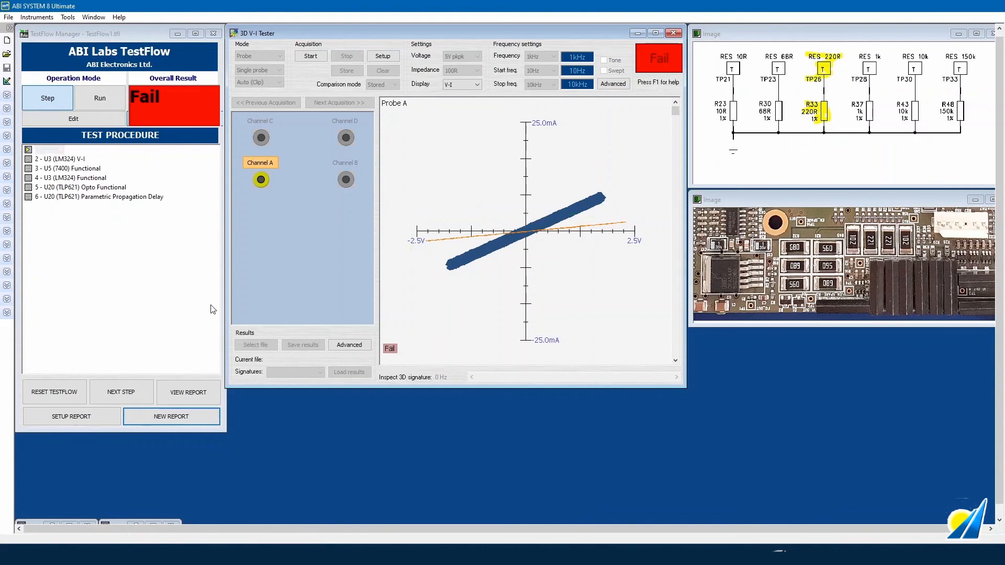
click(204, 396)
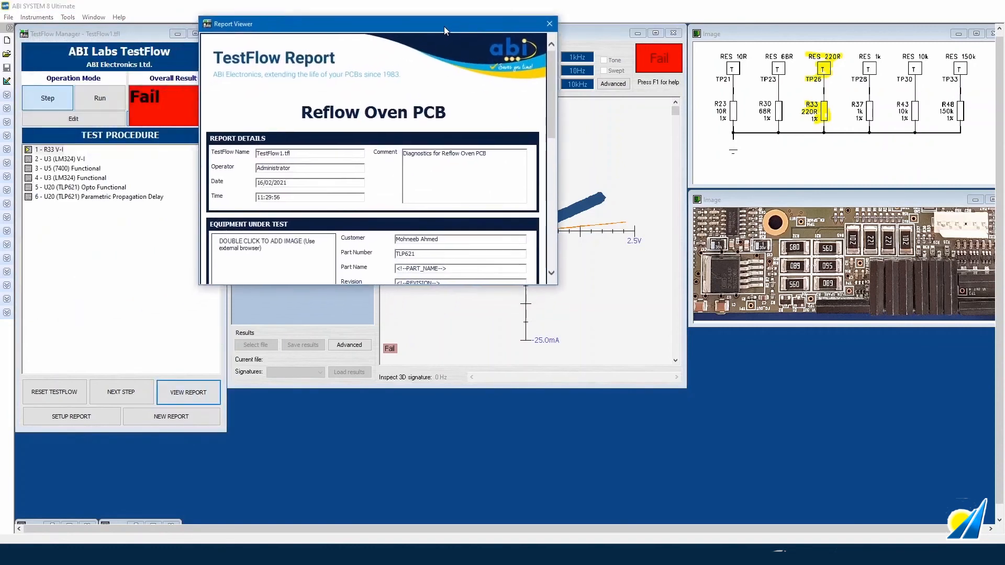